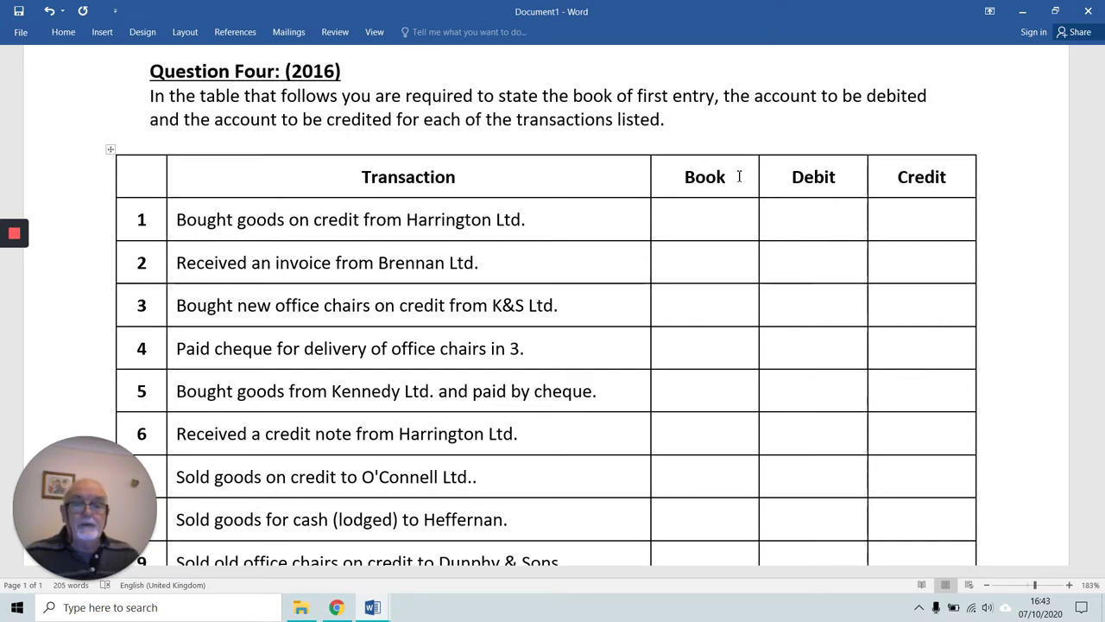
# Fill row 1 with PDB, Purchases and Harrington, removing the stray period from Harrington.
pyautogui.click(718, 216)
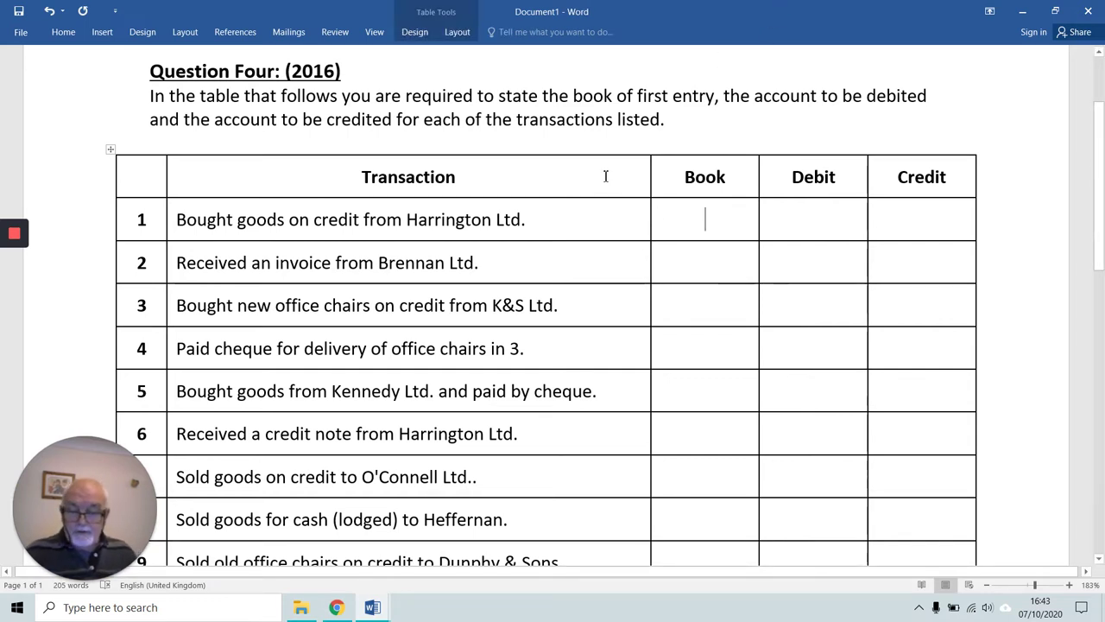
pyautogui.write('PDB')
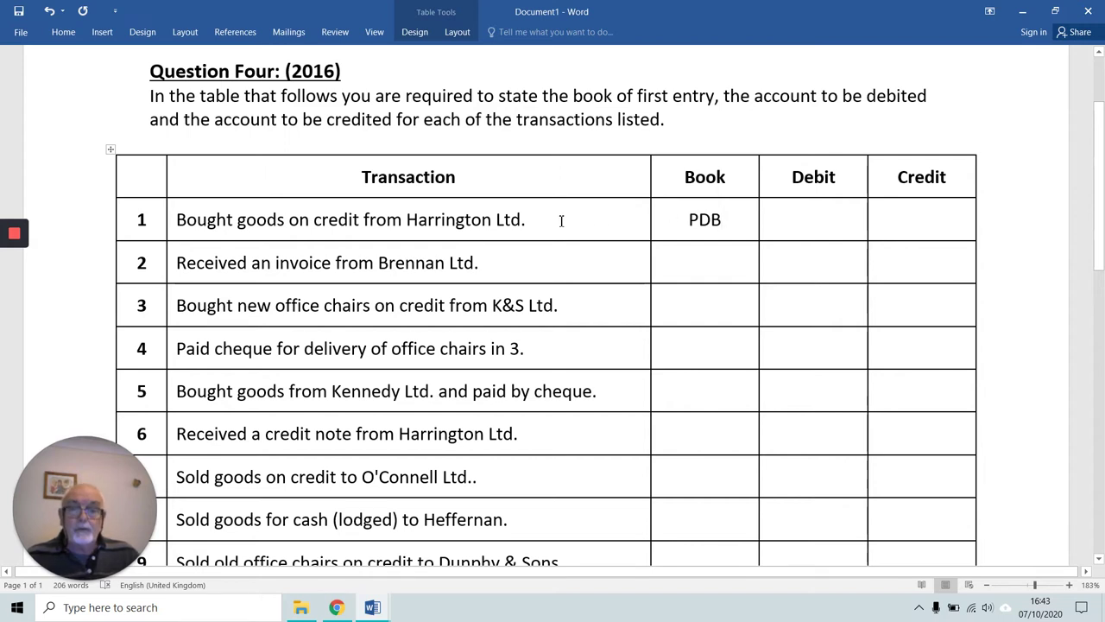
pyautogui.click(915, 222)
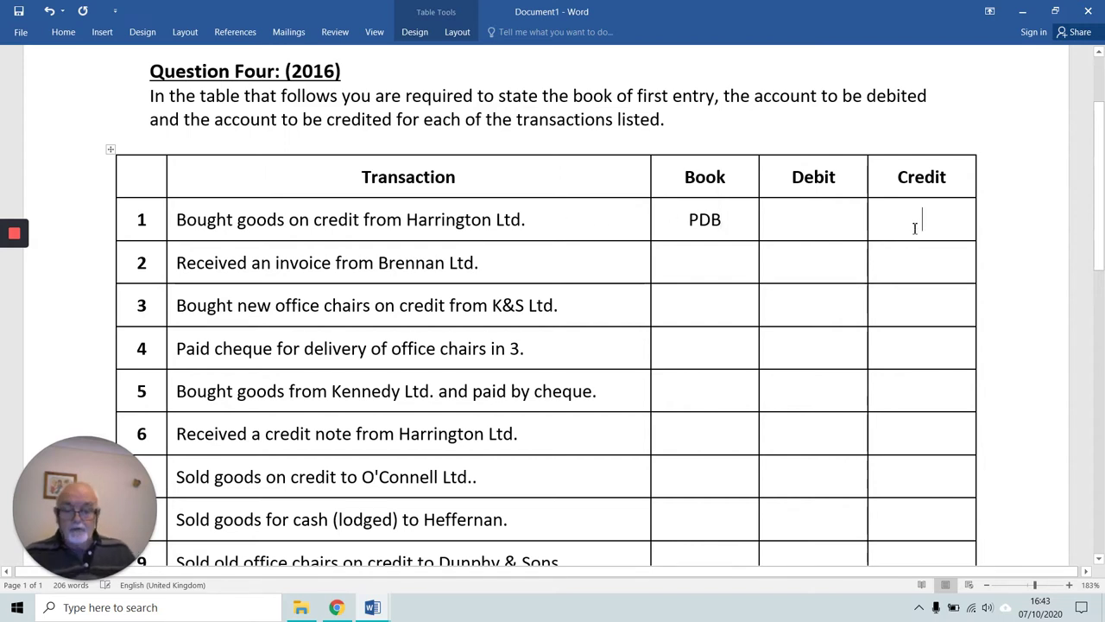
pyautogui.write('Harr.')
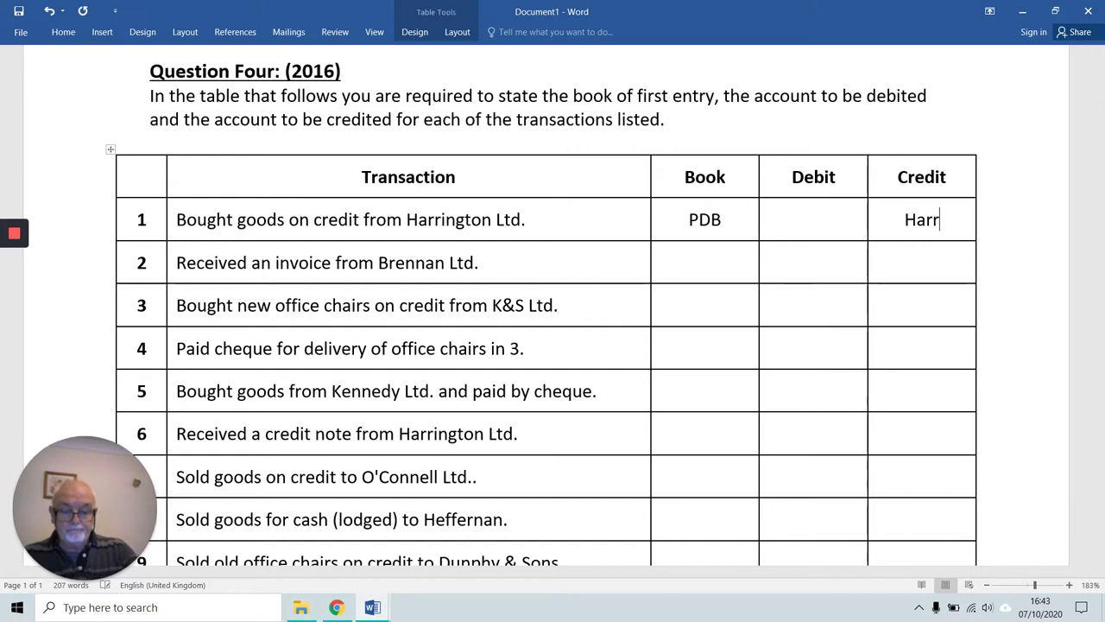
pyautogui.click(821, 224)
pyautogui.write('Purchase')
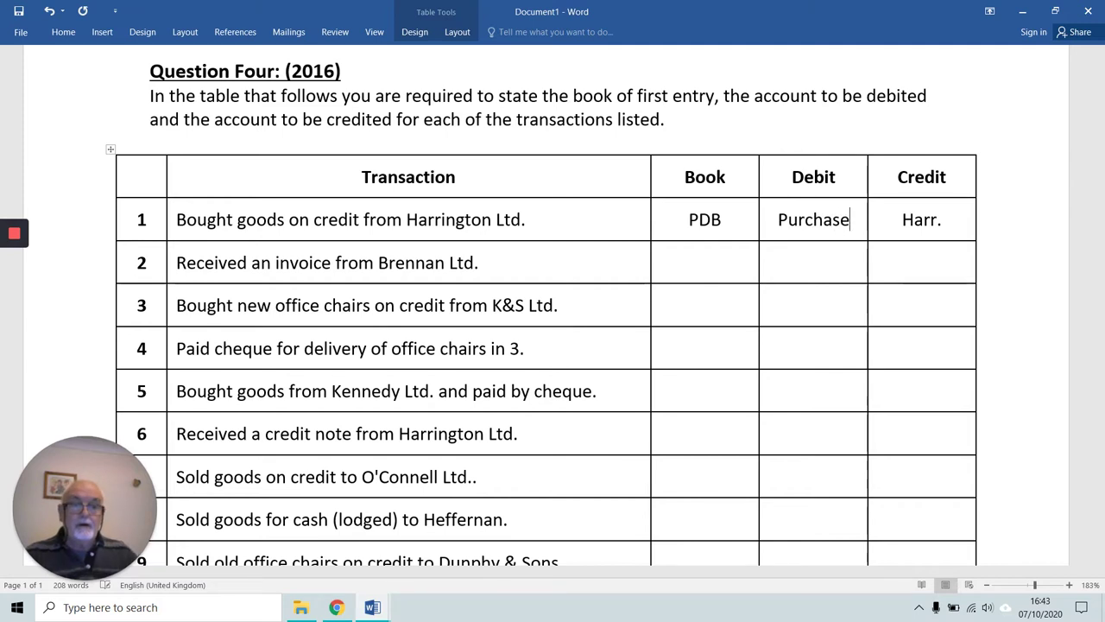
pyautogui.write('s')
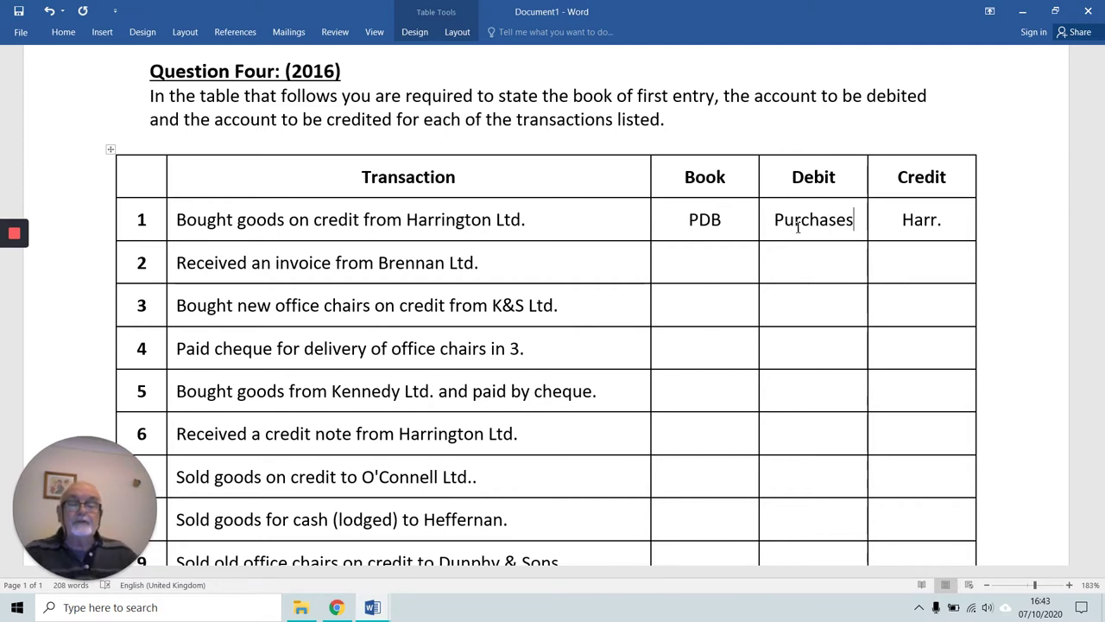
pyautogui.click(939, 221)
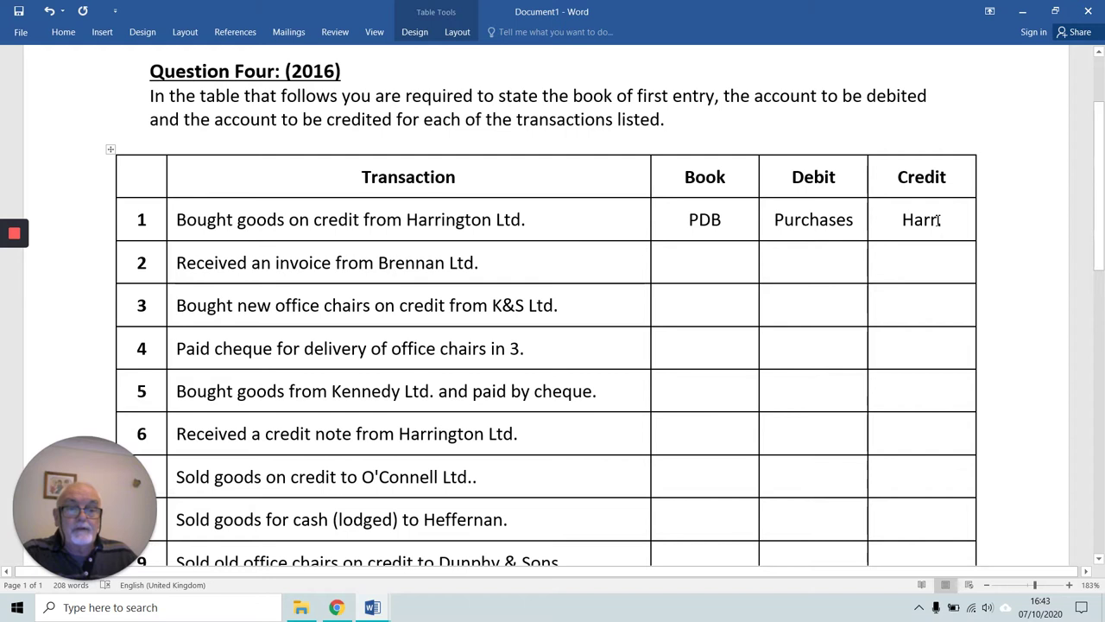
pyautogui.write('ingto')
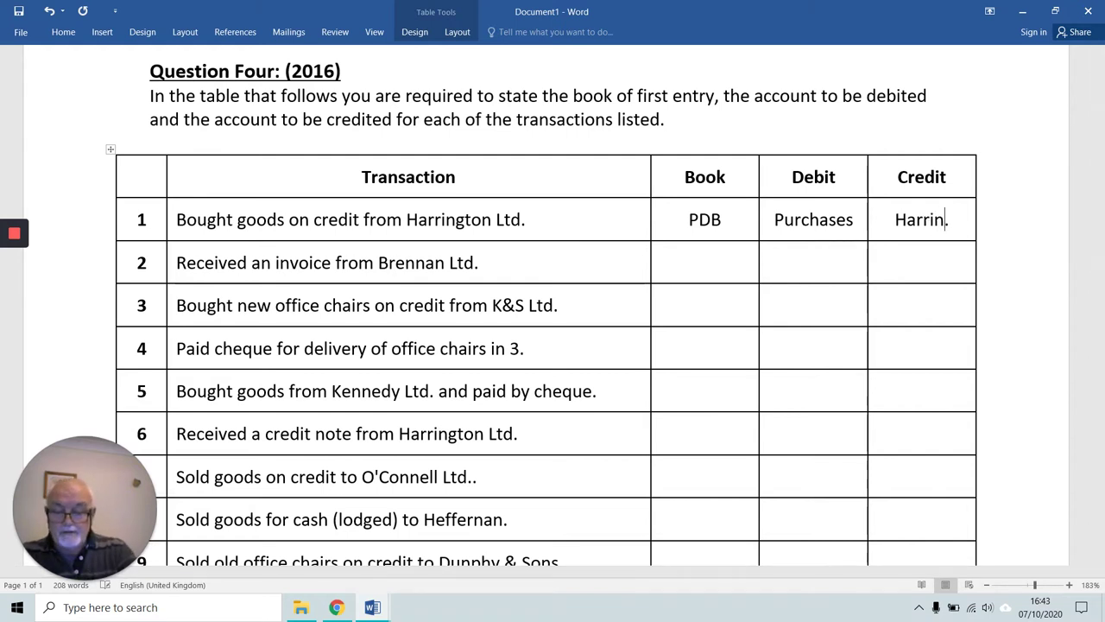
pyautogui.write('n')
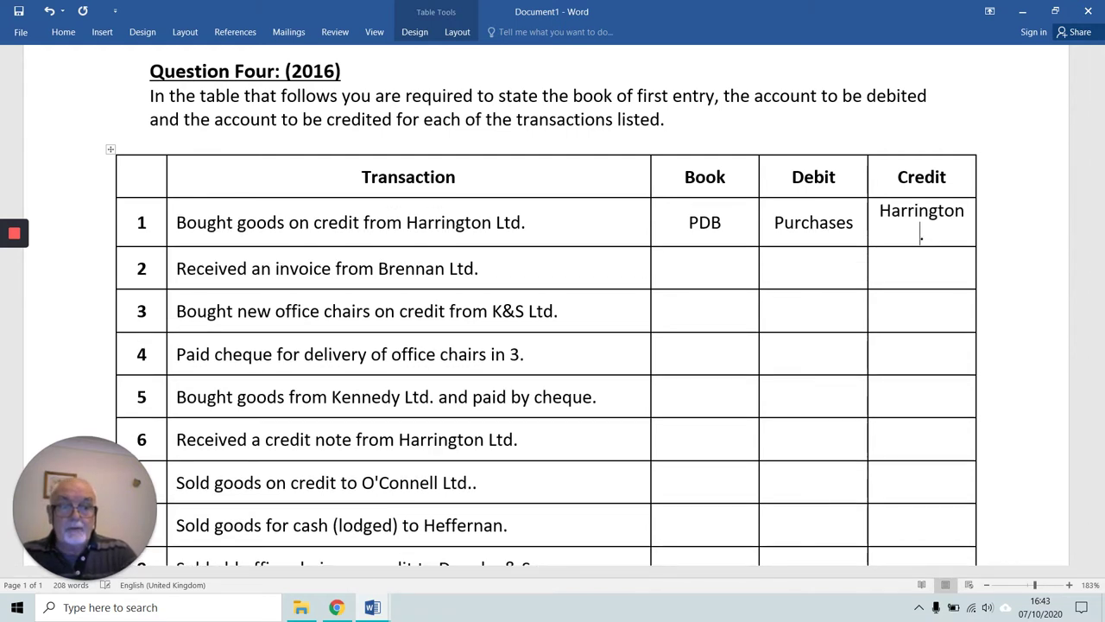
pyautogui.press('Delete')
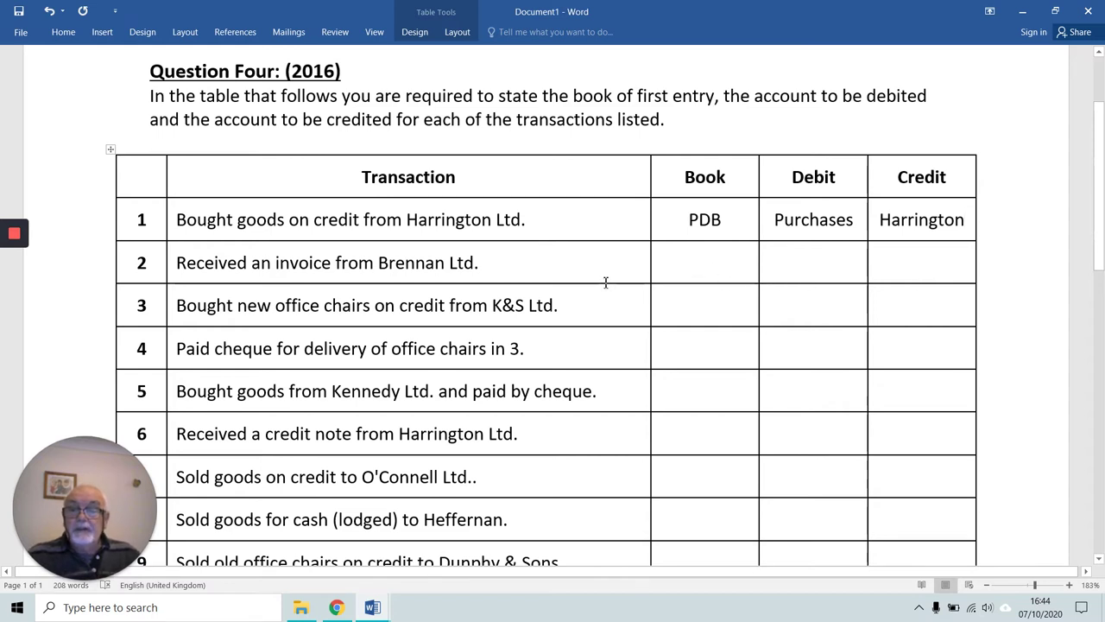
# Enter PDB, Purchases and Brennan Ltd. in row 2, and GJ as row 3's book.
pyautogui.click(718, 264)
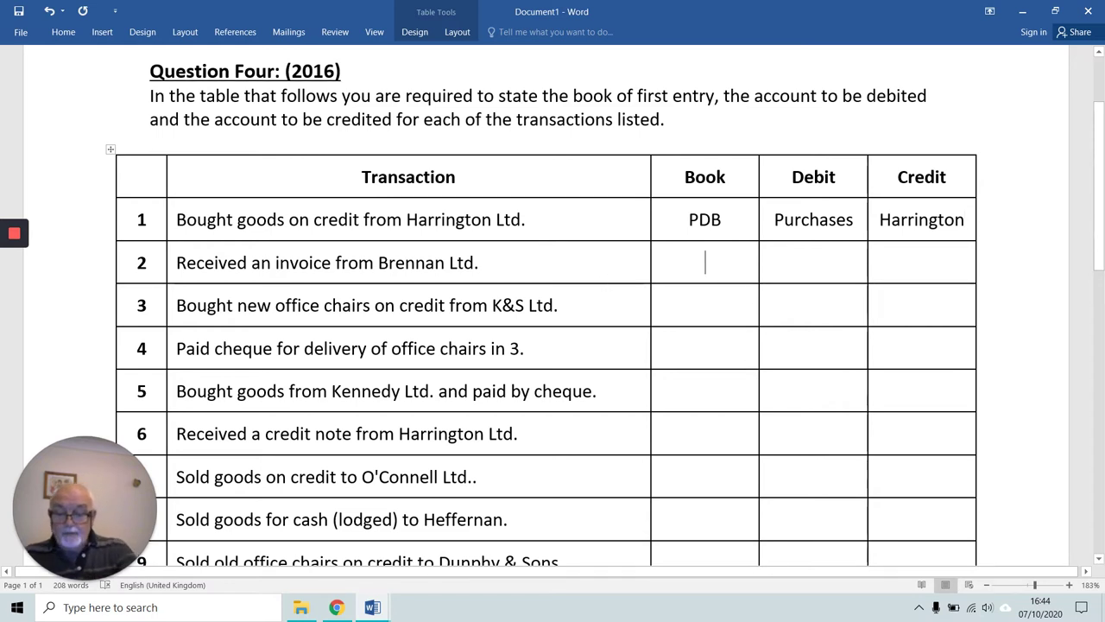
pyautogui.write('PDB')
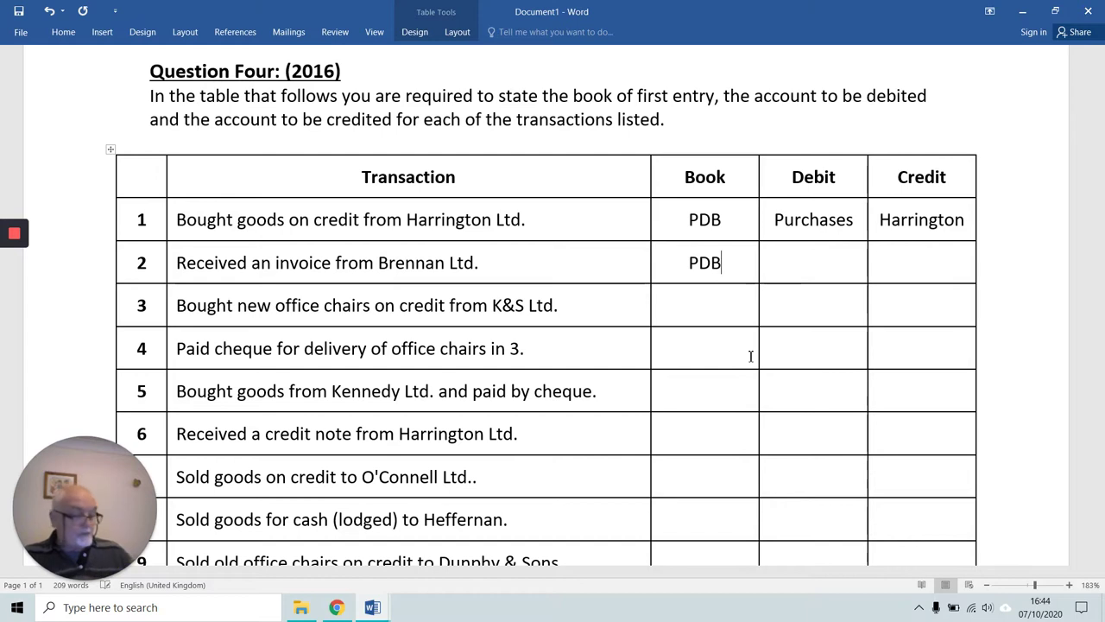
pyautogui.click(924, 264)
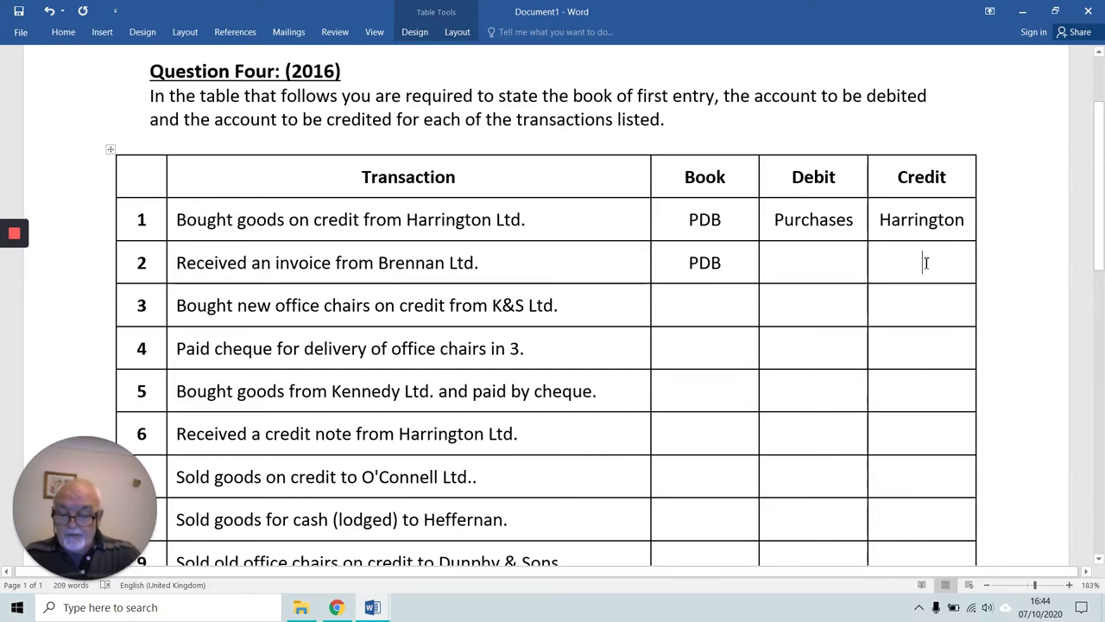
pyautogui.write('Brennan Lt')
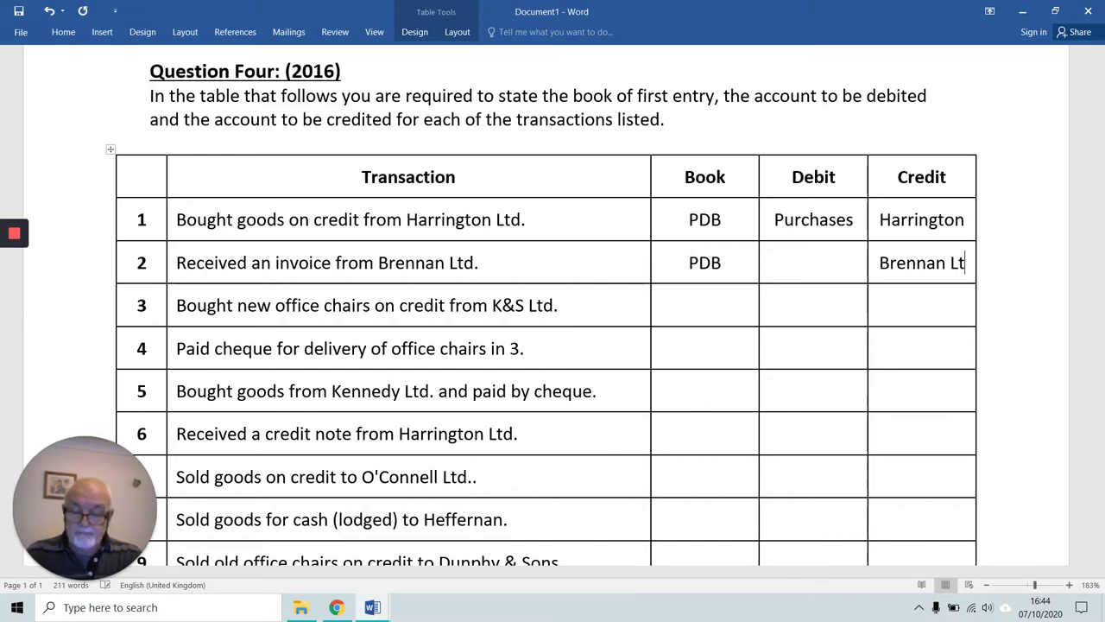
pyautogui.write('d.')
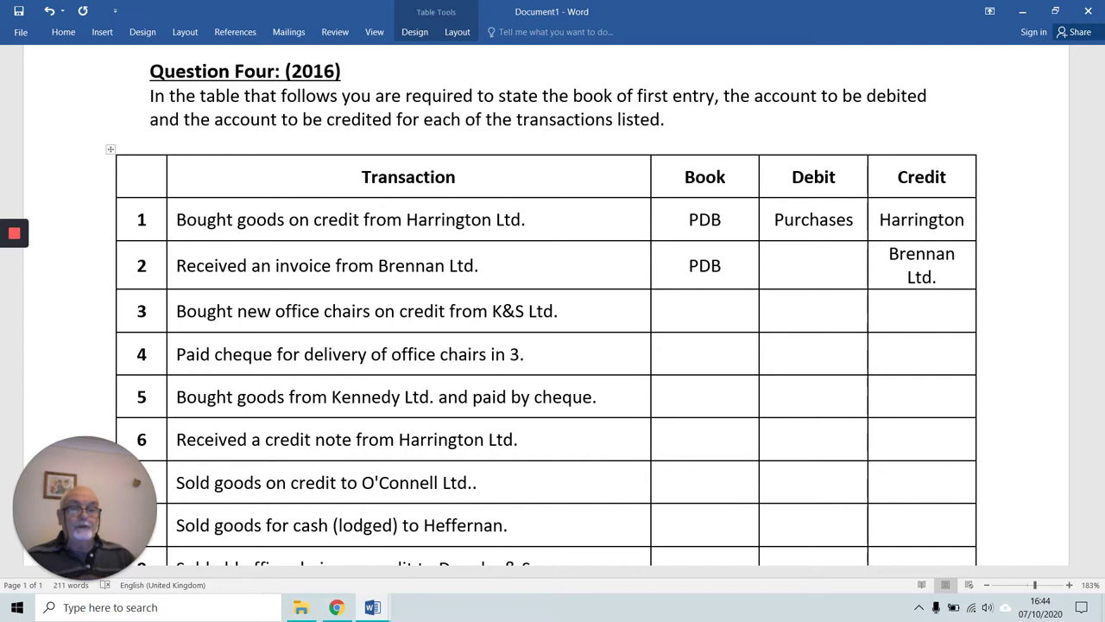
pyautogui.click(811, 262)
pyautogui.write('Purchases')
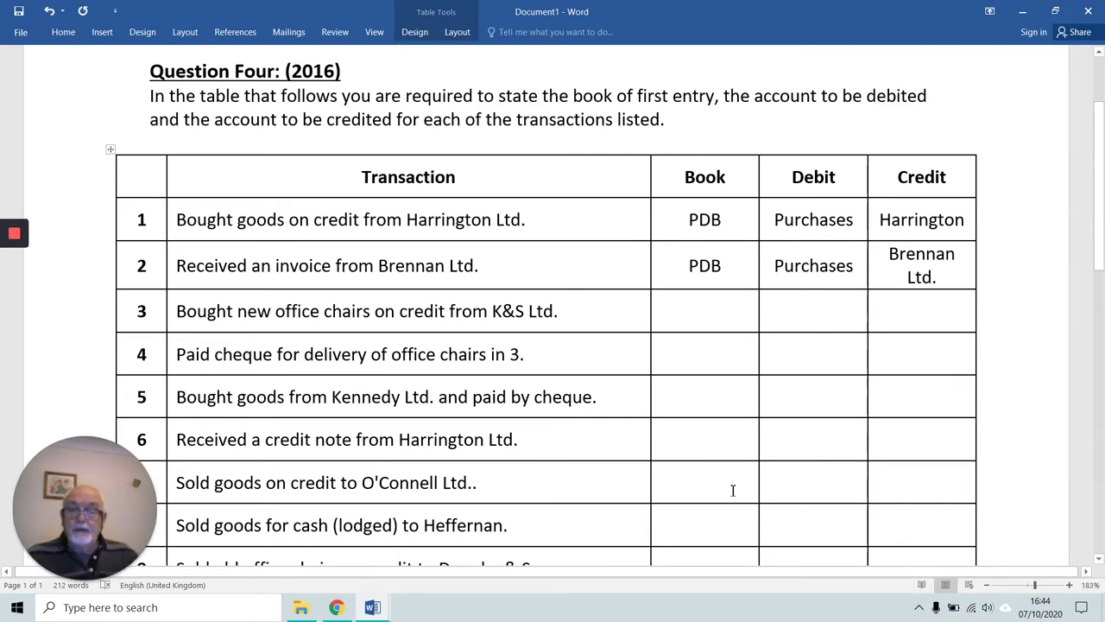
pyautogui.click(706, 312)
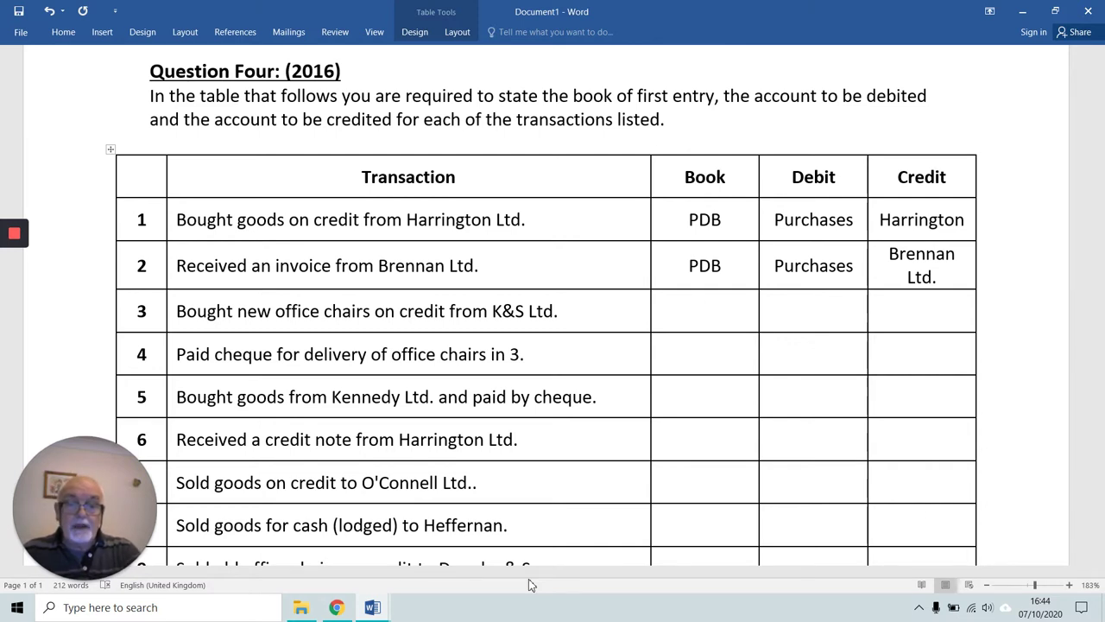
pyautogui.write('GJ')
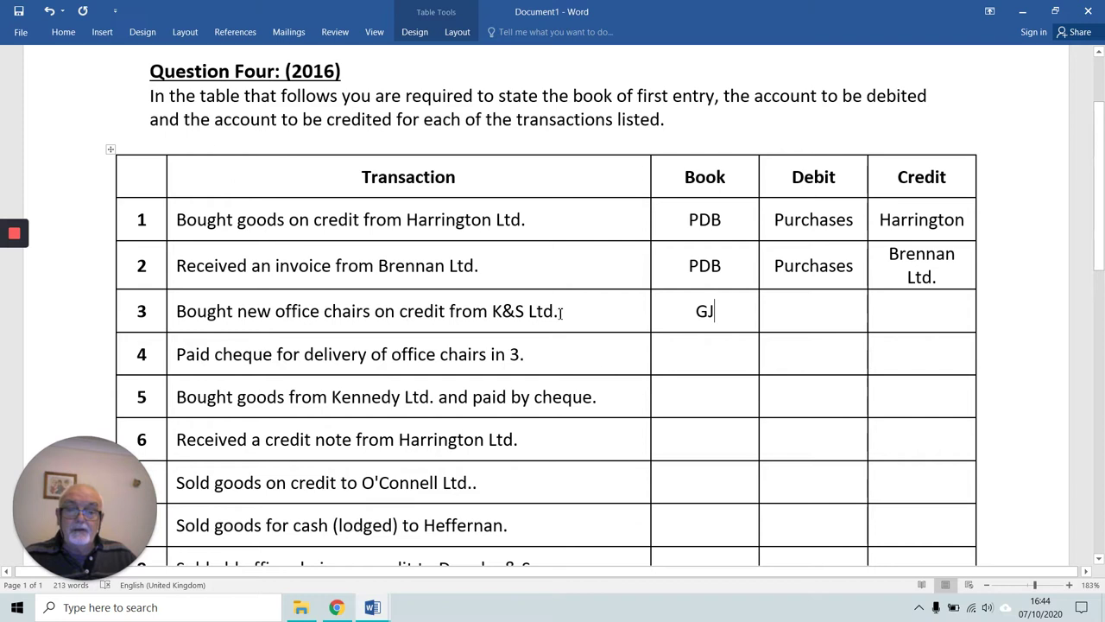
# Paste K&S Ltd. from the description into row 3's Credit and enter Off. Furniture as Debit.
pyautogui.moveTo(562, 312); pyautogui.dragTo(500, 318)
pyautogui.hotkey('ctrl', 'c')
pyautogui.click(907, 312)
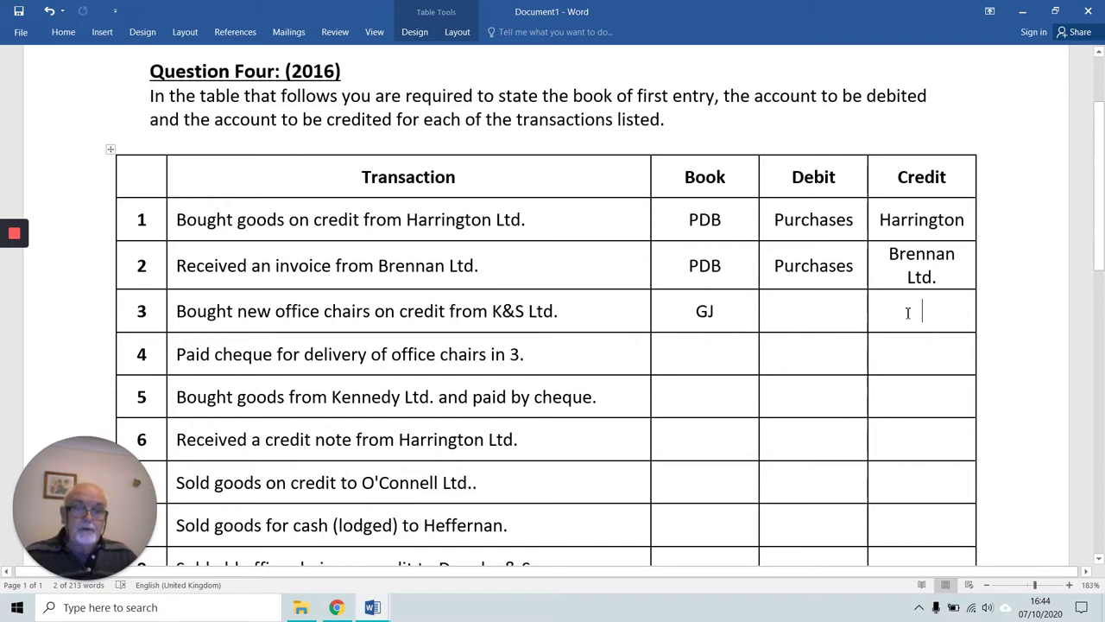
pyautogui.hotkey('ctrl', 'v')
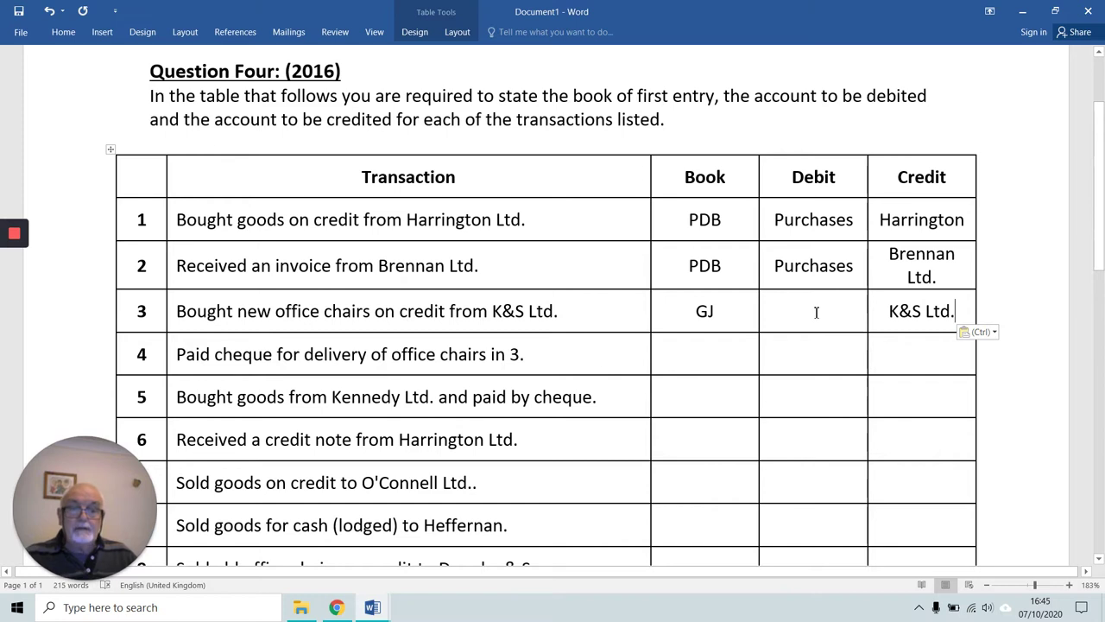
pyautogui.click(813, 313)
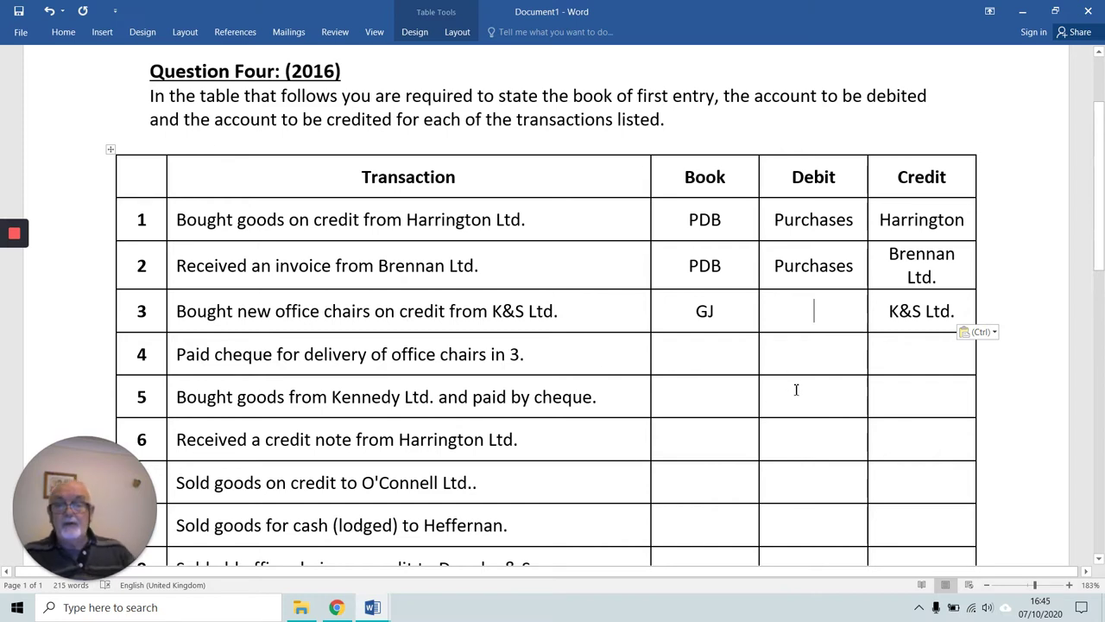
pyautogui.write('Off. G')
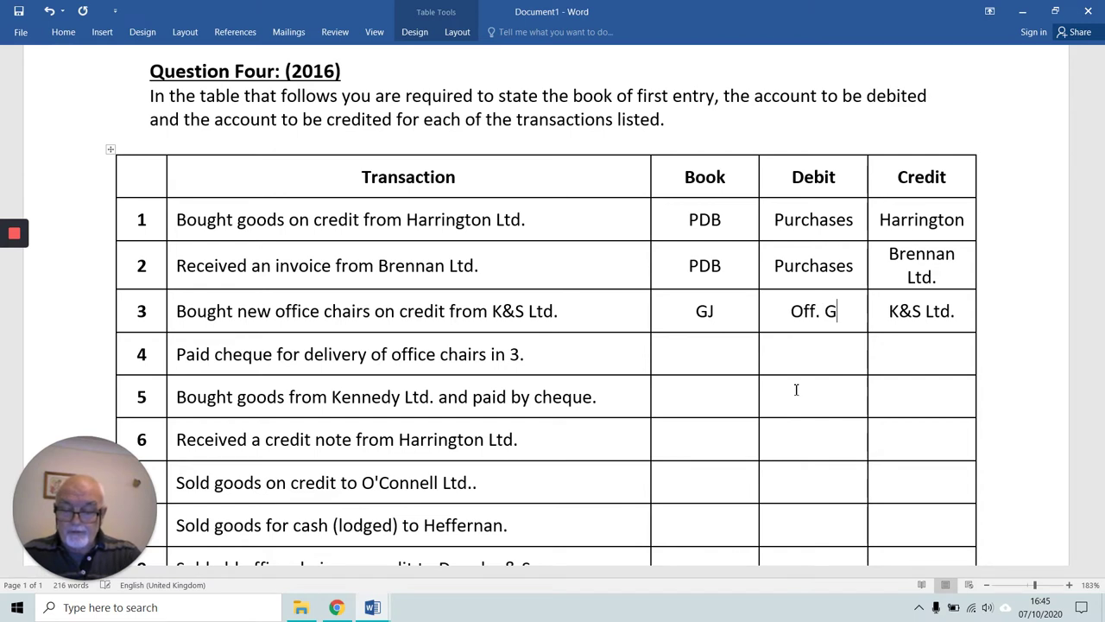
pyautogui.press('BackSpace')
pyautogui.write('Furniture')
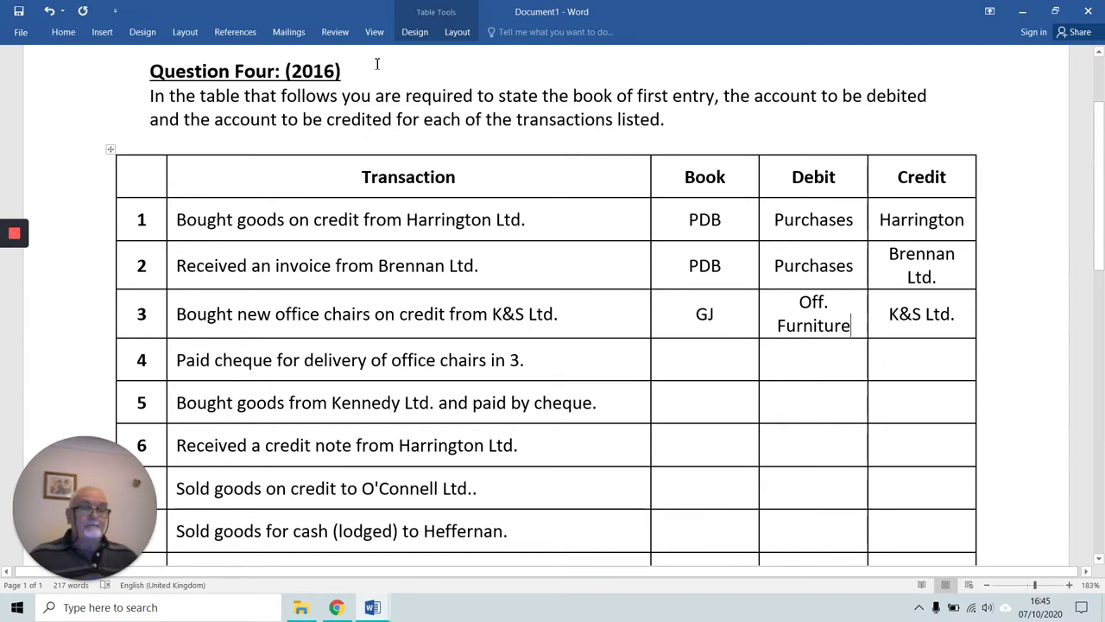
pyautogui.click(705, 357)
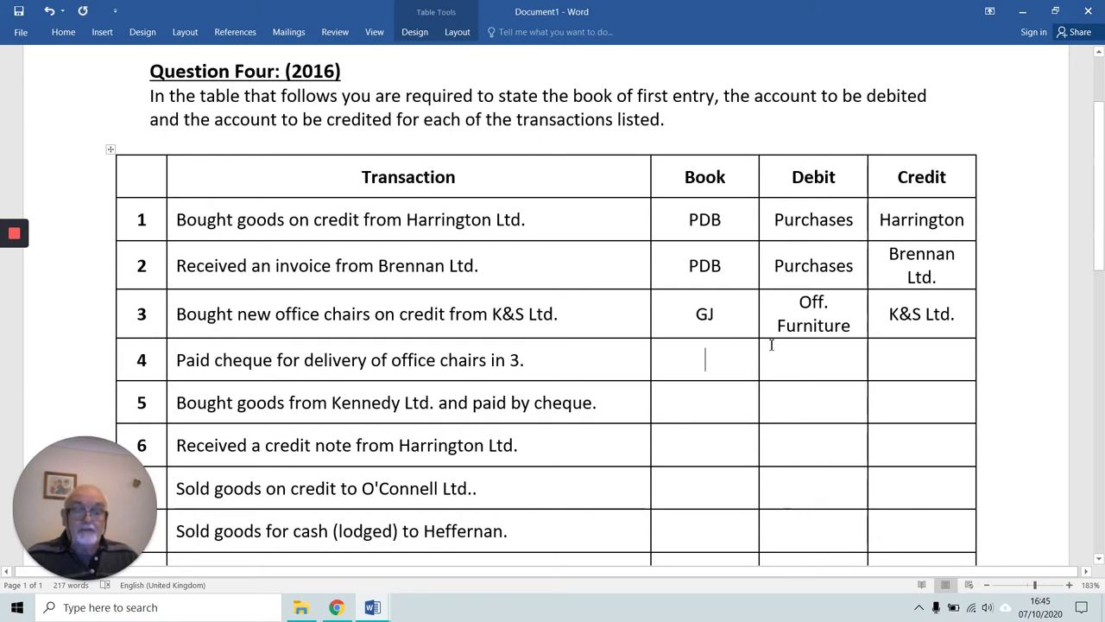
# Fill row 4 with CB, Off. Furniture copied from row 3, and Bank.
pyautogui.click(855, 327)
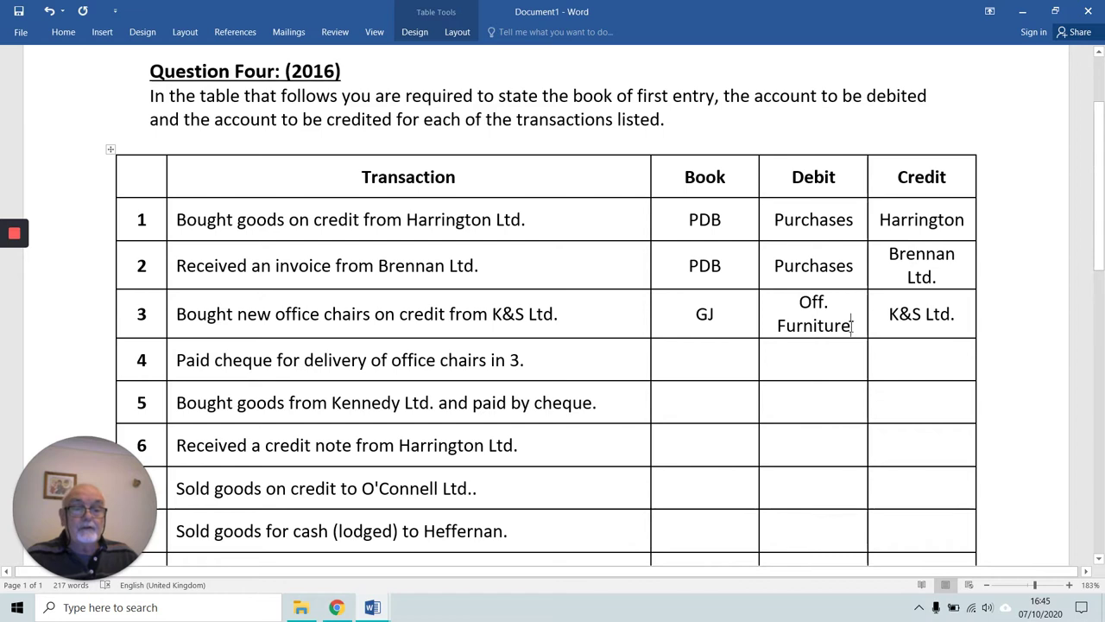
pyautogui.click(706, 362)
pyautogui.write('CB')
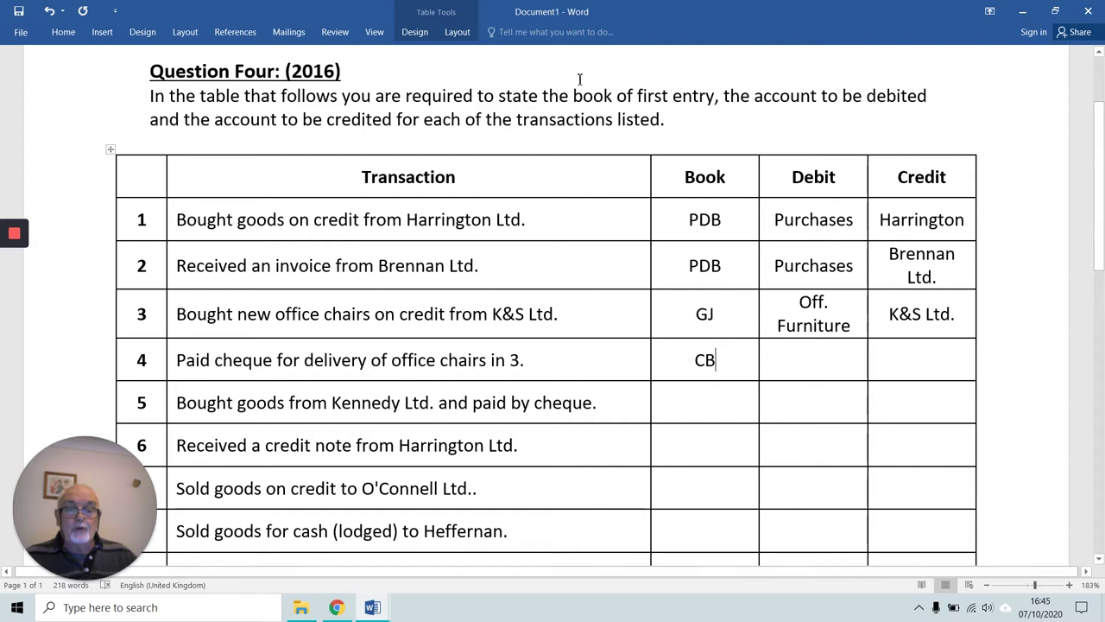
pyautogui.click(811, 358)
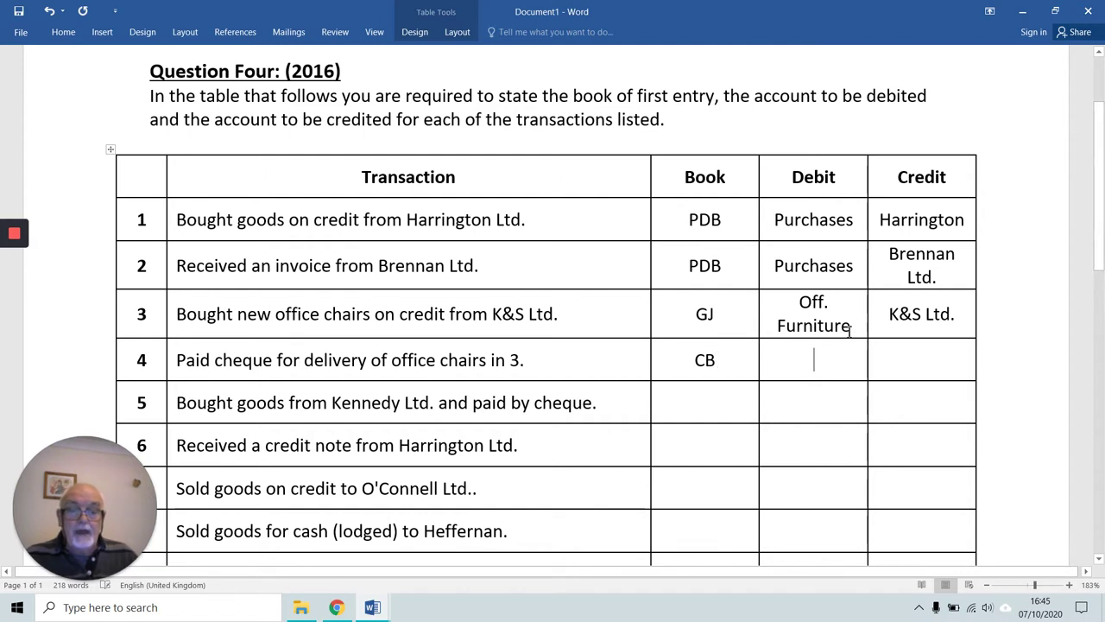
pyautogui.moveTo(850, 325); pyautogui.dragTo(815, 304)
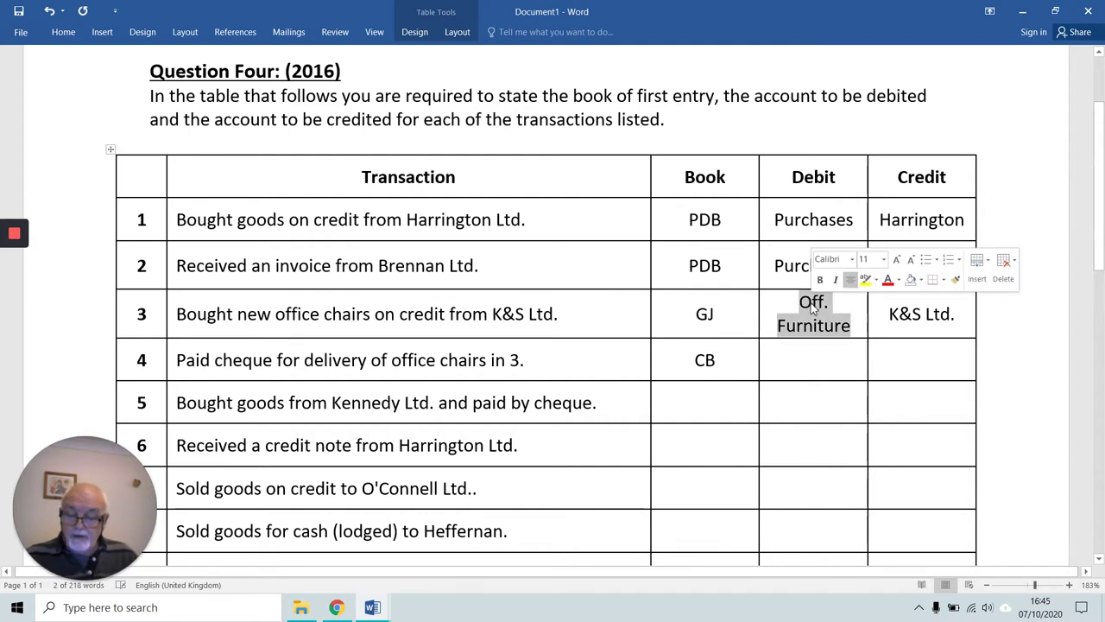
pyautogui.hotkey('ctrl', 'c')
pyautogui.click(828, 363)
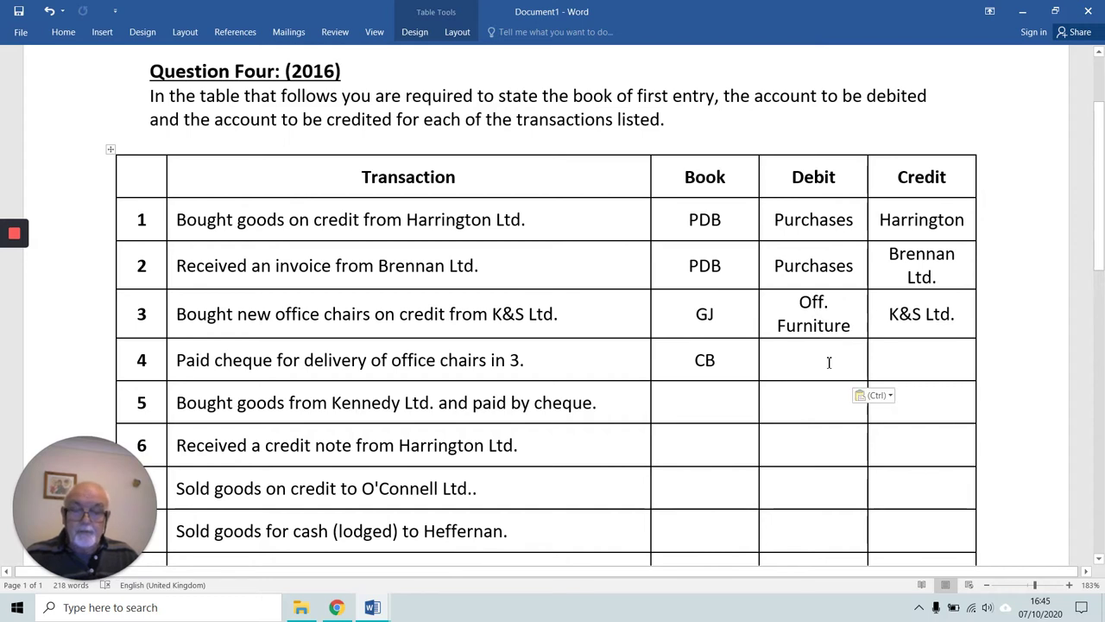
pyautogui.hotkey('ctrl', 'v')
pyautogui.click(902, 363)
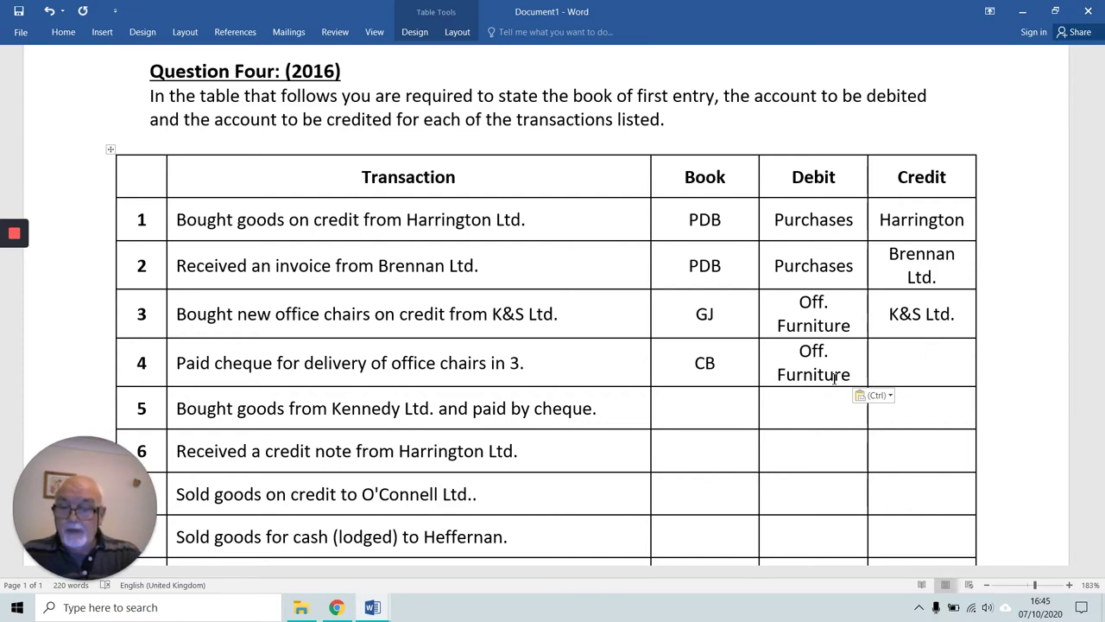
pyautogui.write('Bank')
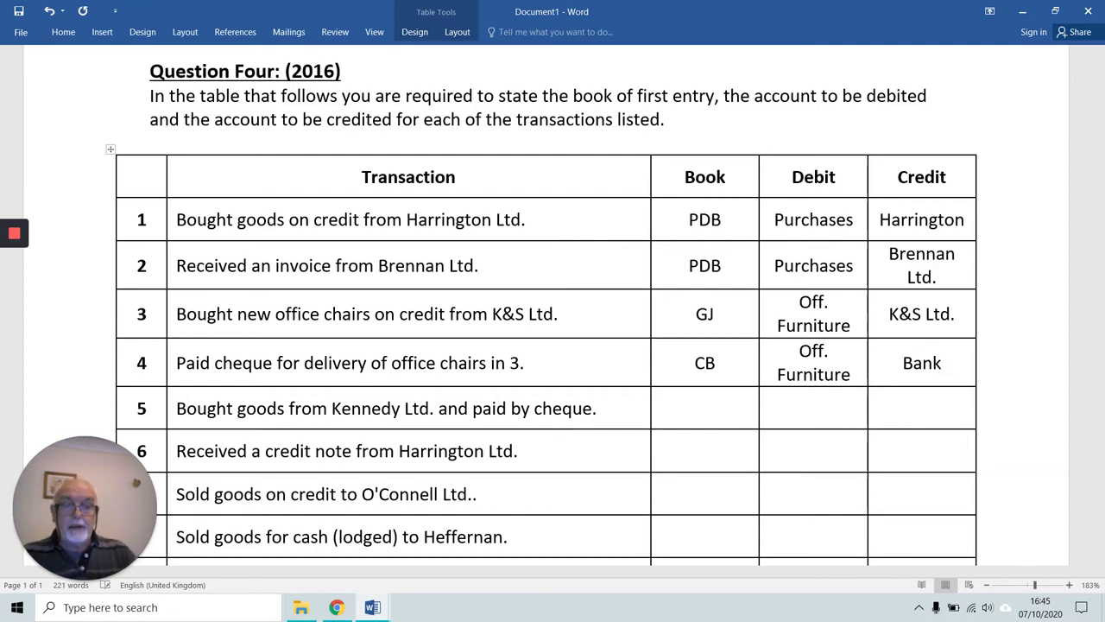
pyautogui.click(732, 399)
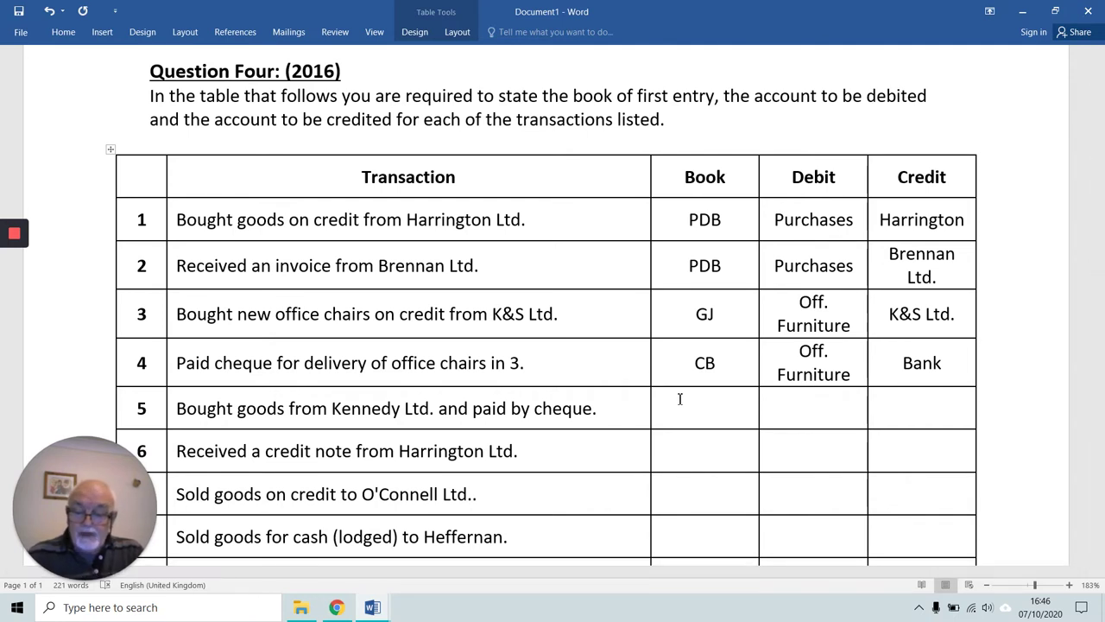
# Enter CB, Purchases and Bank in row 5's Book, Debit and Credit cells.
pyautogui.write('CB')
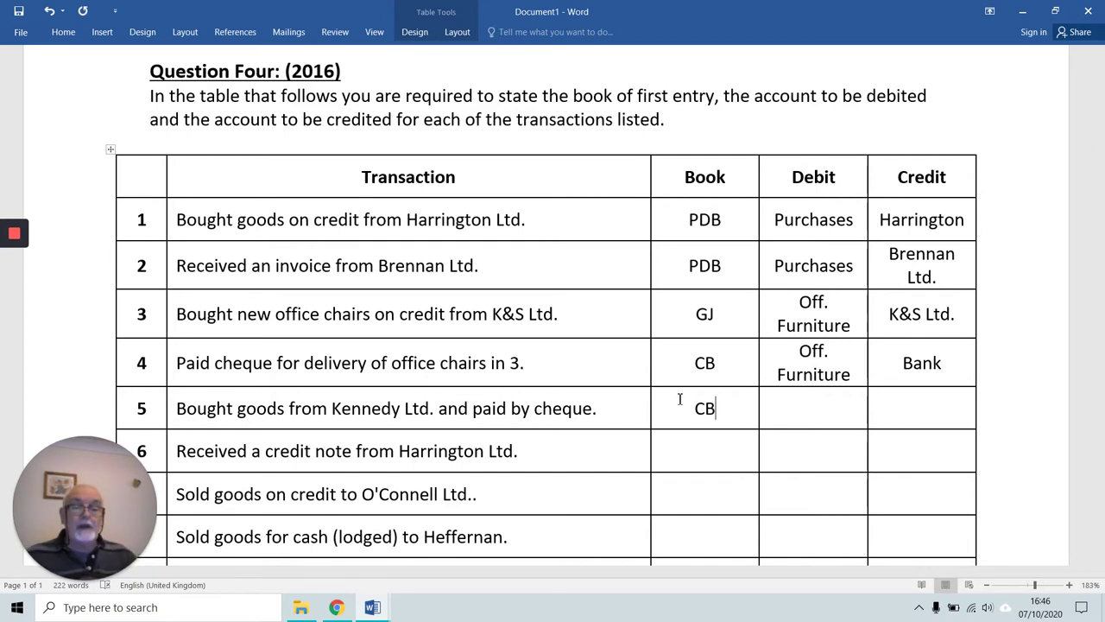
pyautogui.click(801, 406)
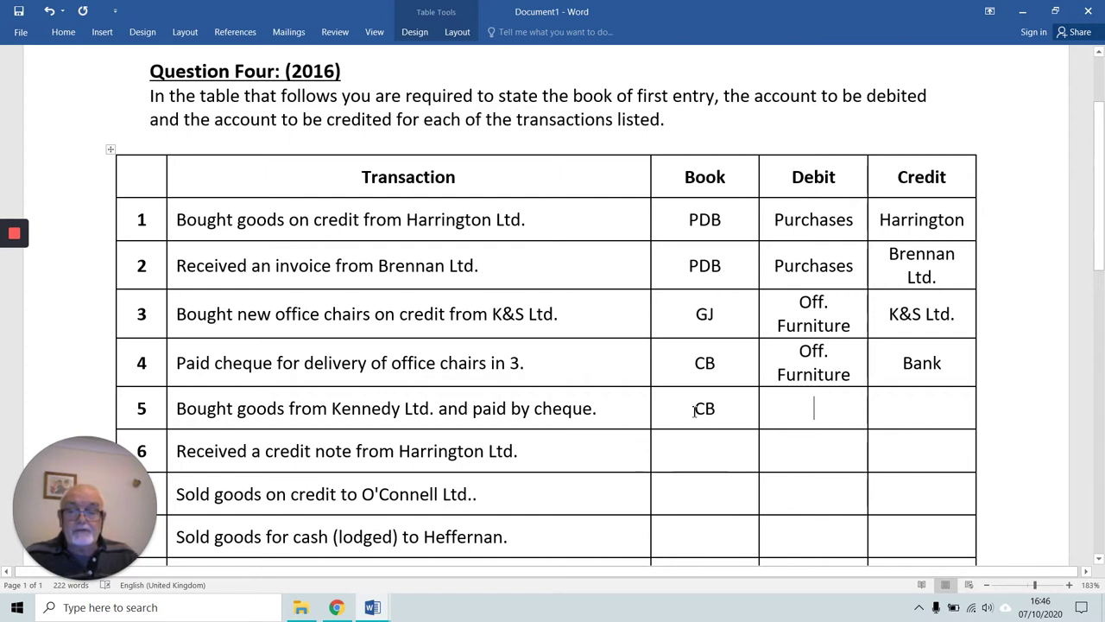
pyautogui.click(899, 410)
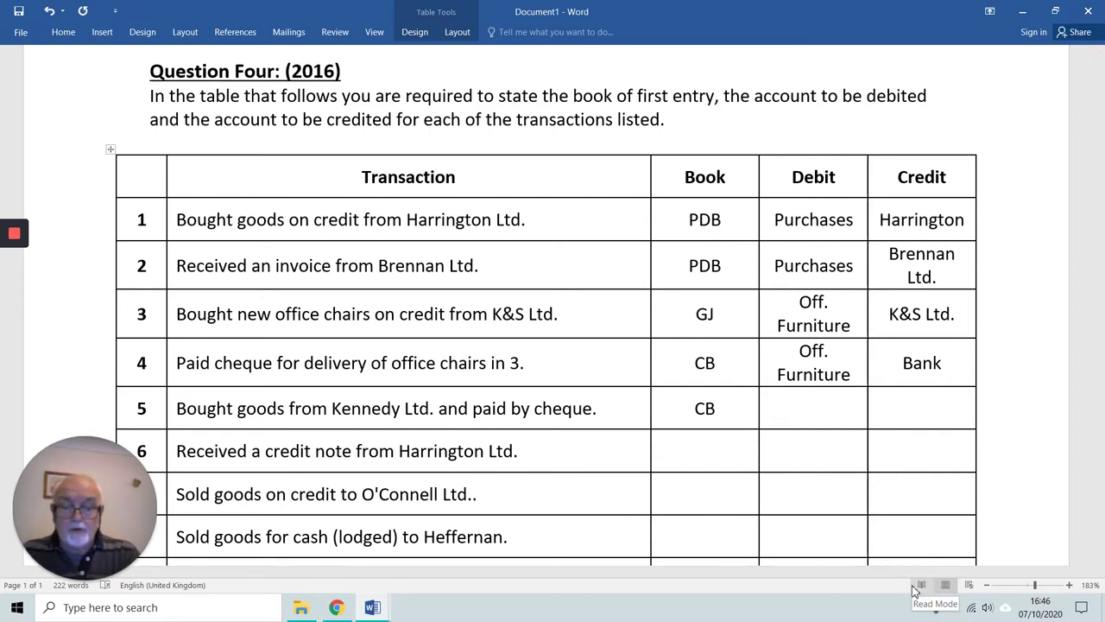
pyautogui.write('Bank')
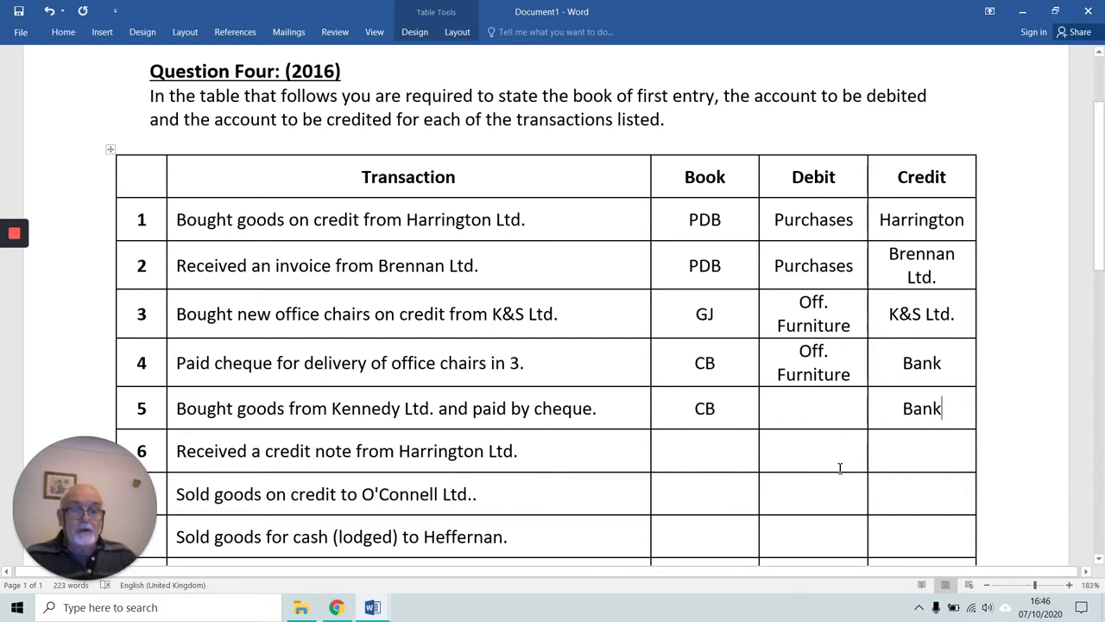
pyautogui.click(814, 409)
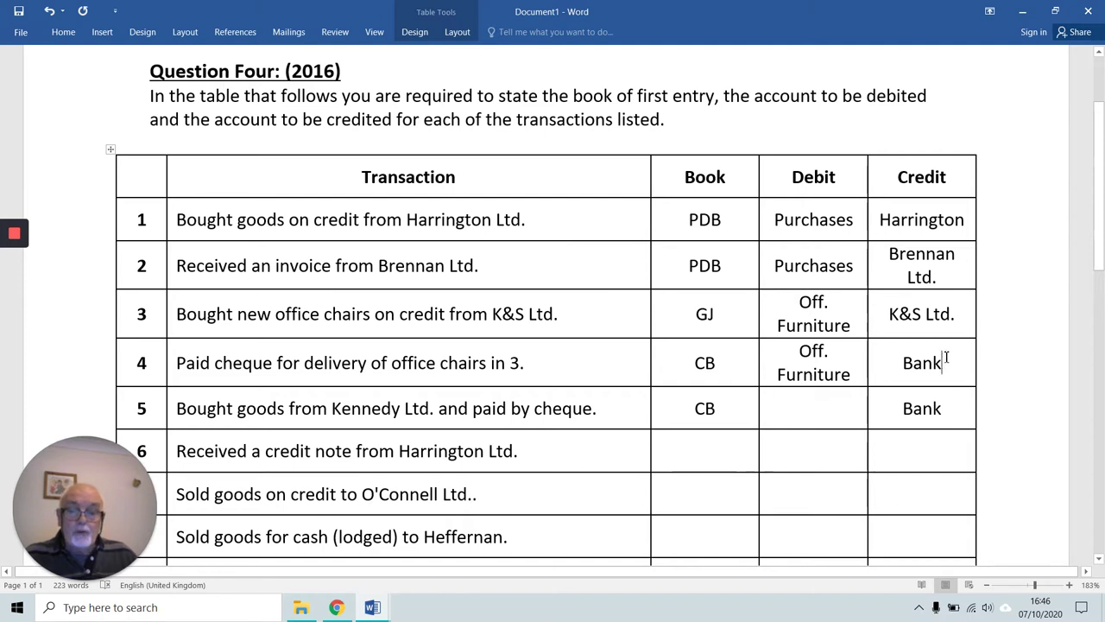
pyautogui.click(946, 356)
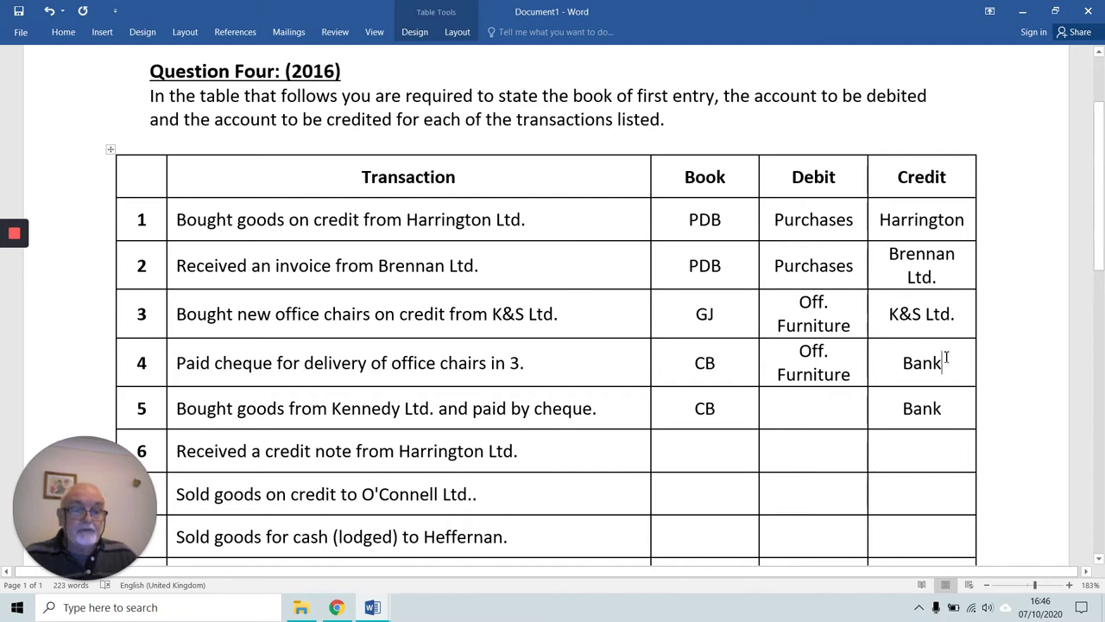
pyautogui.click(811, 410)
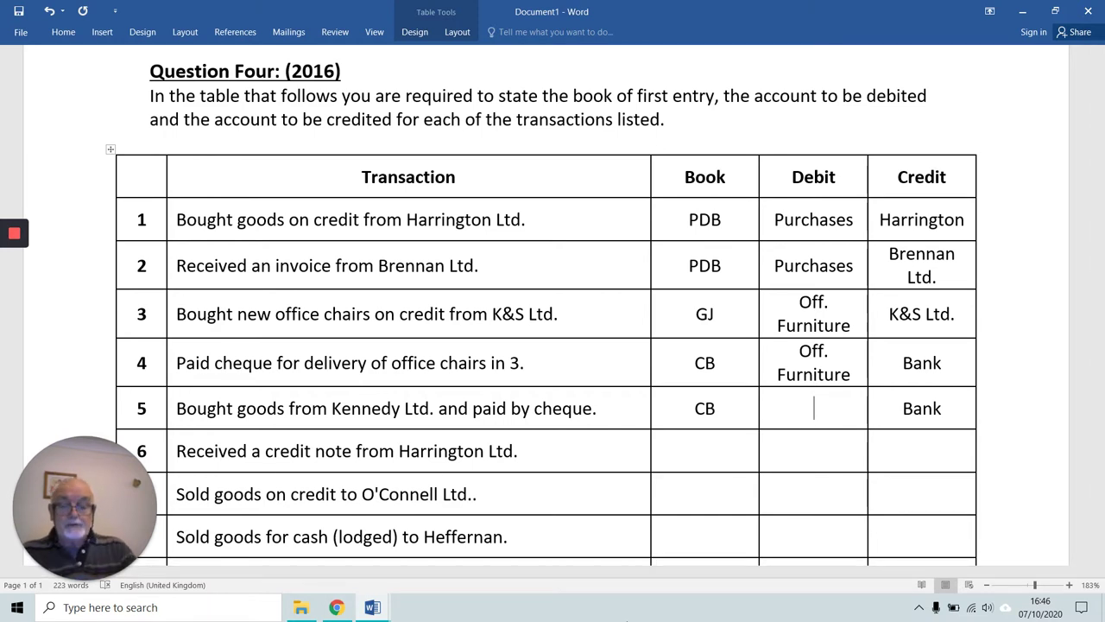
pyautogui.write('Pur')
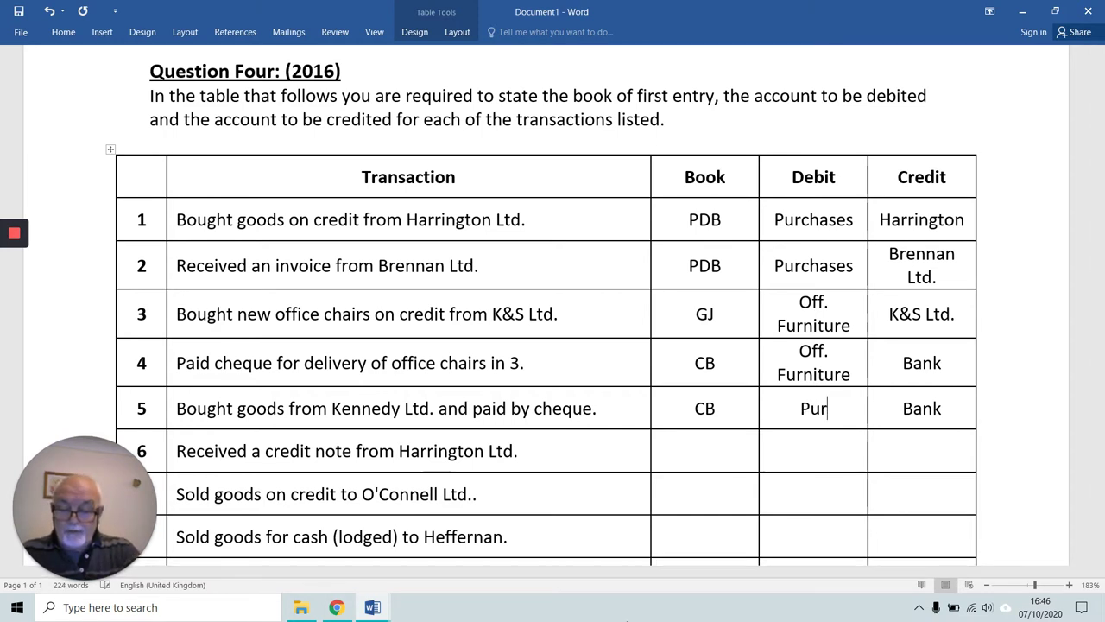
pyautogui.write('chases')
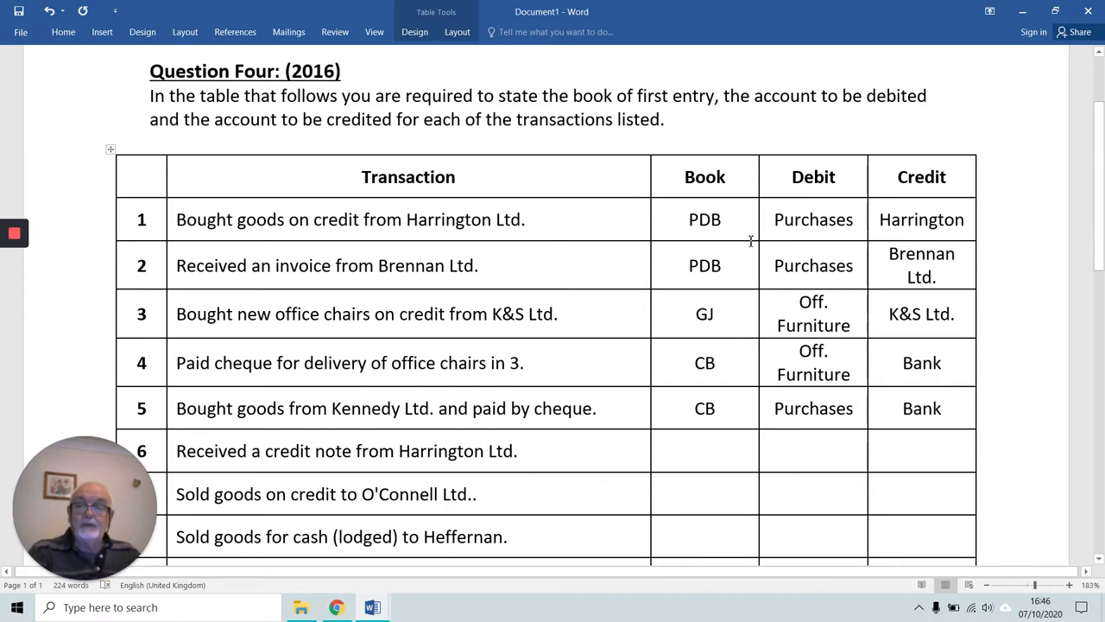
pyautogui.click(699, 451)
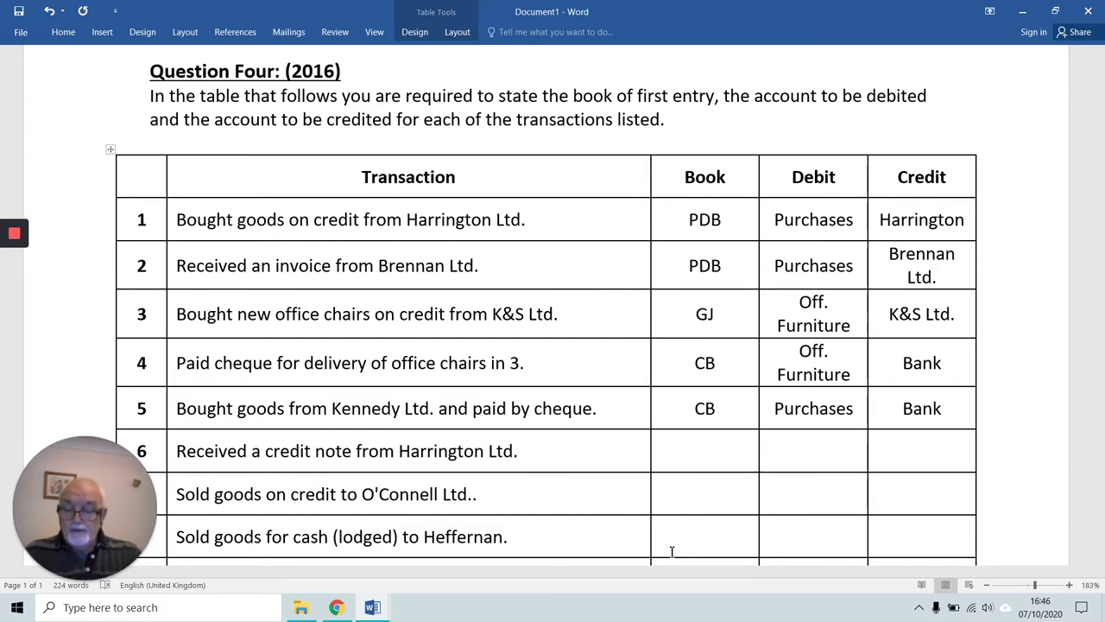
# Enter PRB in row 6, paste Harrington from row 1 as Debit, and type Purchases Returns as Credit.
pyautogui.write('PRB')
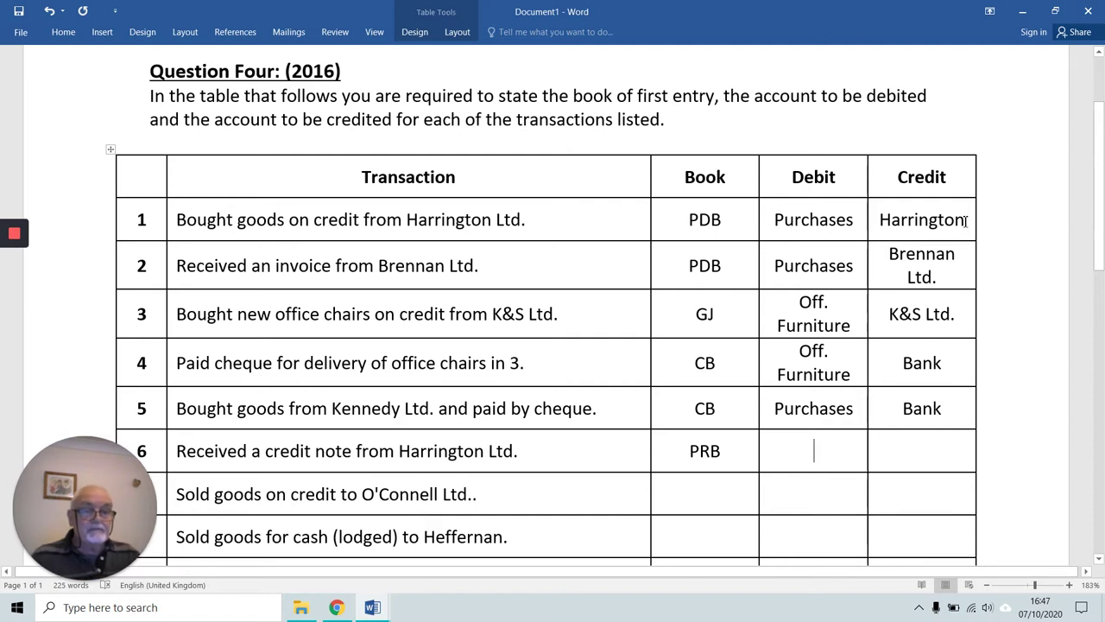
pyautogui.moveTo(958, 221); pyautogui.dragTo(879, 221)
pyautogui.hotkey('ctrl', 'c')
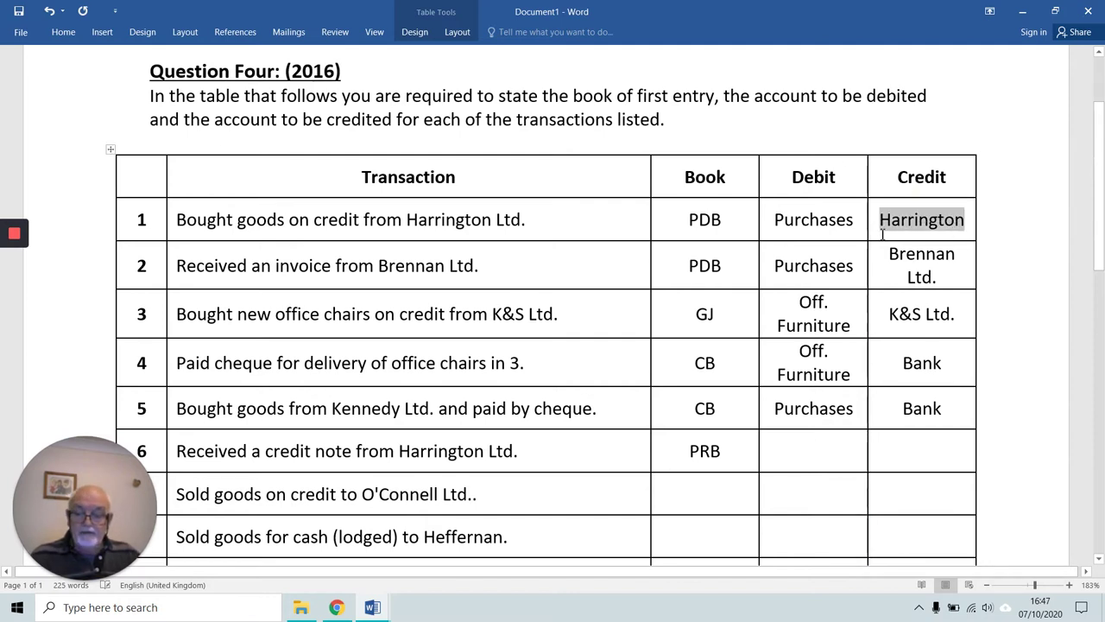
pyautogui.click(821, 453)
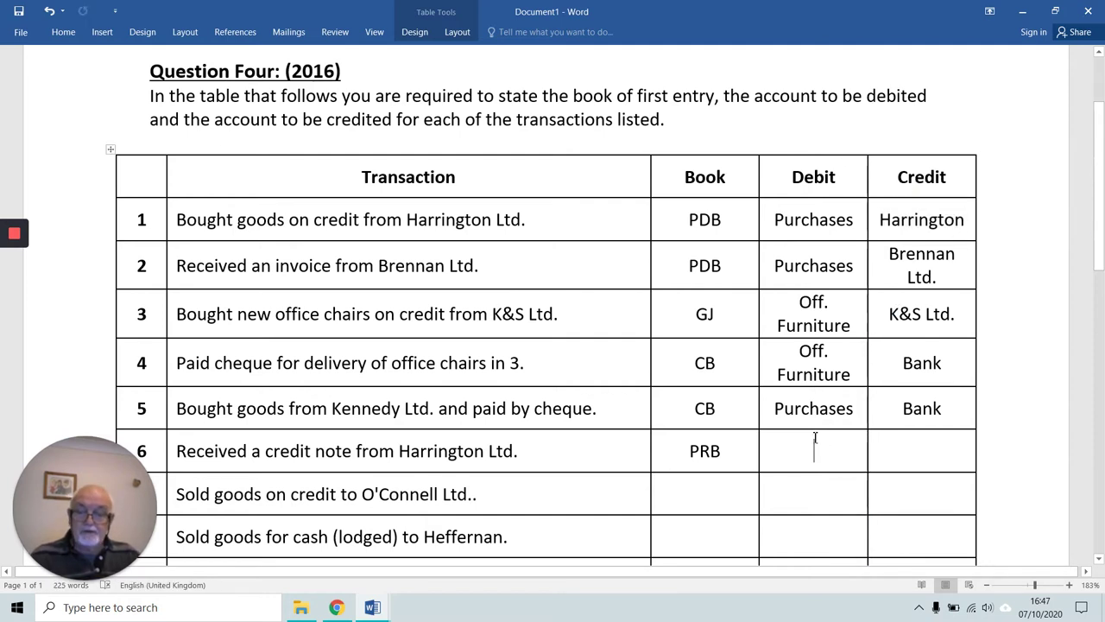
pyautogui.hotkey('ctrl', 'v')
pyautogui.click(939, 452)
pyautogui.write('P')
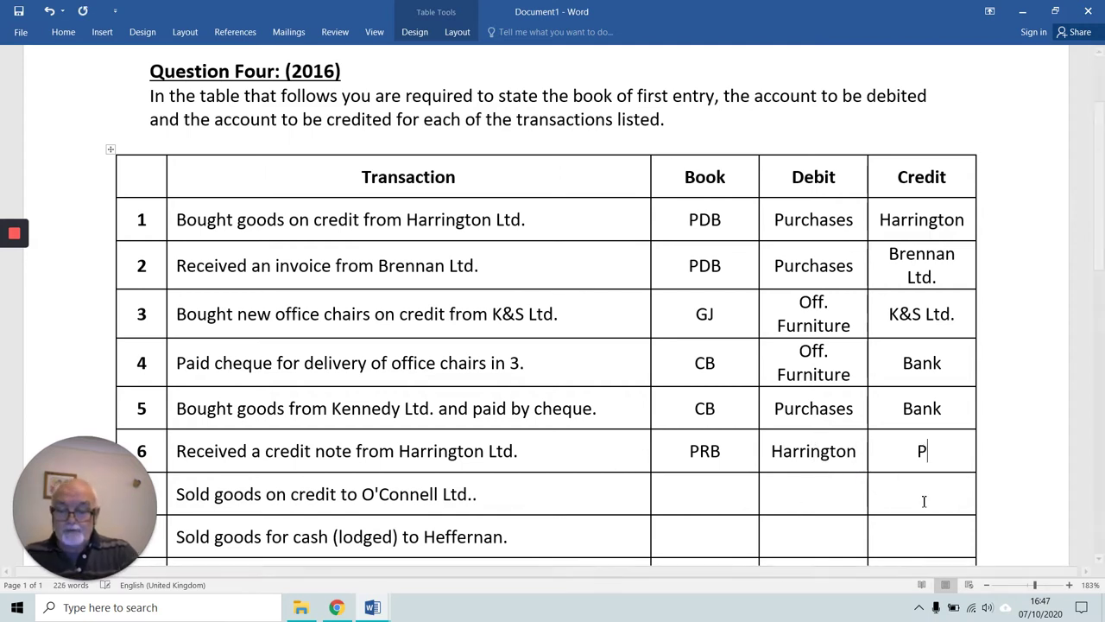
pyautogui.write('urchase')
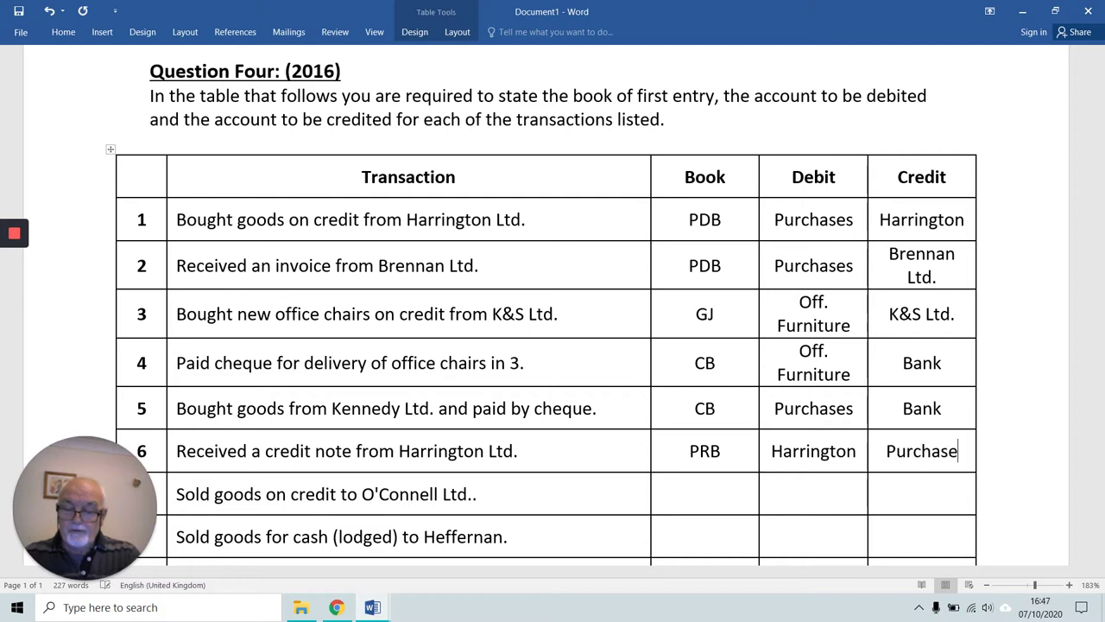
pyautogui.write('s ')
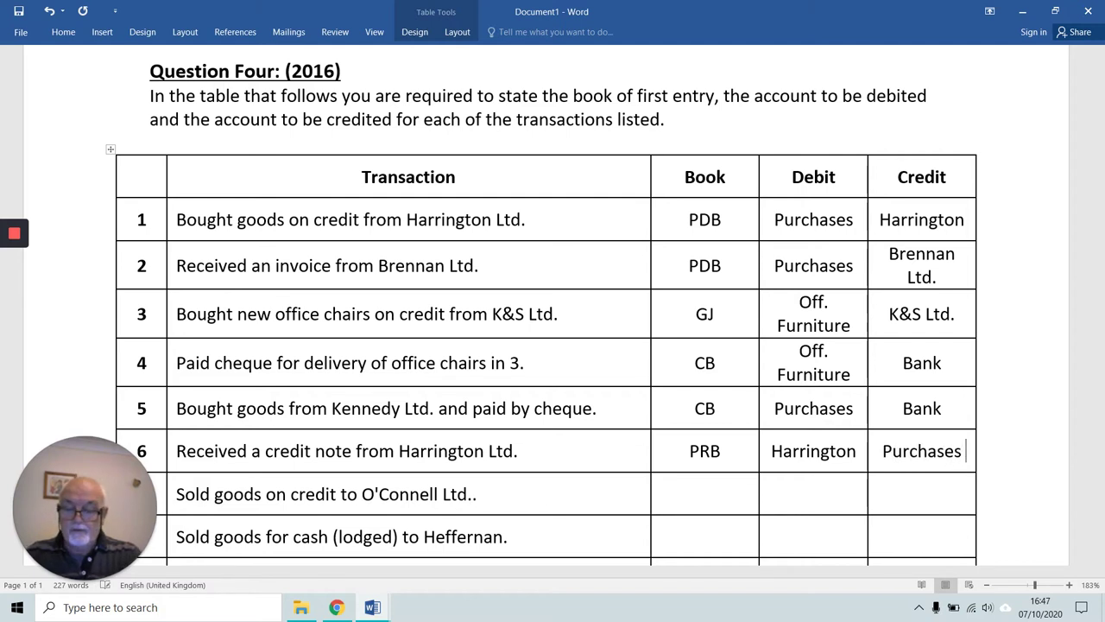
pyautogui.write('Returns')
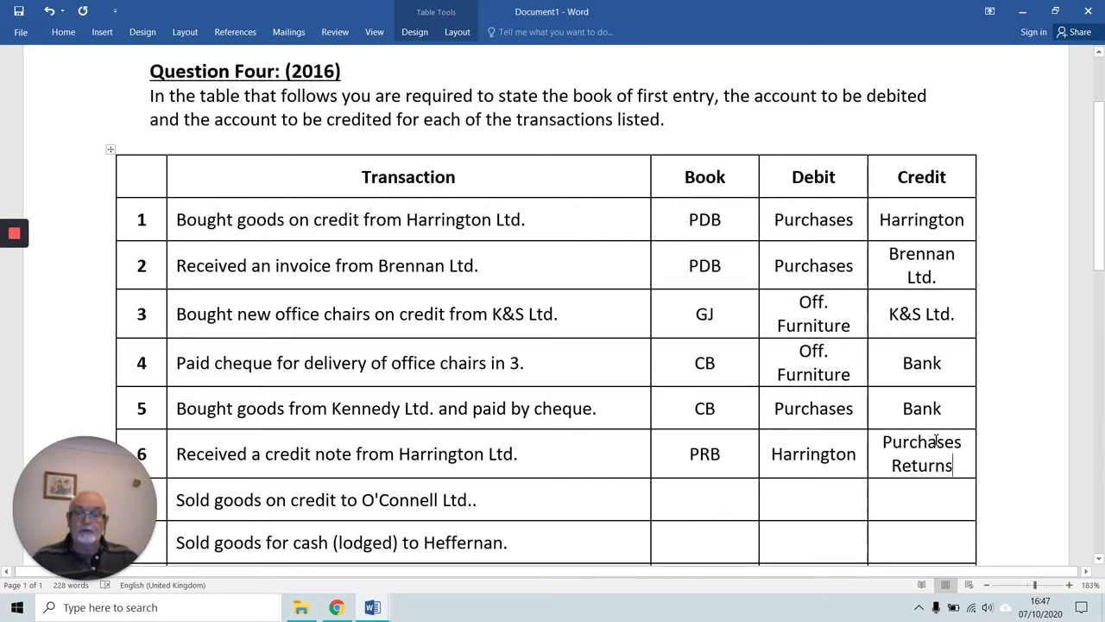
# Enter SDB as row 7's book.
pyautogui.scroll(-4, 947, 444)
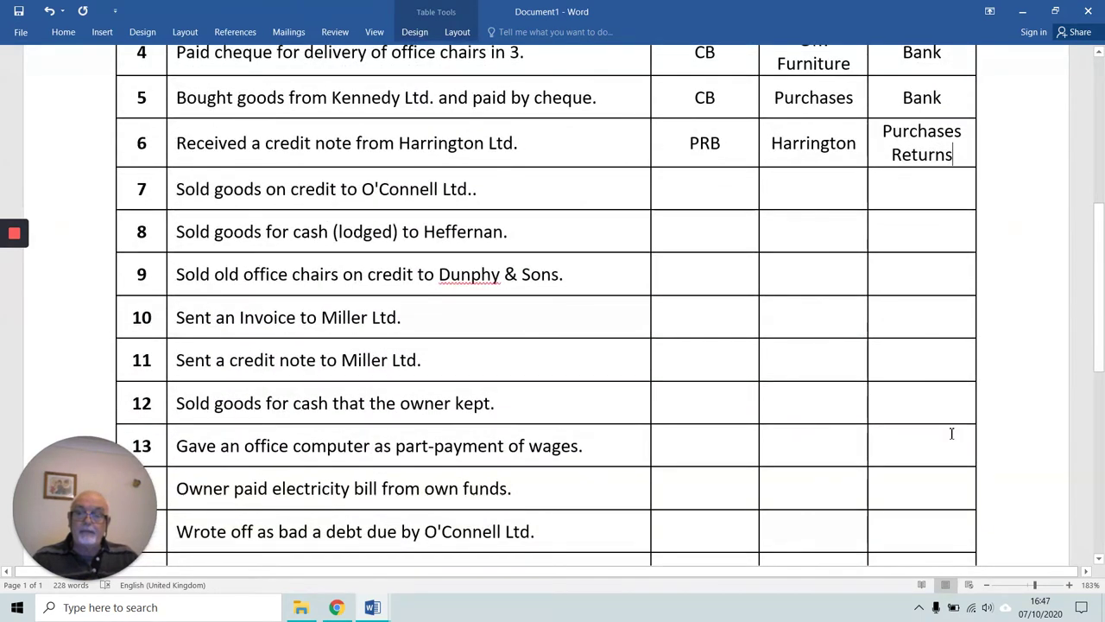
pyautogui.click(716, 193)
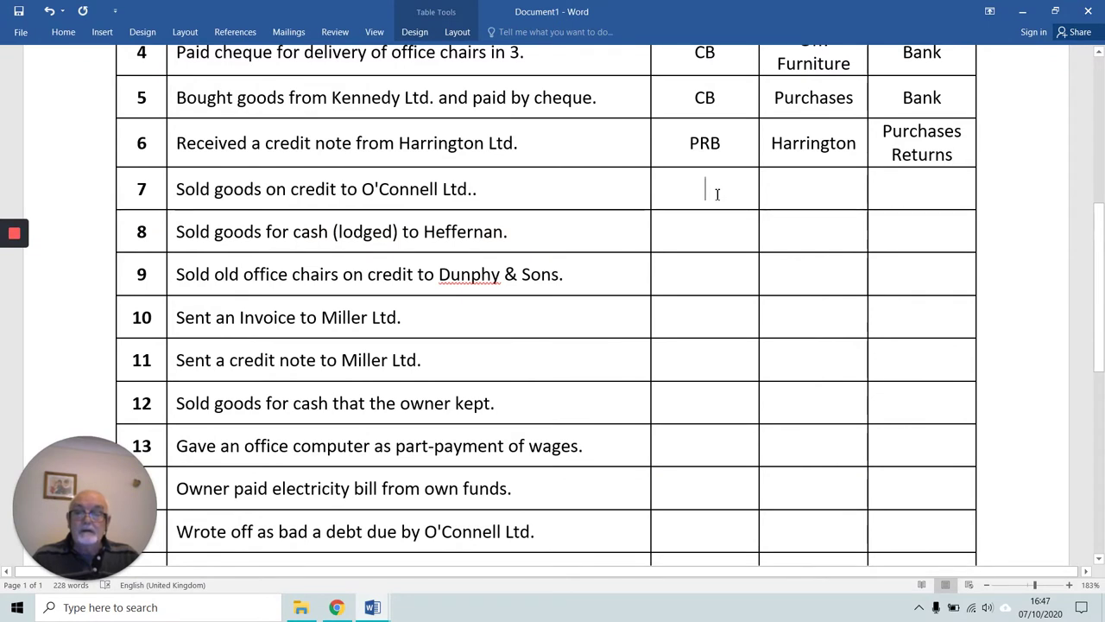
pyautogui.write('SDB')
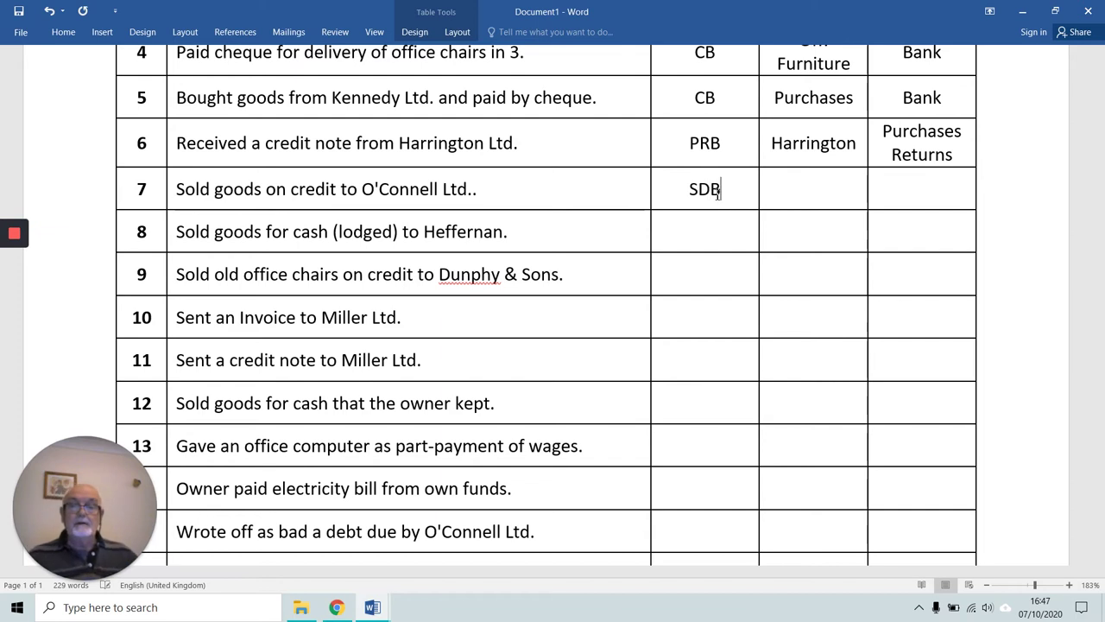
# Paste O'Connell Ltd. from the description as row 7's Debit and enter Sales as Credit.
pyautogui.click(807, 193)
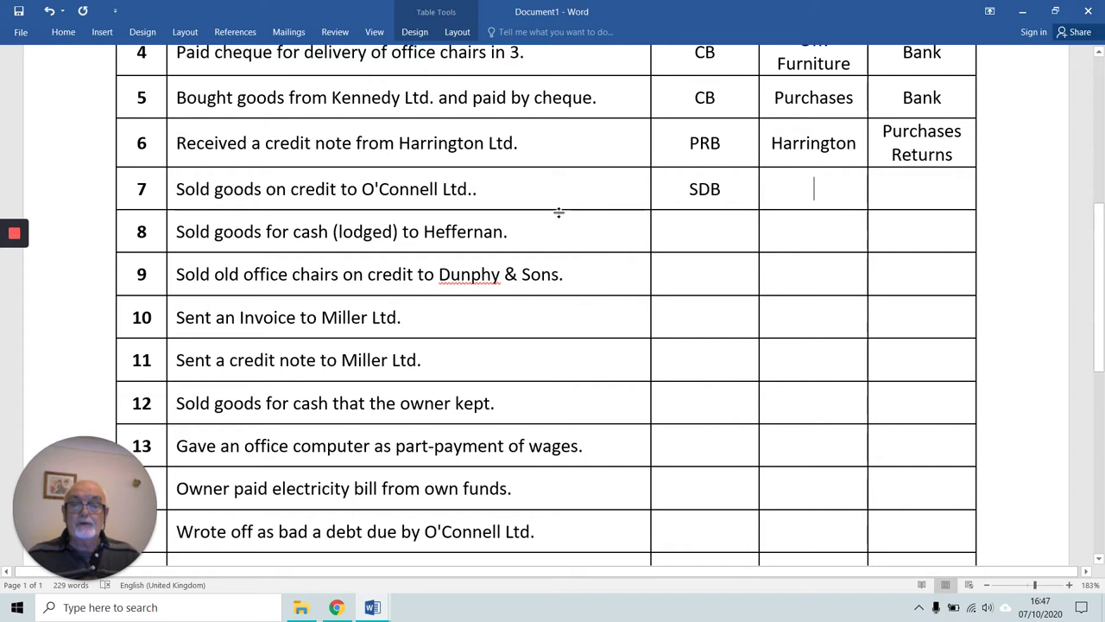
pyautogui.click(474, 191)
pyautogui.moveTo(458, 190); pyautogui.dragTo(362, 190)
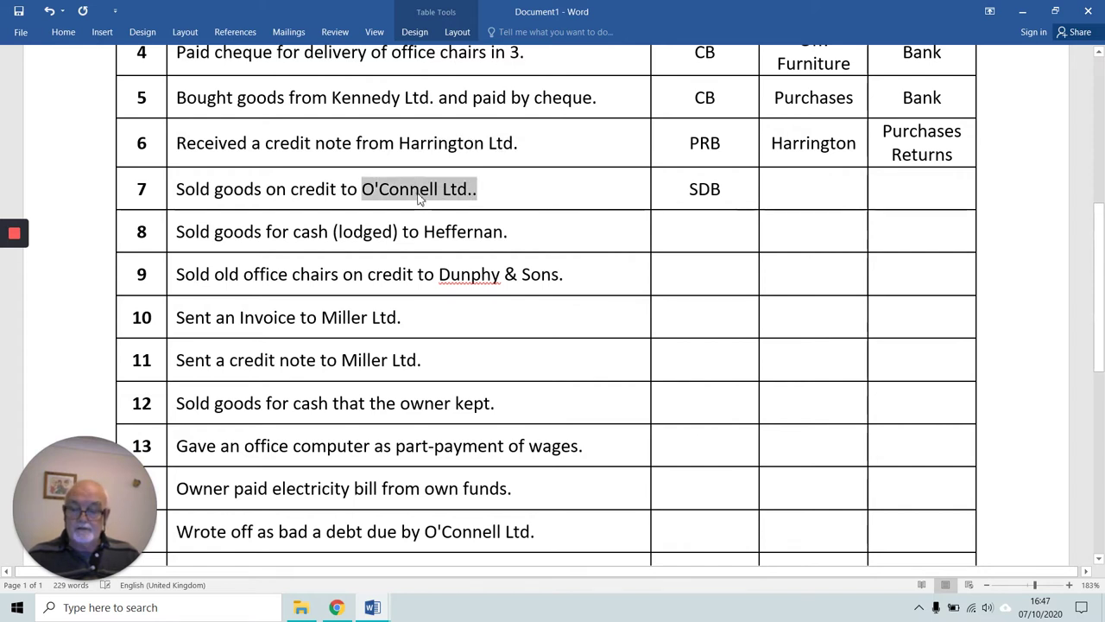
pyautogui.hotkey('ctrl', 'c')
pyautogui.click(804, 192)
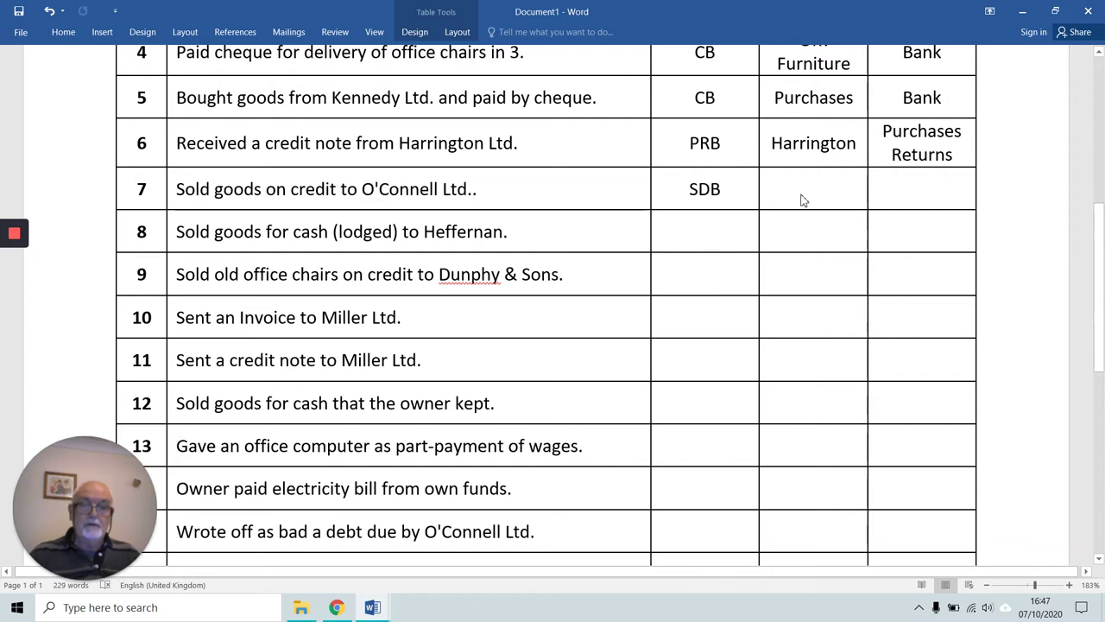
pyautogui.hotkey('ctrl', 'v')
pyautogui.press('BackSpace')
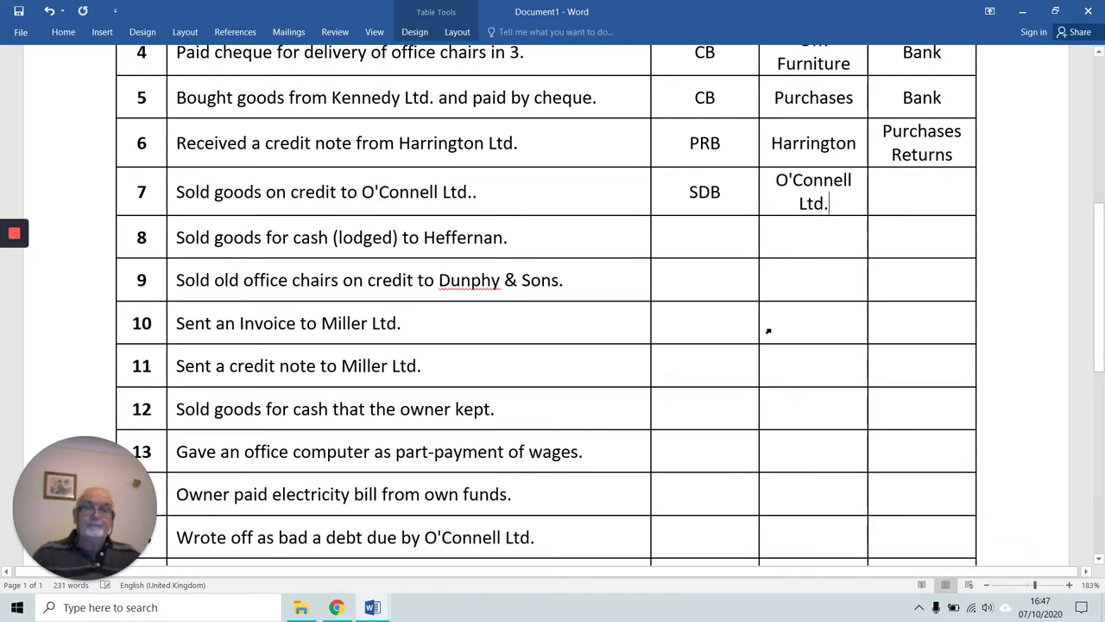
pyautogui.press('Tab')
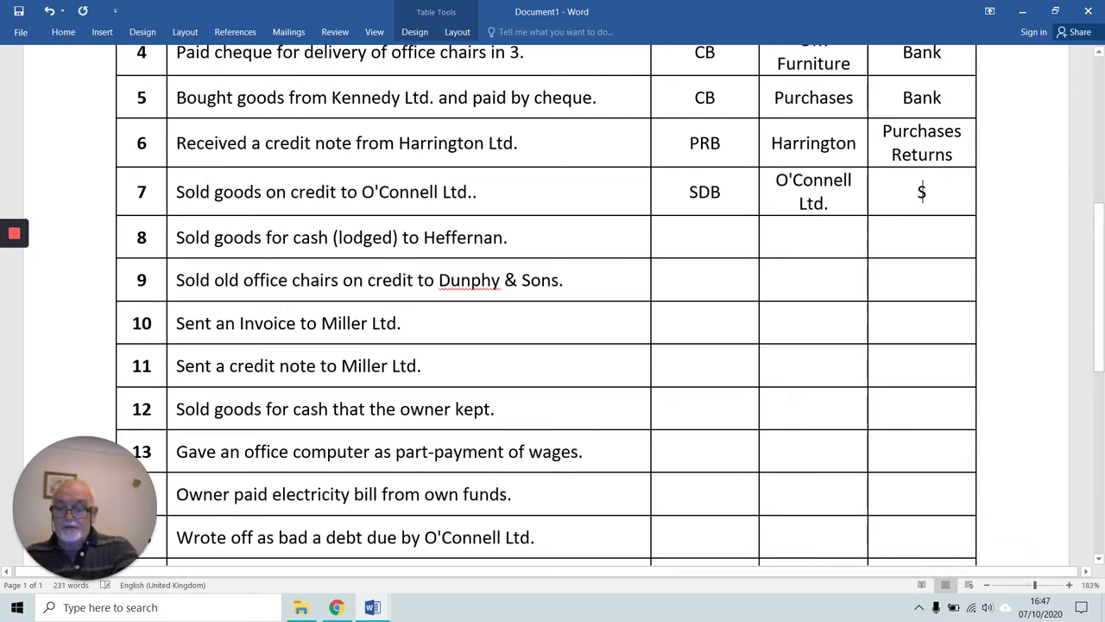
pyautogui.write('Sales')
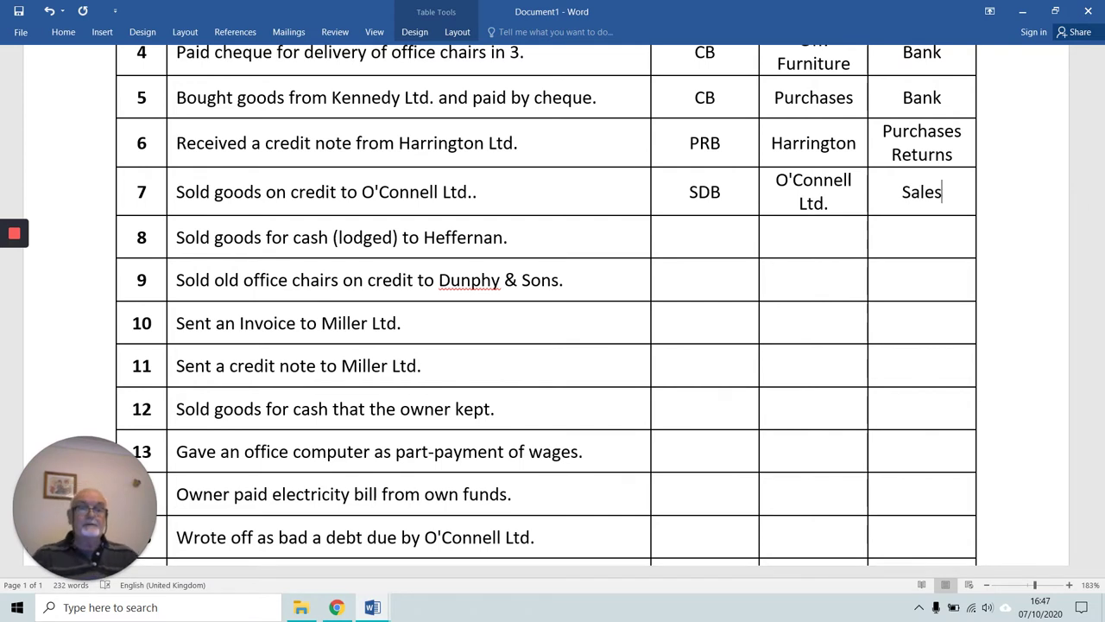
pyautogui.click(716, 235)
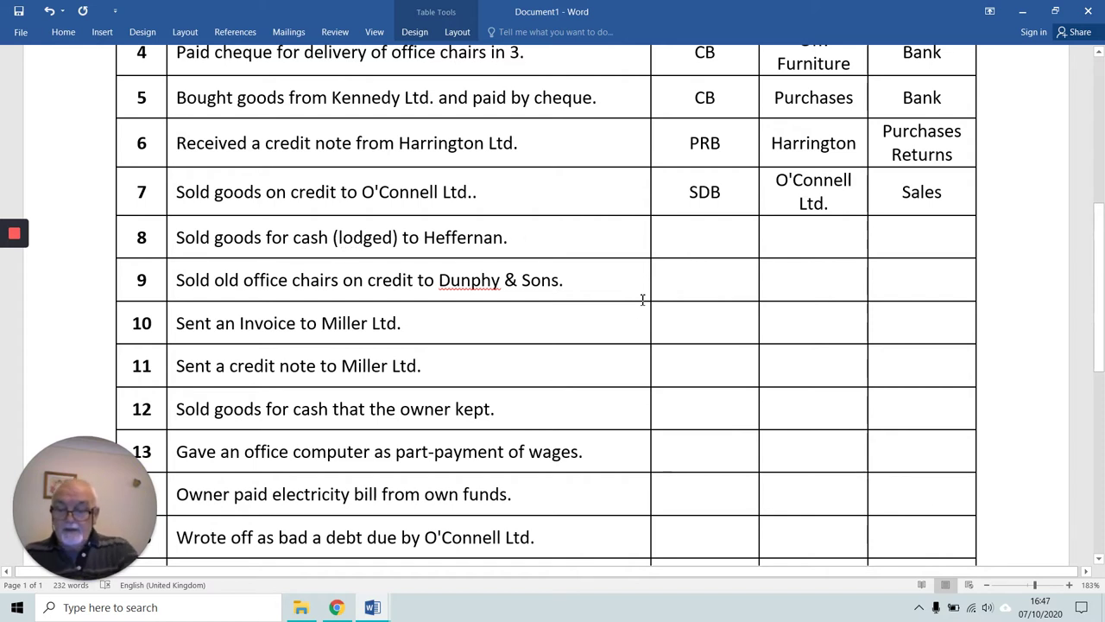
# Enter CB, Bank and Sales in row 8's Book, Debit and Credit cells.
pyautogui.write('CB')
pyautogui.press('Tab')
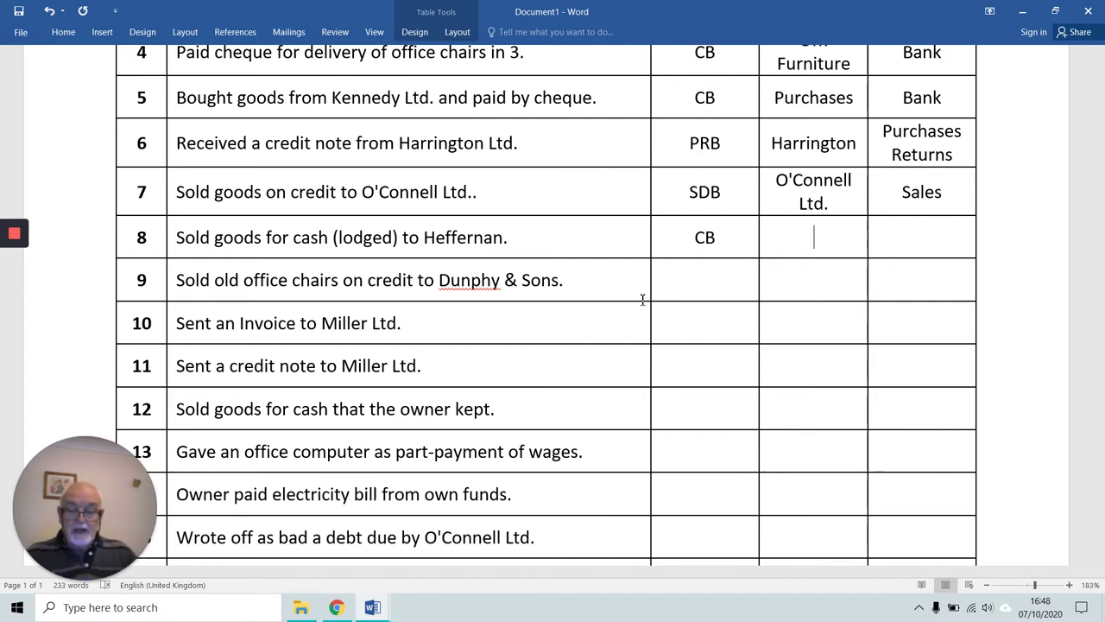
pyautogui.write('Bank')
pyautogui.press('Tab')
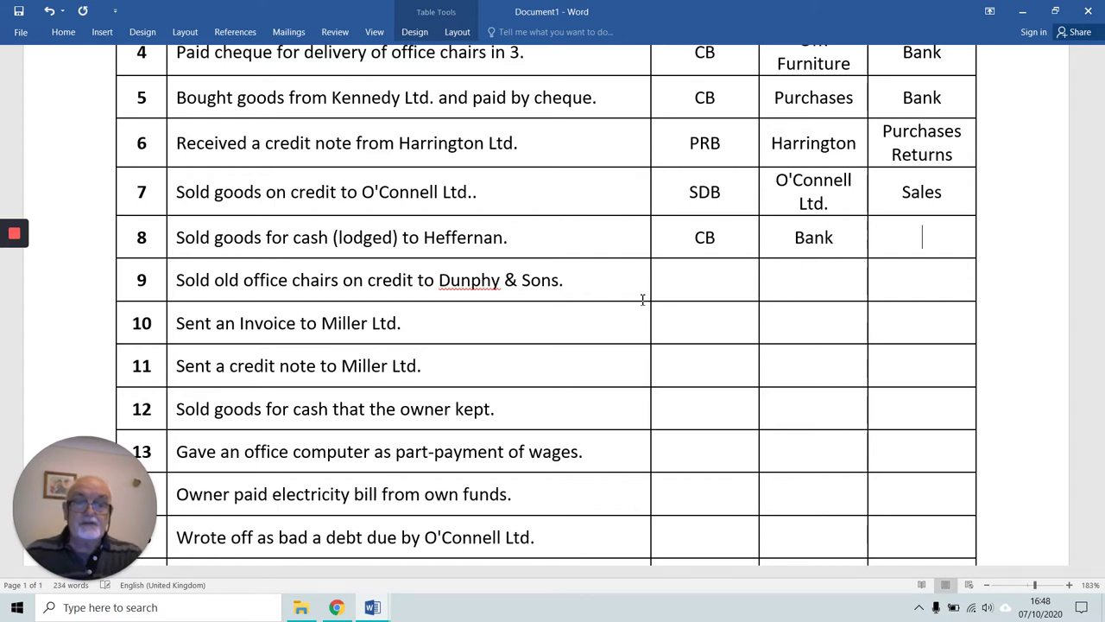
pyautogui.write('Sales')
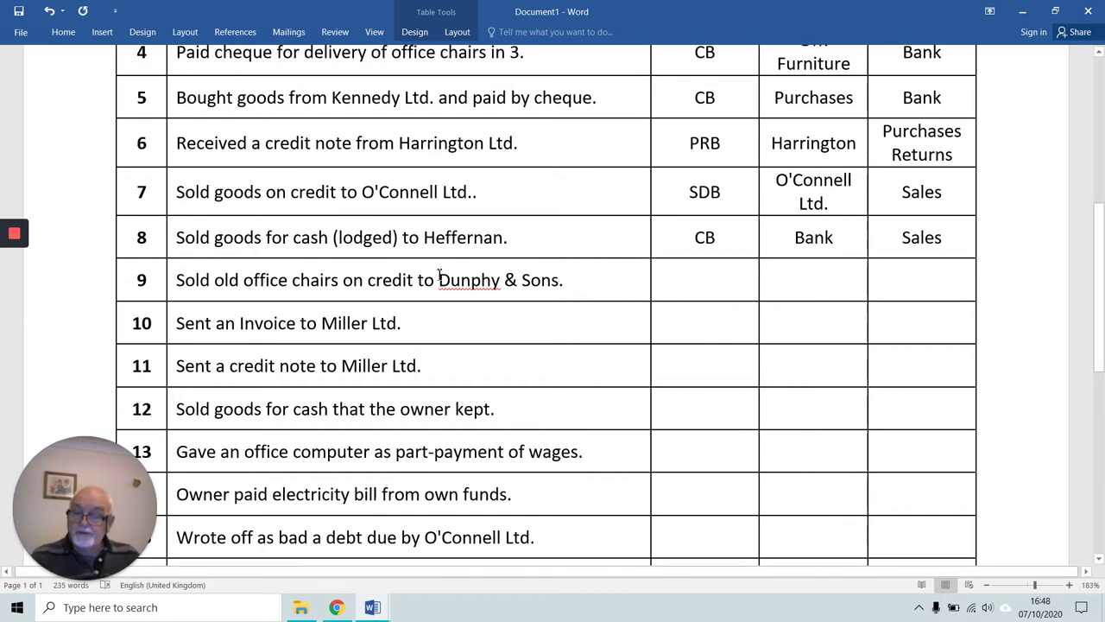
# Enter GJ as row 9's book and paste Dunphy & Sons from the description as Debit.
pyautogui.click(694, 288)
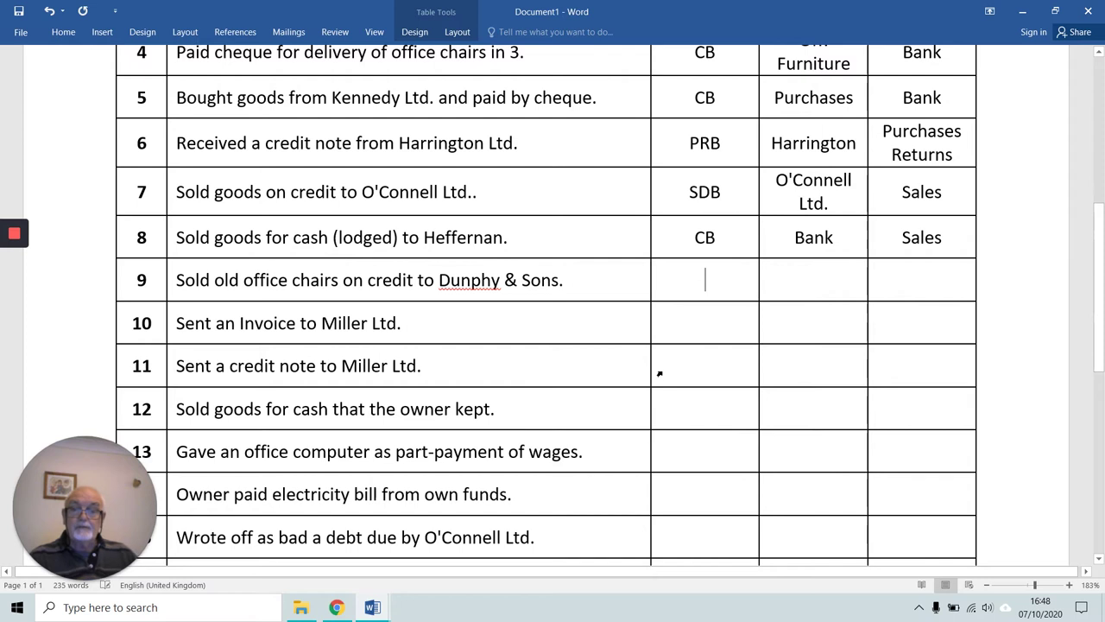
pyautogui.write('GJ')
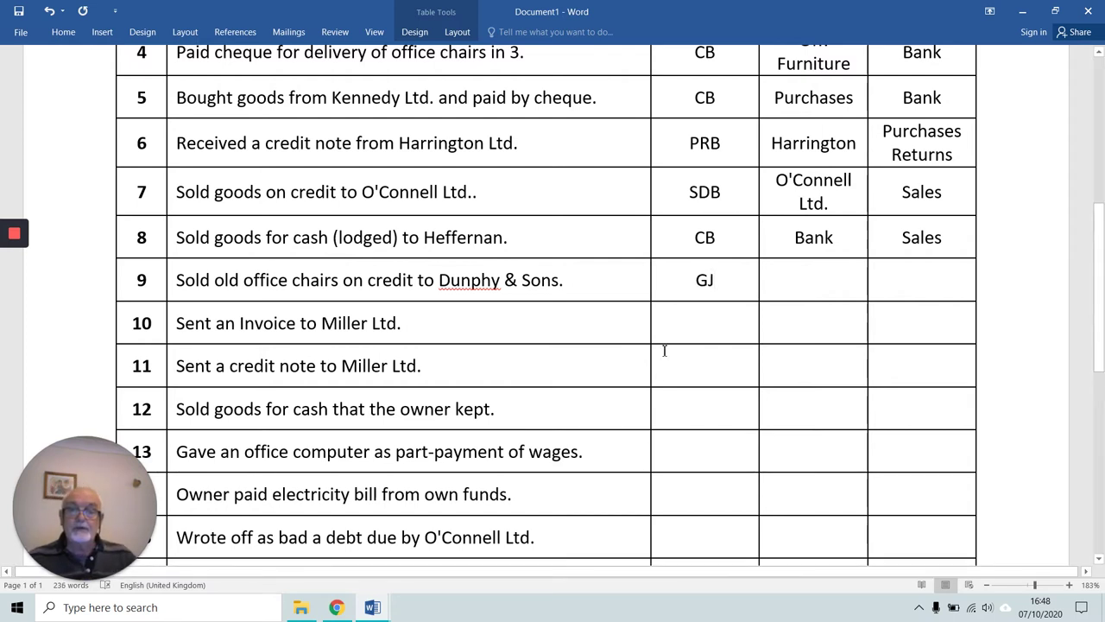
pyautogui.click(803, 280)
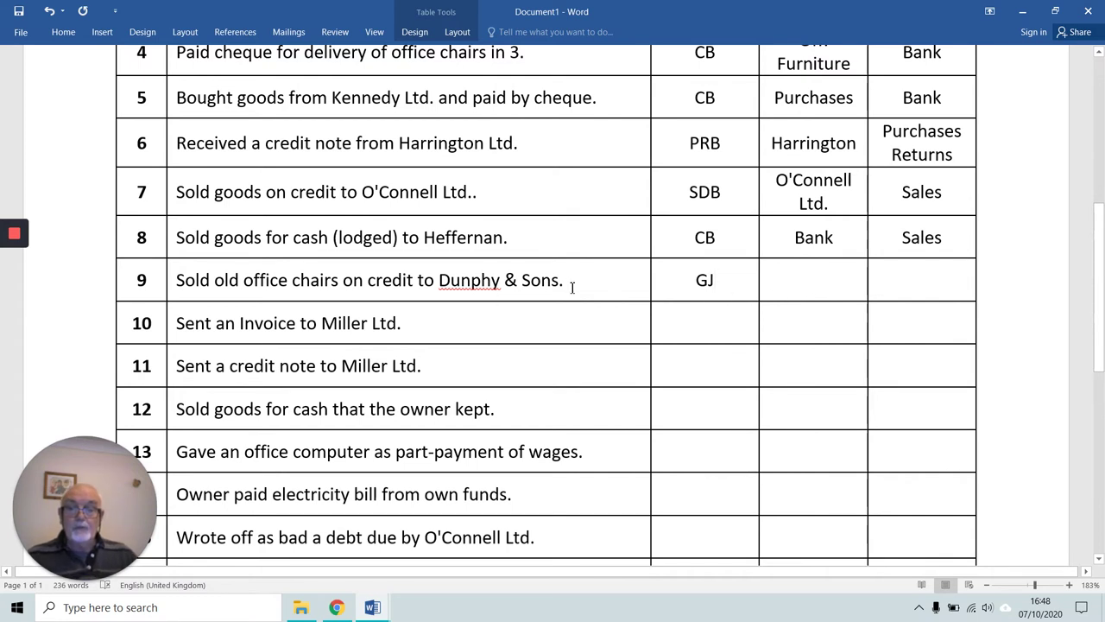
pyautogui.moveTo(560, 280); pyautogui.dragTo(481, 285)
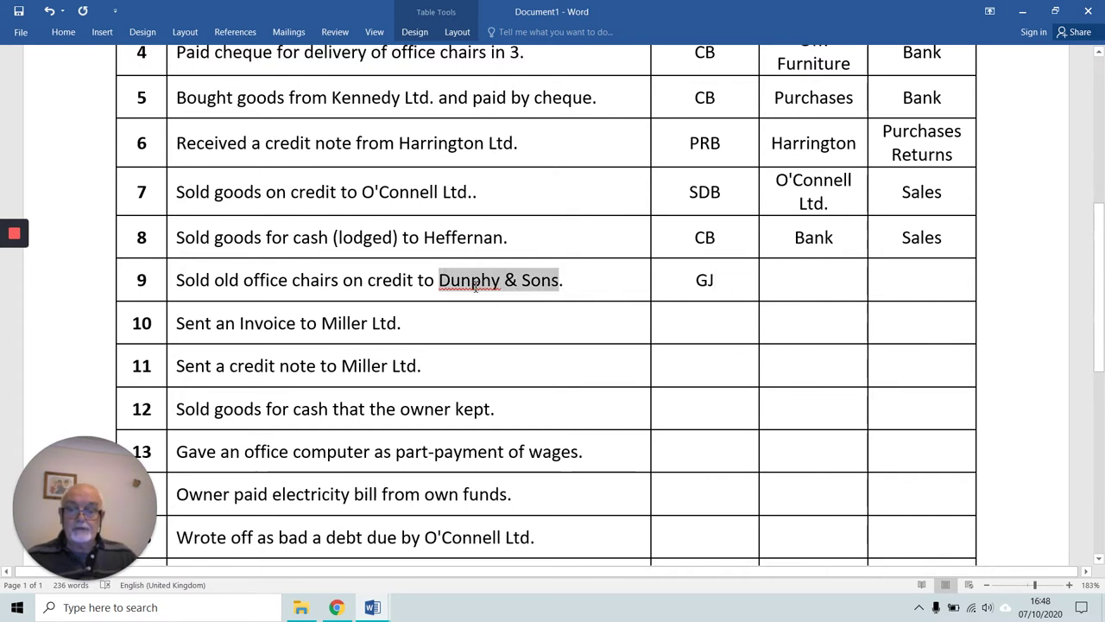
pyautogui.click(803, 289)
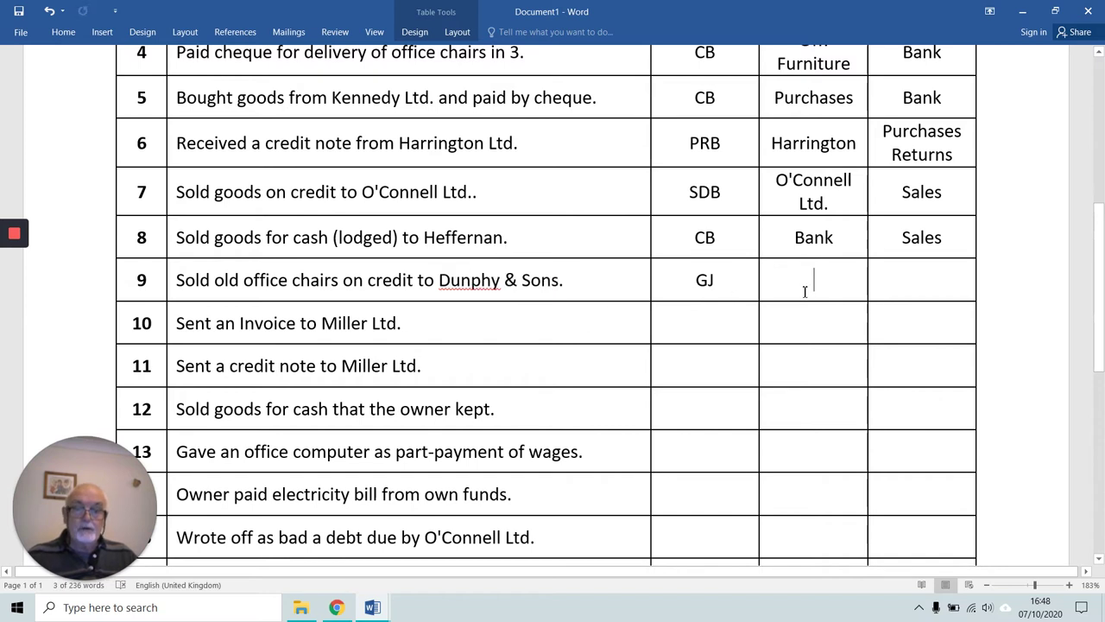
pyautogui.hotkey('ctrl', 'v')
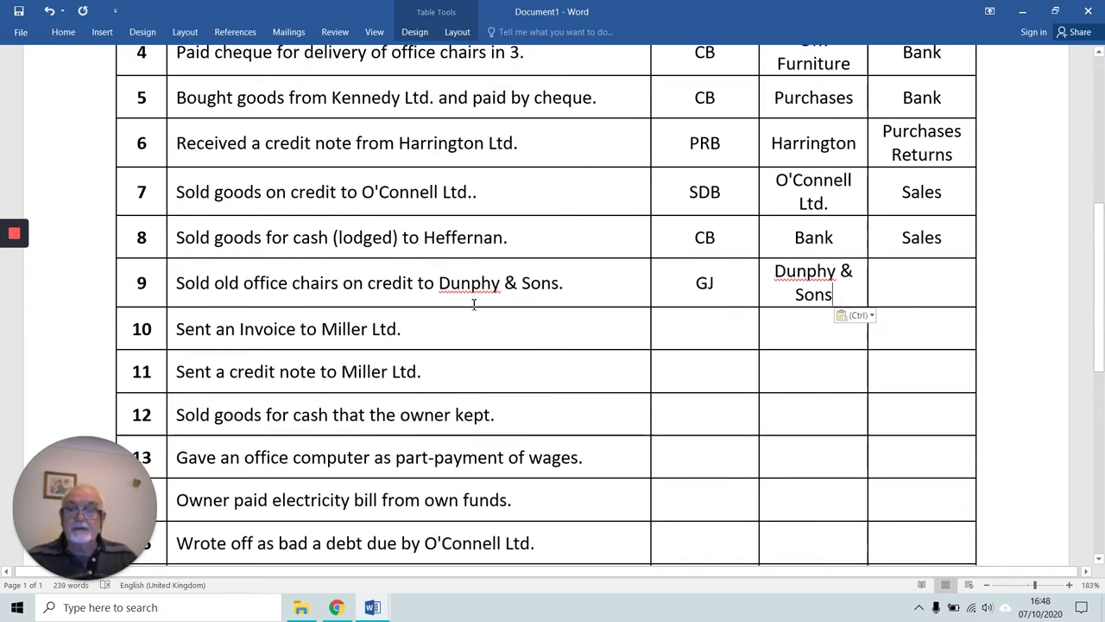
# Paste Off. Furniture from row 4 as row 9's Credit and add Dunphy to the dictionary.
pyautogui.click(917, 290)
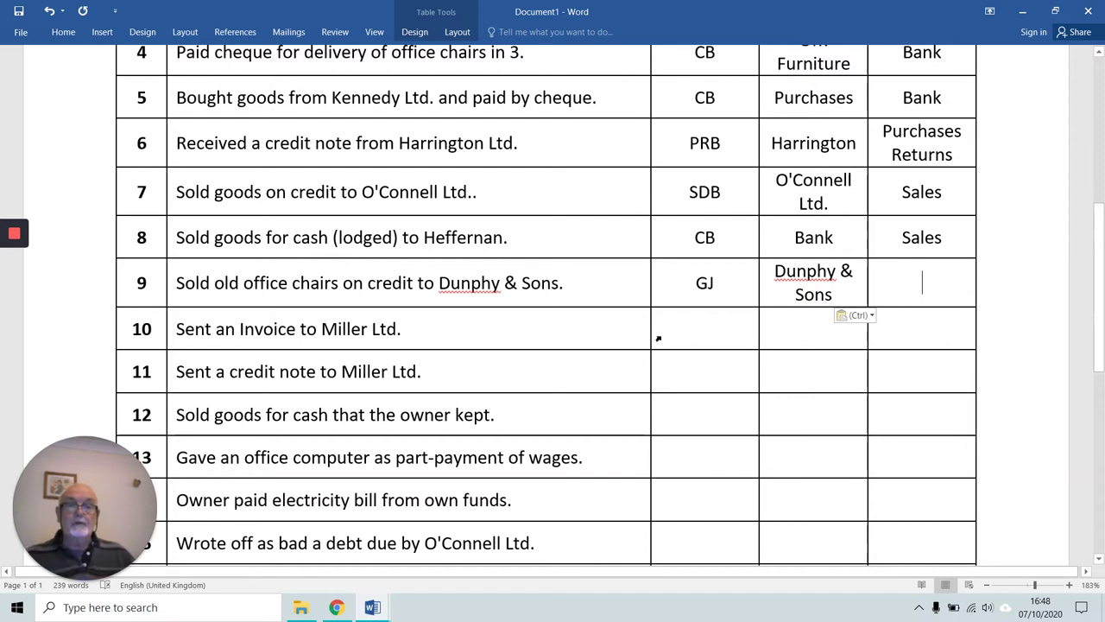
pyautogui.scroll(1, 691, 303)
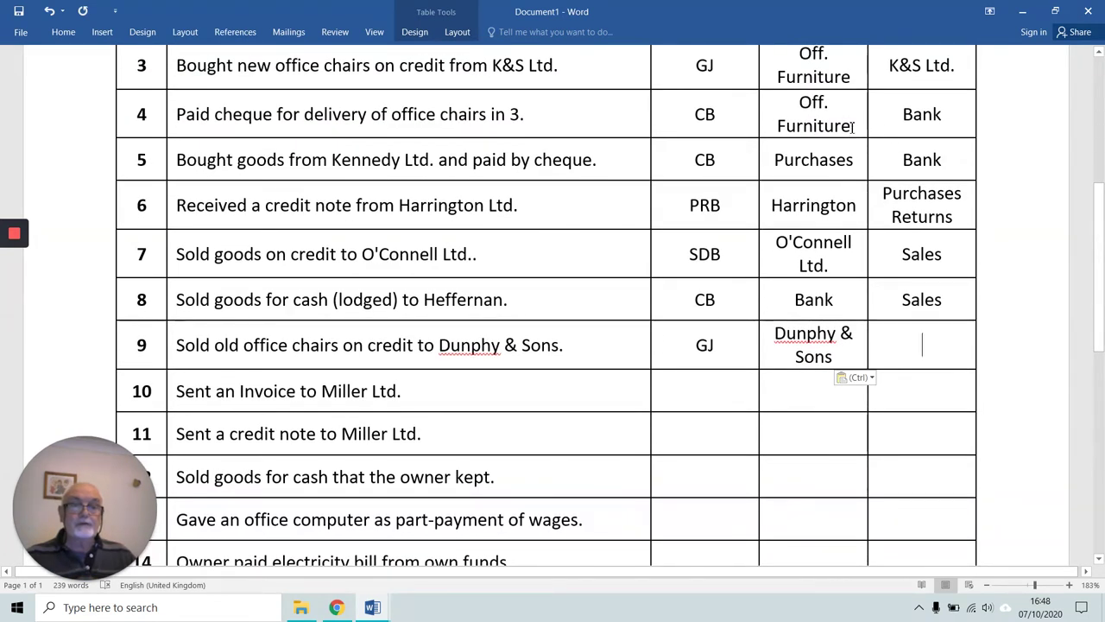
pyautogui.moveTo(851, 127); pyautogui.dragTo(811, 101)
pyautogui.hotkey('ctrl', 'c')
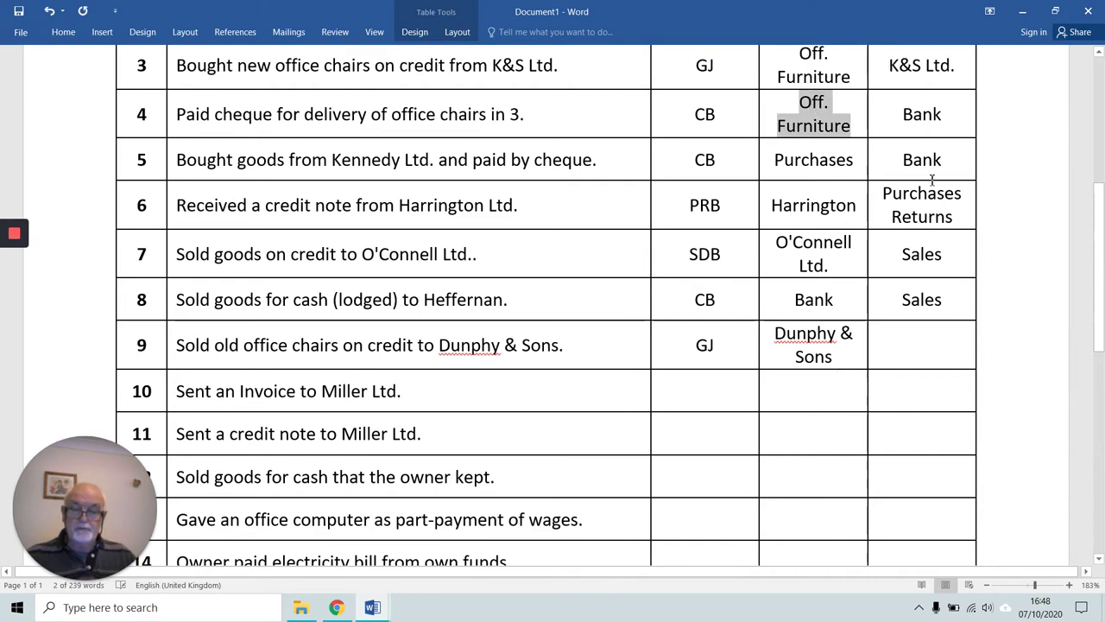
pyautogui.click(932, 347)
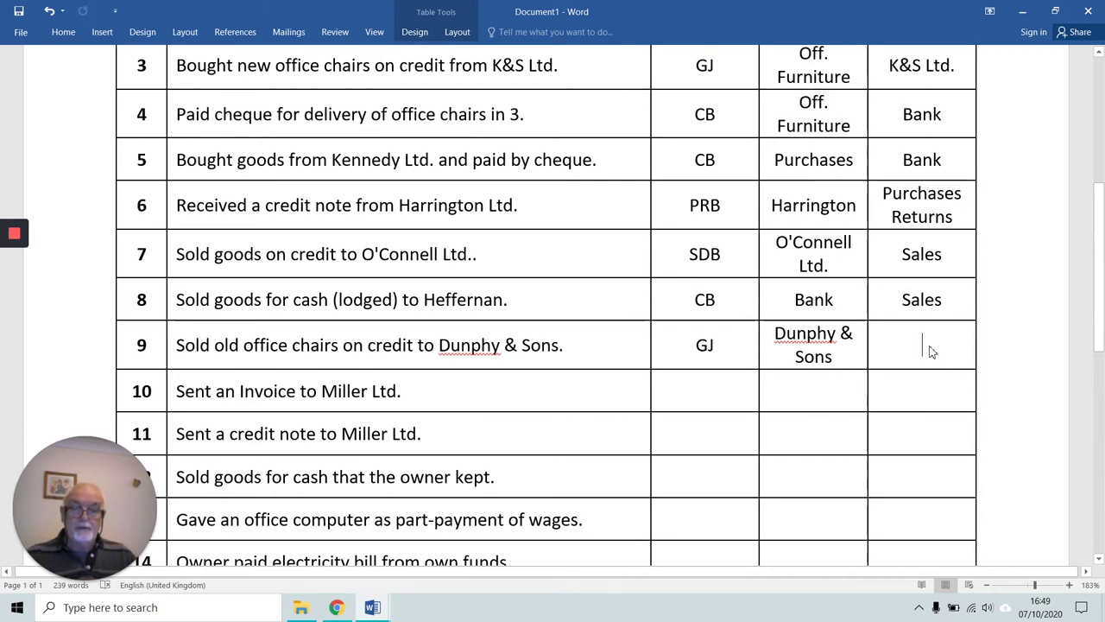
pyautogui.hotkey('ctrl', 'v')
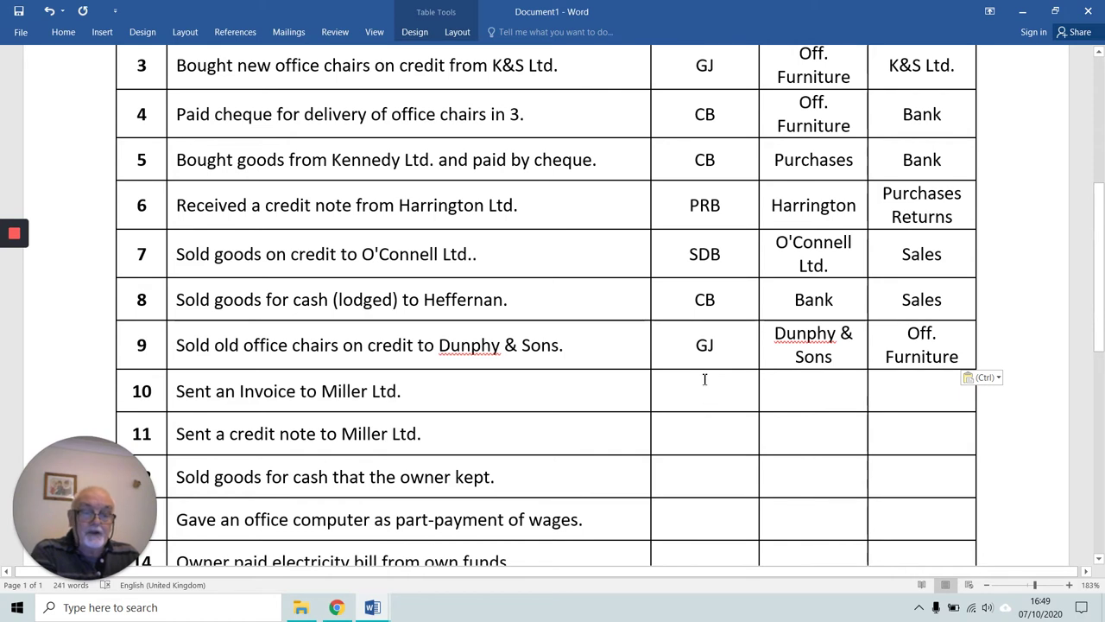
pyautogui.rightClick(820, 339)
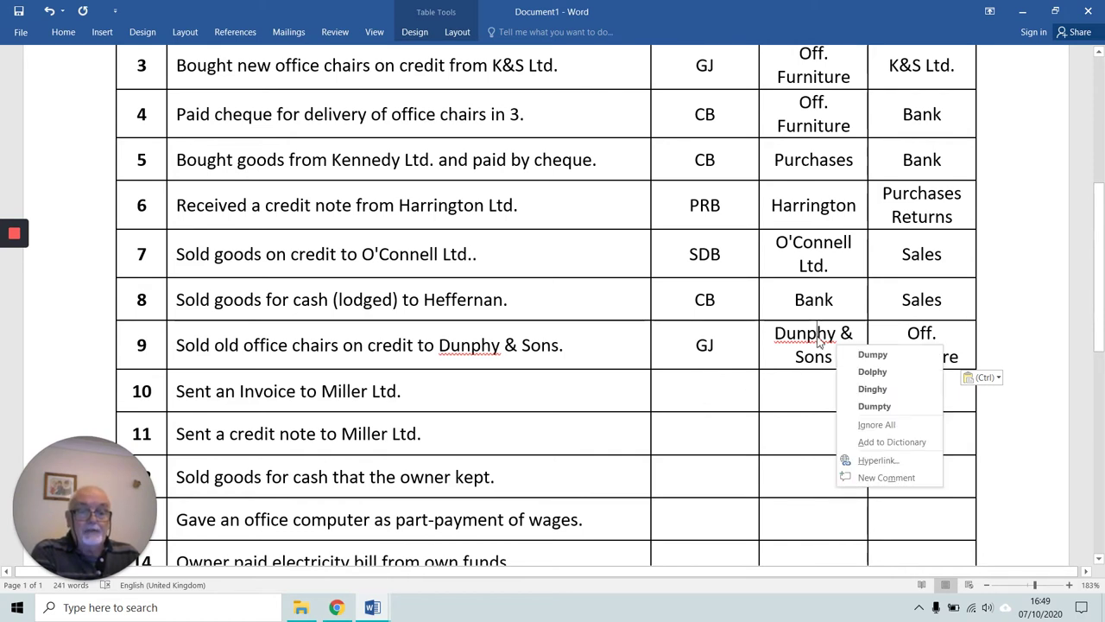
pyautogui.click(891, 442)
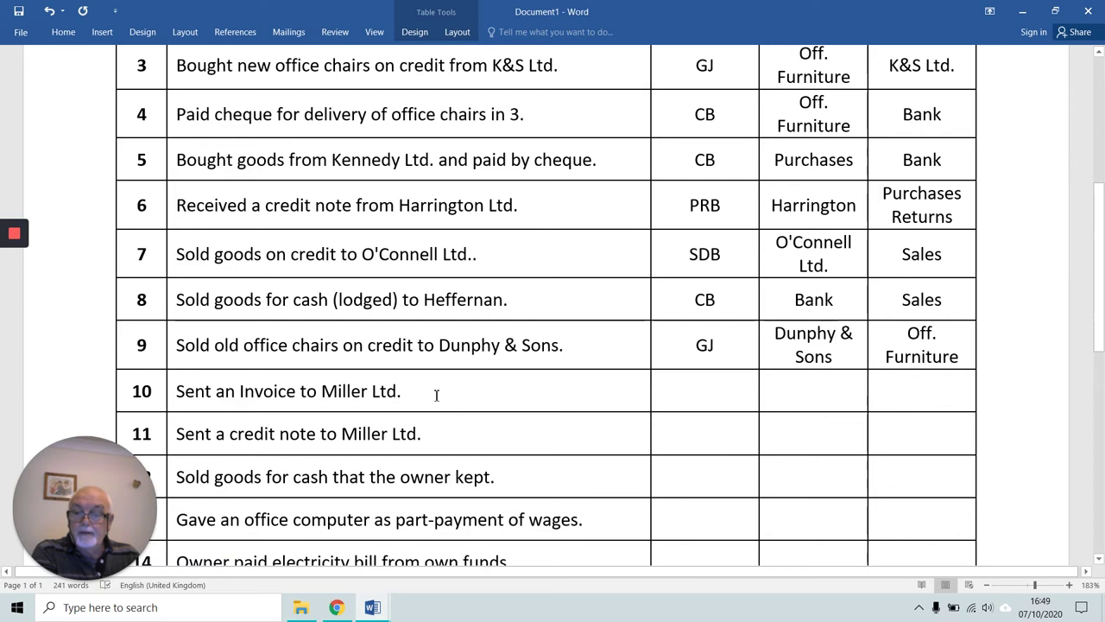
# Fill row 10 with SDB, Miller Ltd. copied from the description, and Sales.
pyautogui.click(705, 393)
pyautogui.write('S')
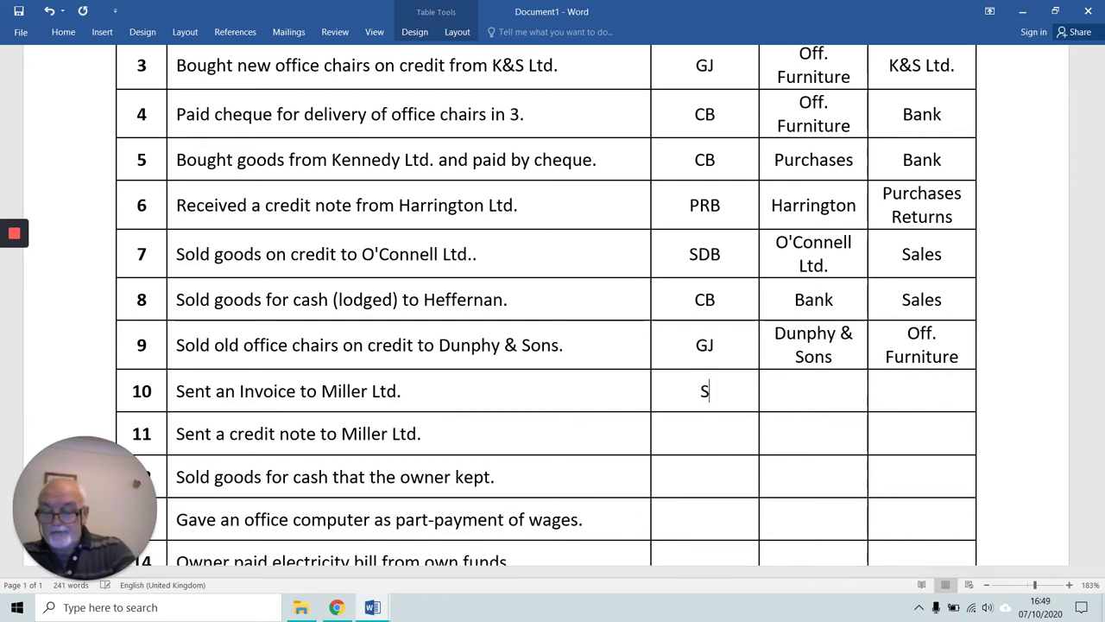
pyautogui.write('DB')
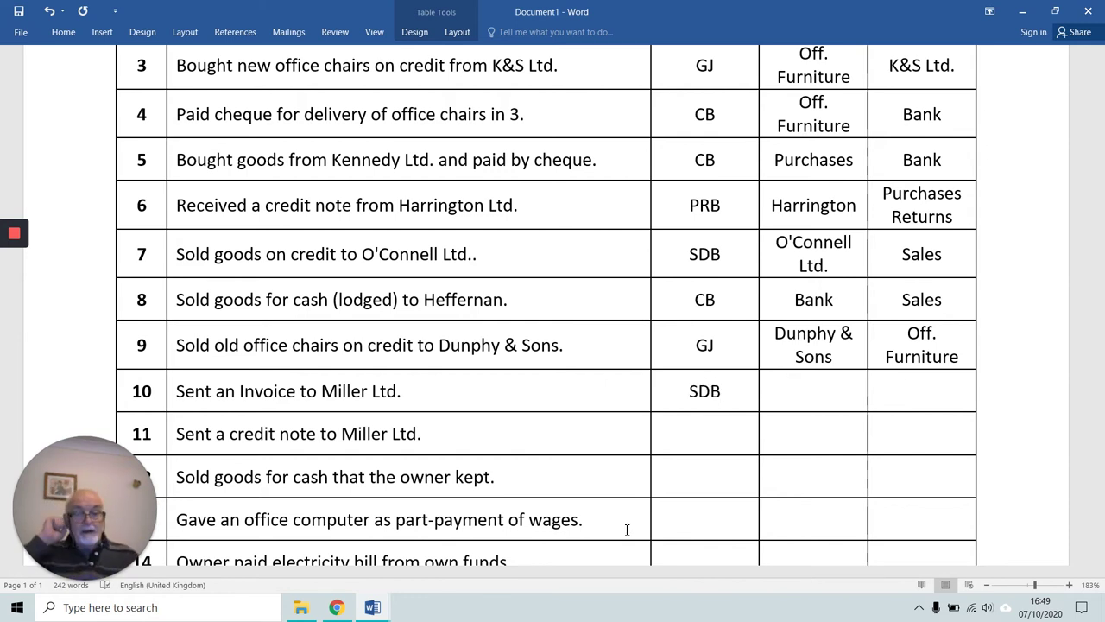
pyautogui.click(802, 389)
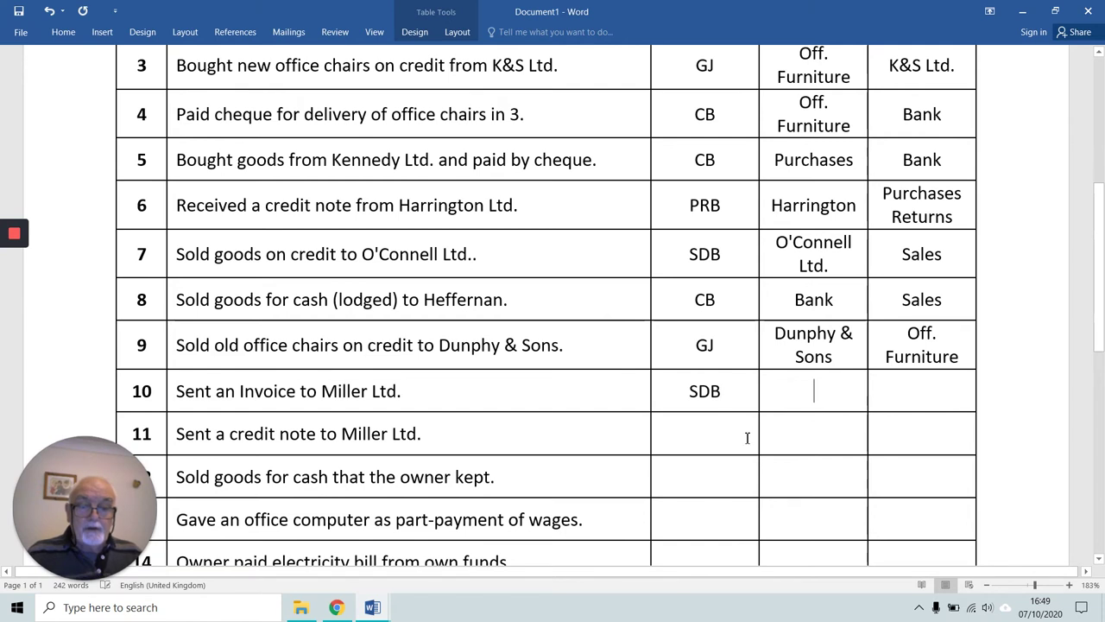
pyautogui.moveTo(407, 390); pyautogui.dragTo(322, 391)
pyautogui.hotkey('ctrl', 'c')
pyautogui.click(824, 393)
pyautogui.hotkey('ctrl', 'v')
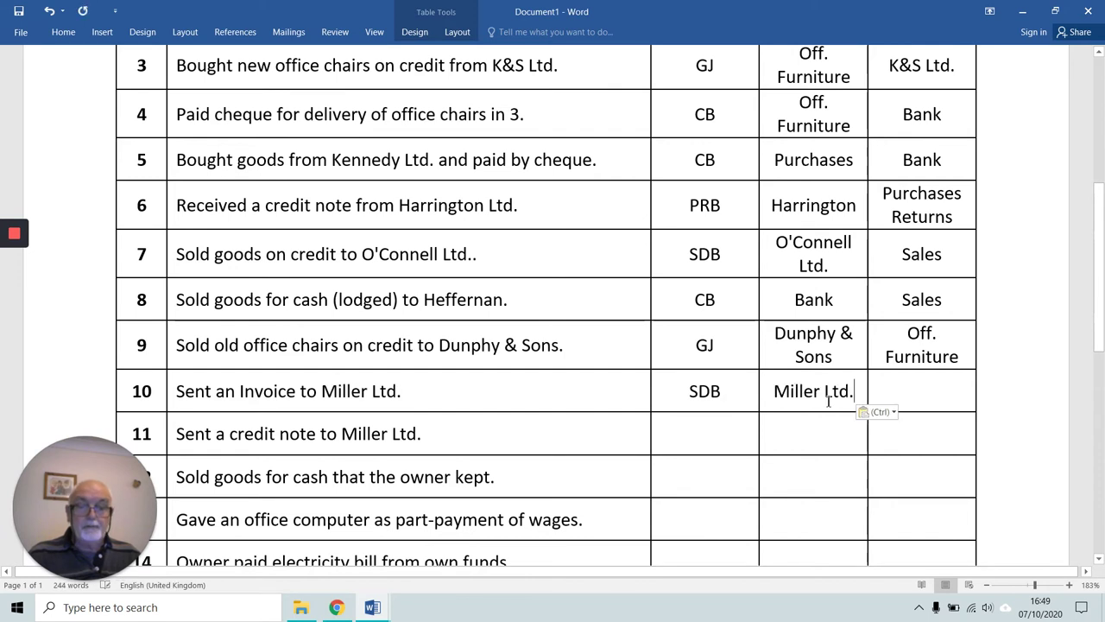
pyautogui.click(920, 394)
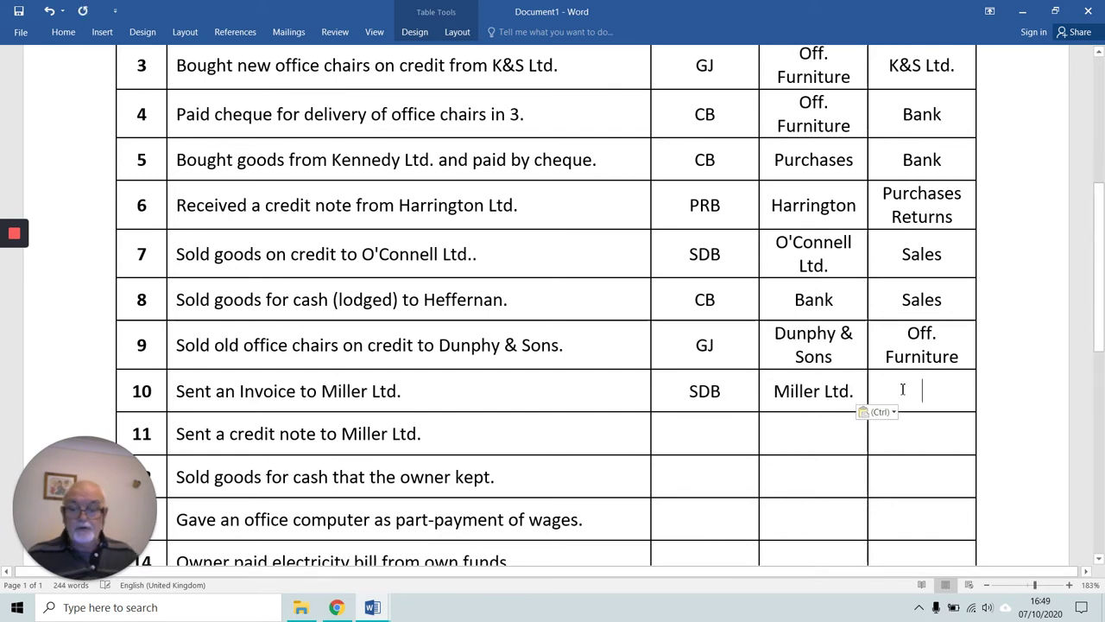
pyautogui.write('Sales')
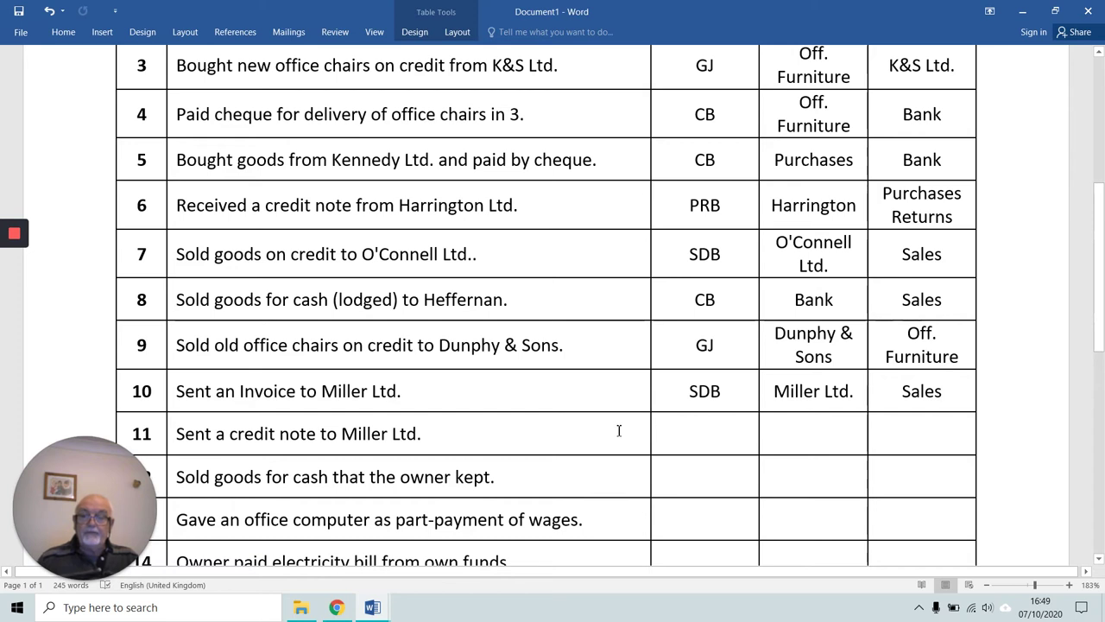
pyautogui.scroll(-3, 619, 430)
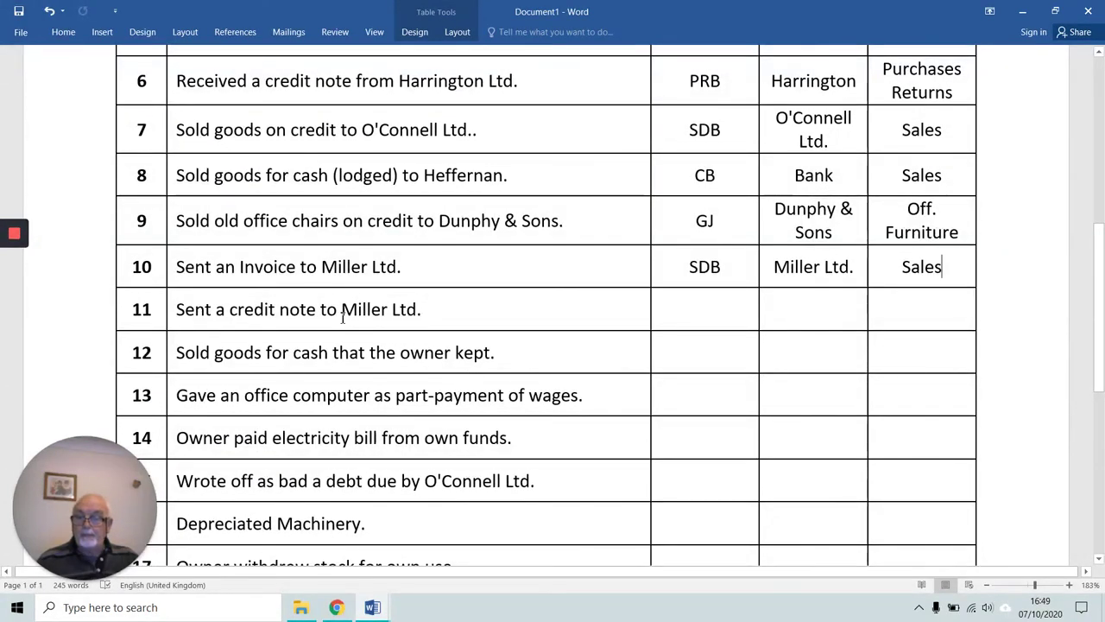
# Fill row 11 with book SRB, debit Sales returns and credit Miller Ltd. pasted from row 10.
pyautogui.click(707, 325)
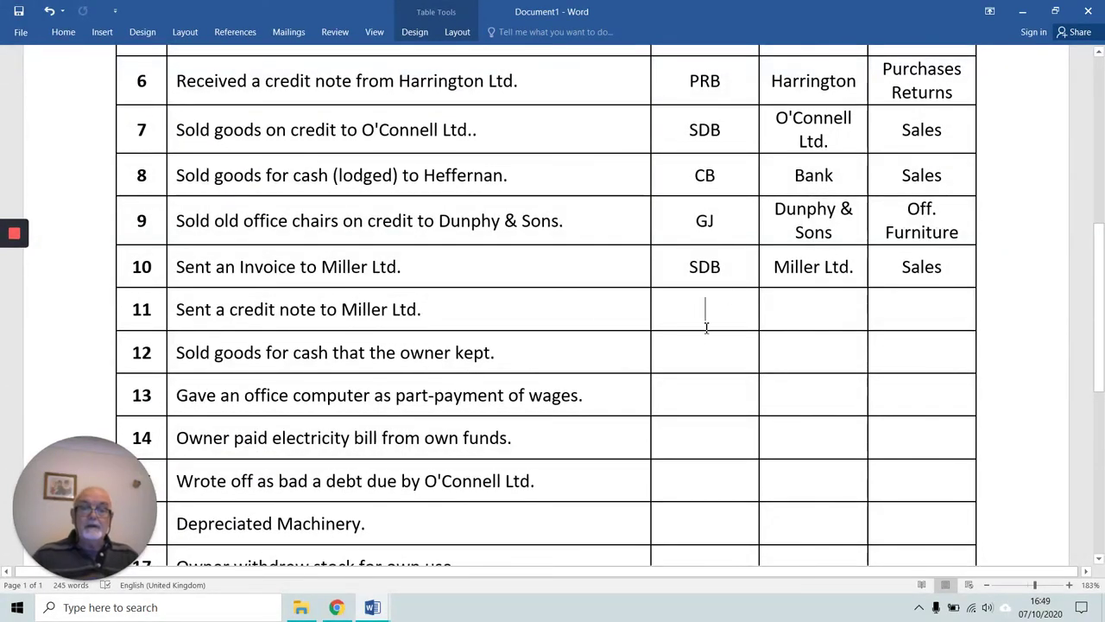
pyautogui.write('SRB')
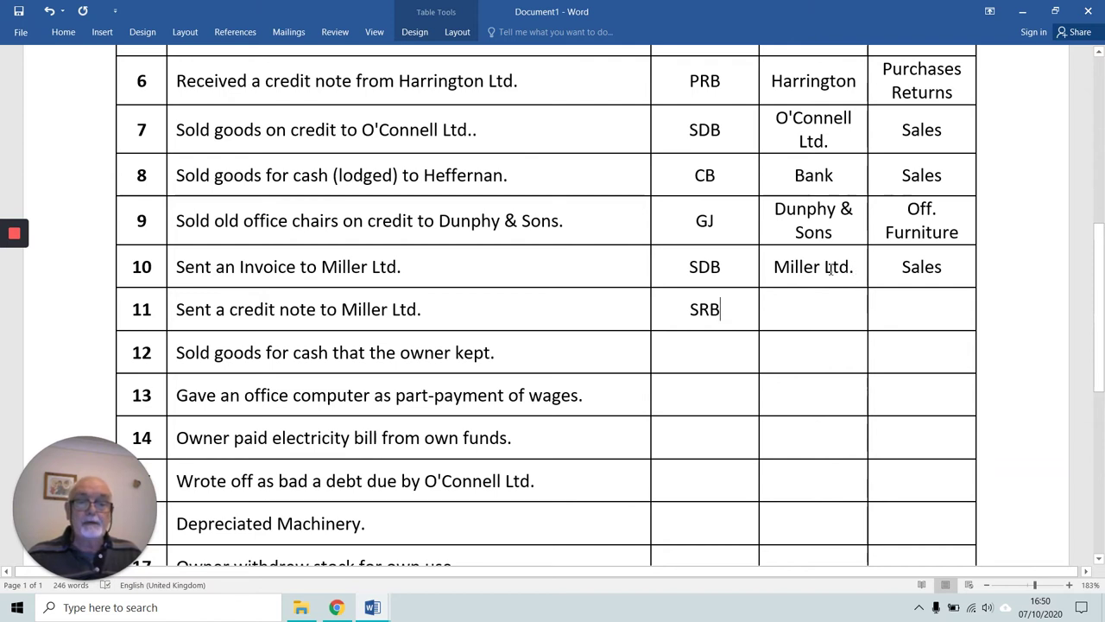
pyautogui.moveTo(856, 269); pyautogui.dragTo(774, 269)
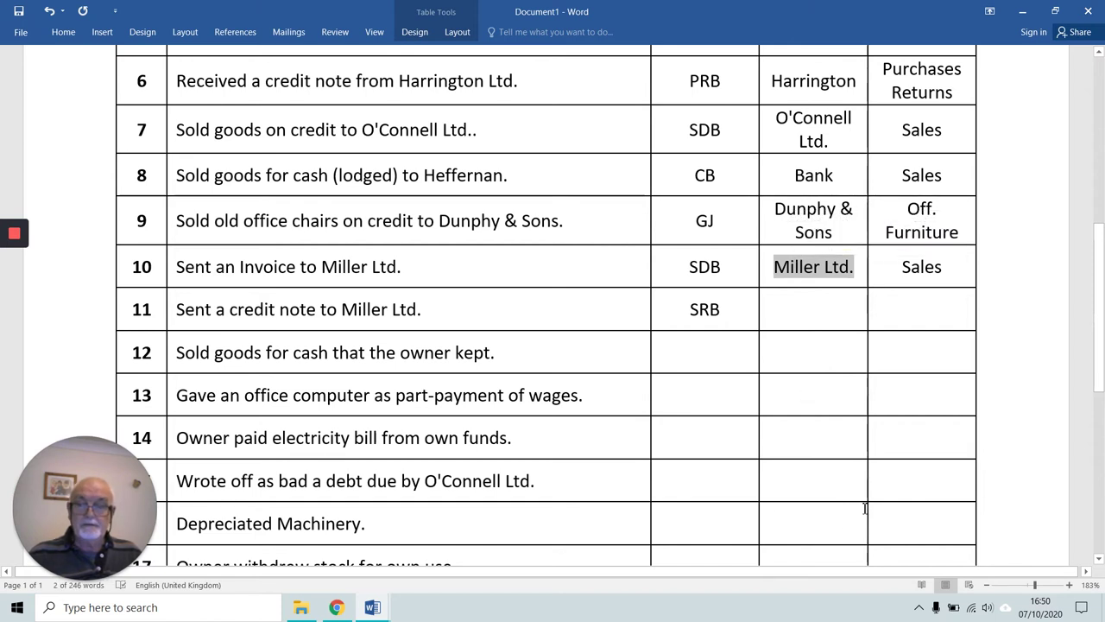
pyautogui.click(918, 316)
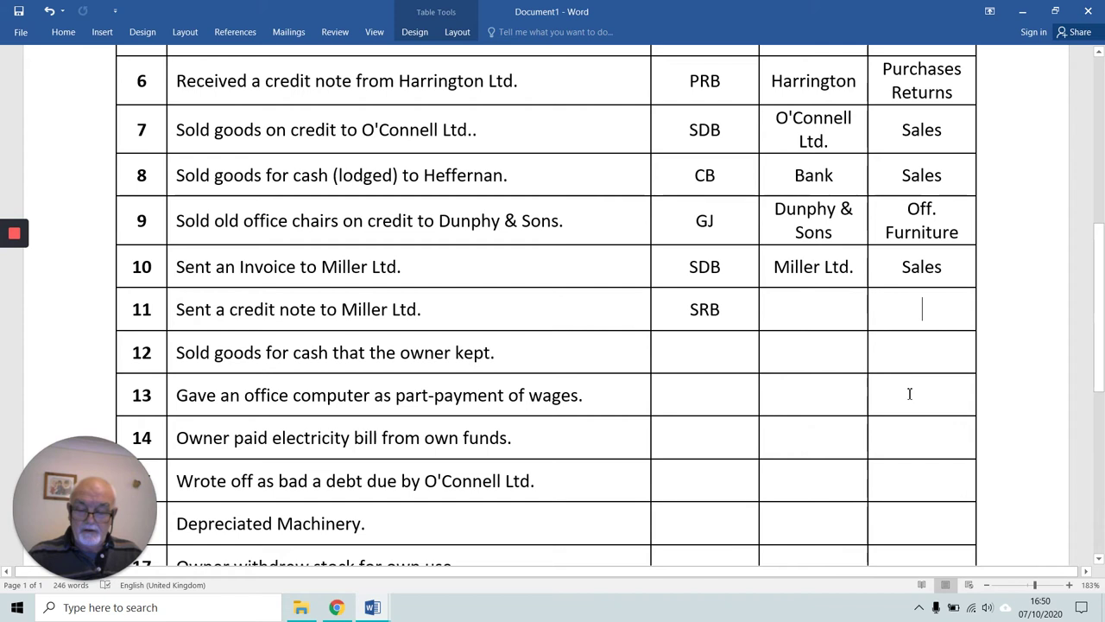
pyautogui.hotkey('ctrl', 'v')
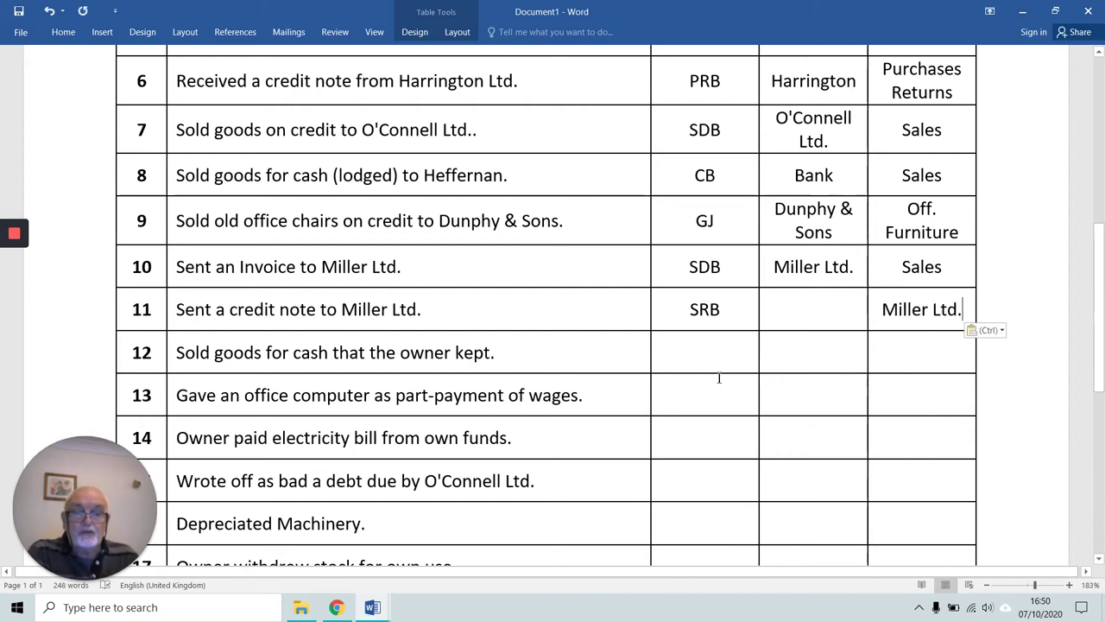
pyautogui.click(798, 321)
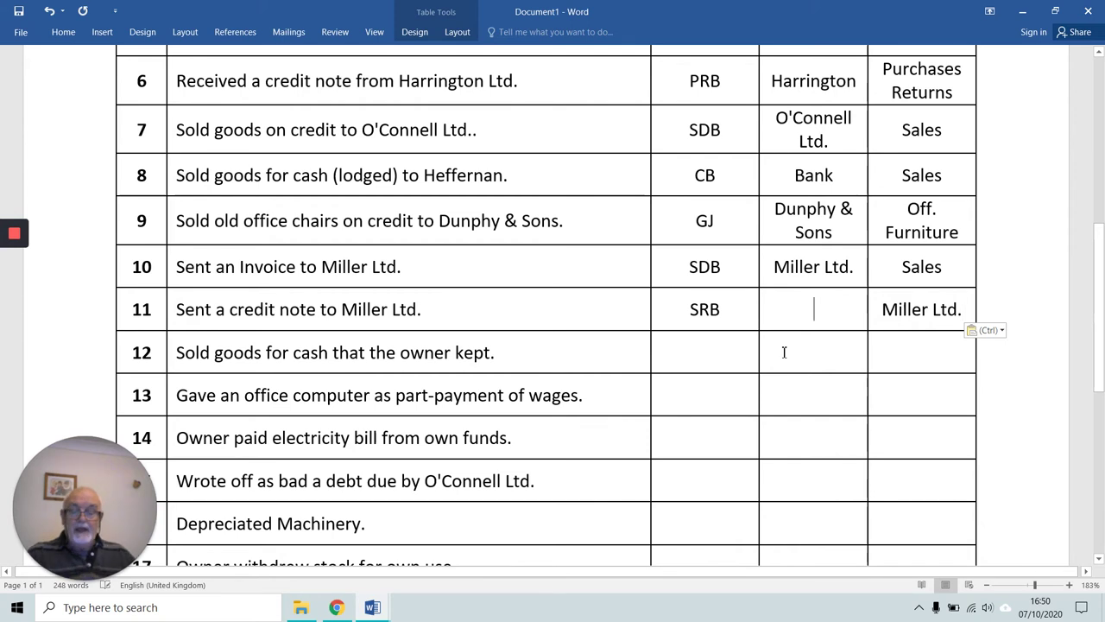
pyautogui.write('Sales')
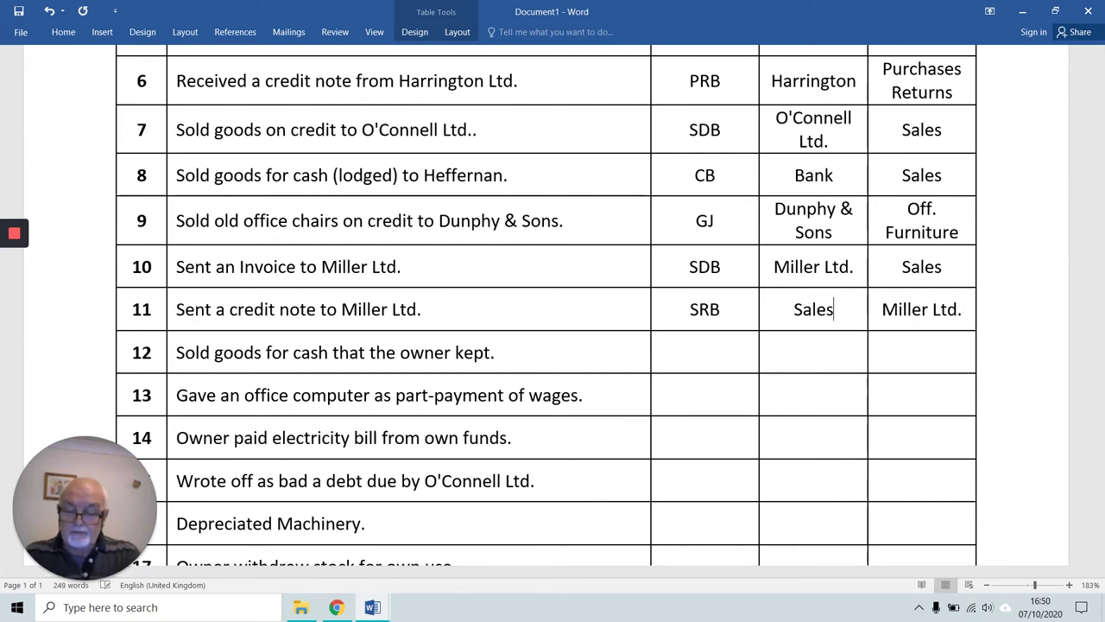
pyautogui.write(' returns')
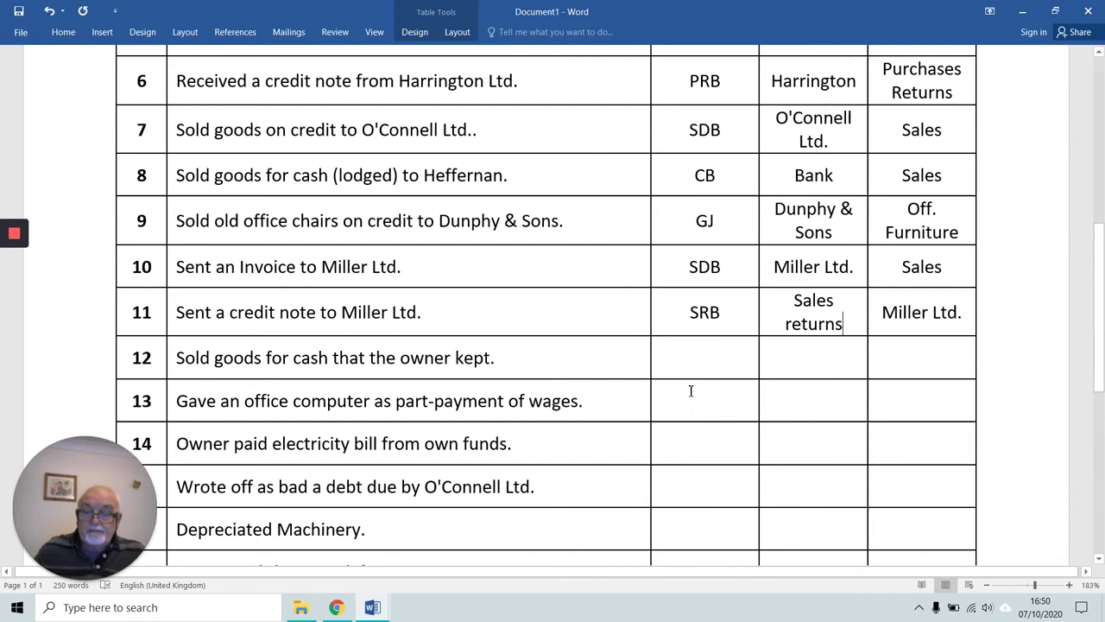
pyautogui.click(705, 361)
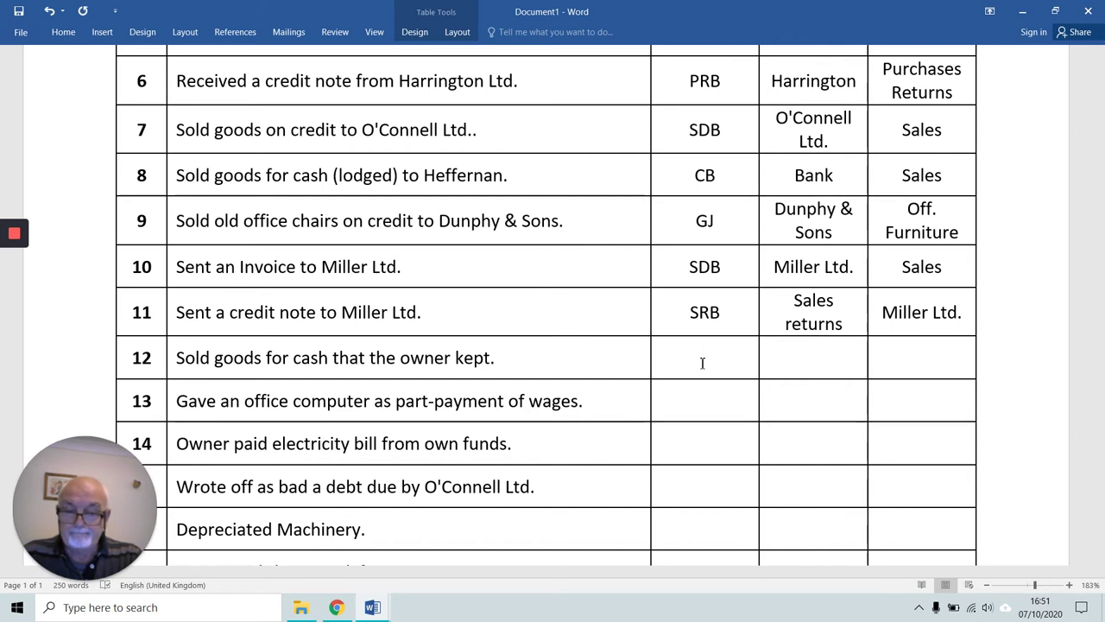
# Enter GJ as row 12's book, Drawings as its debit and Sales as its credit.
pyautogui.write('GJ')
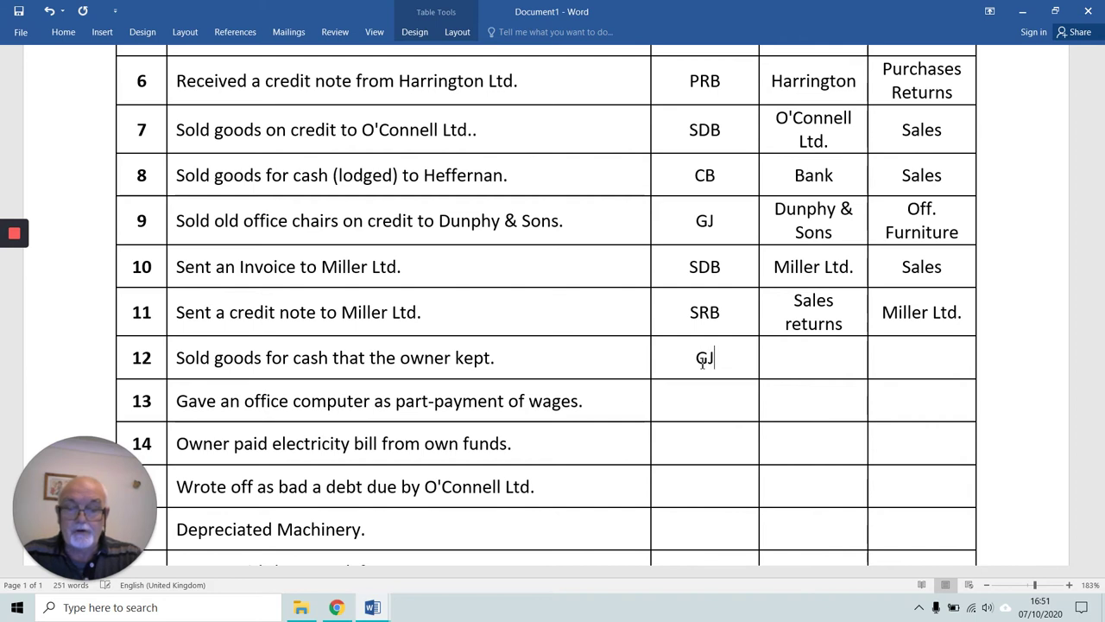
pyautogui.click(821, 361)
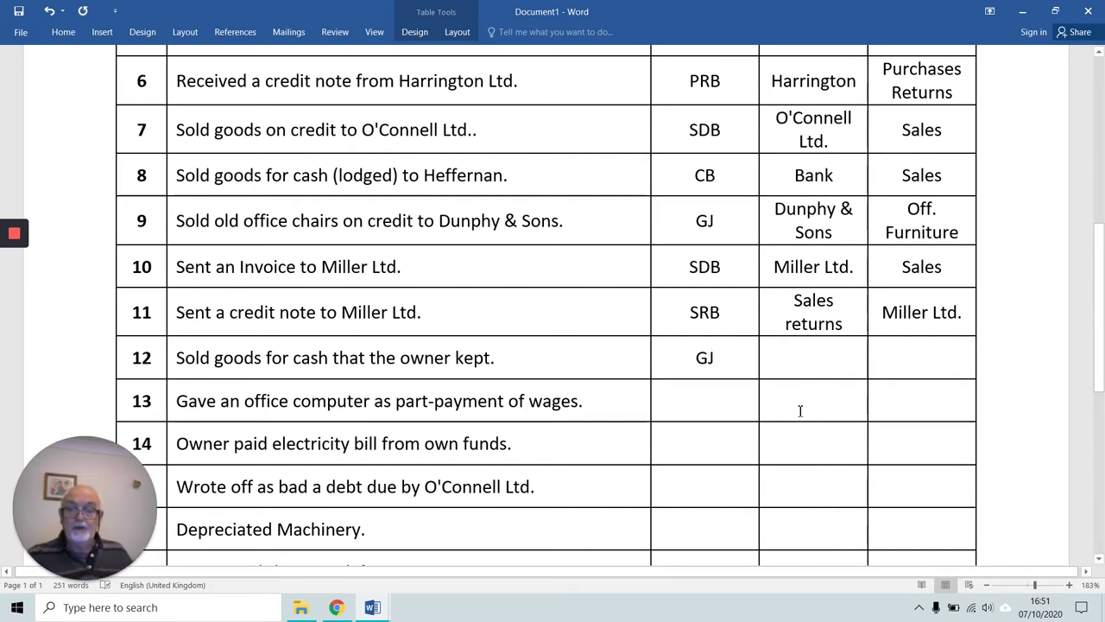
pyautogui.write('Drawings')
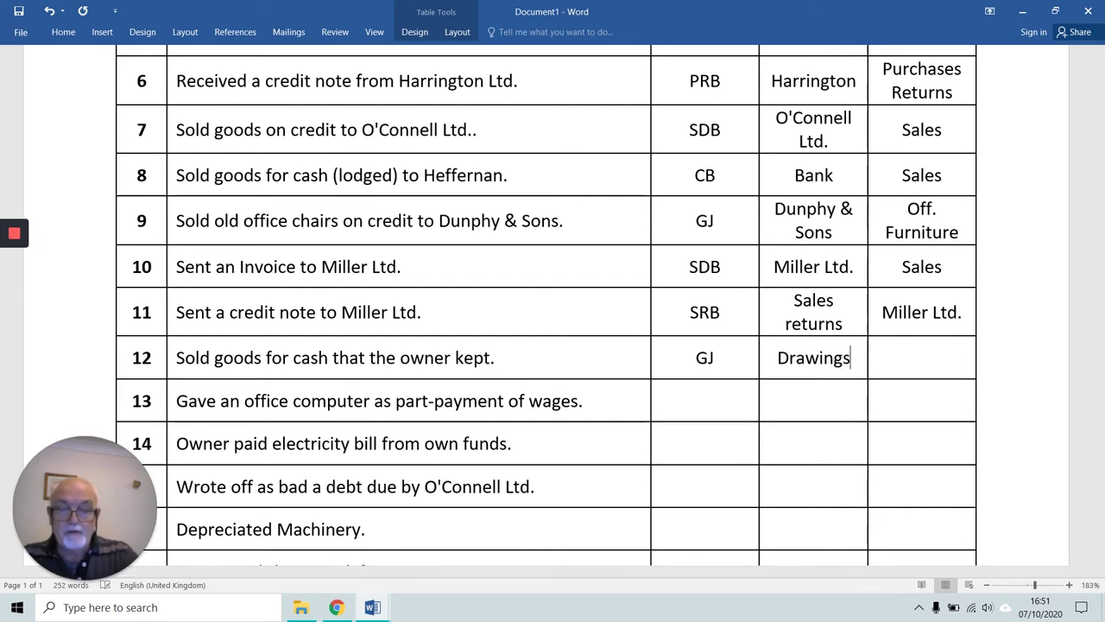
pyautogui.click(922, 363)
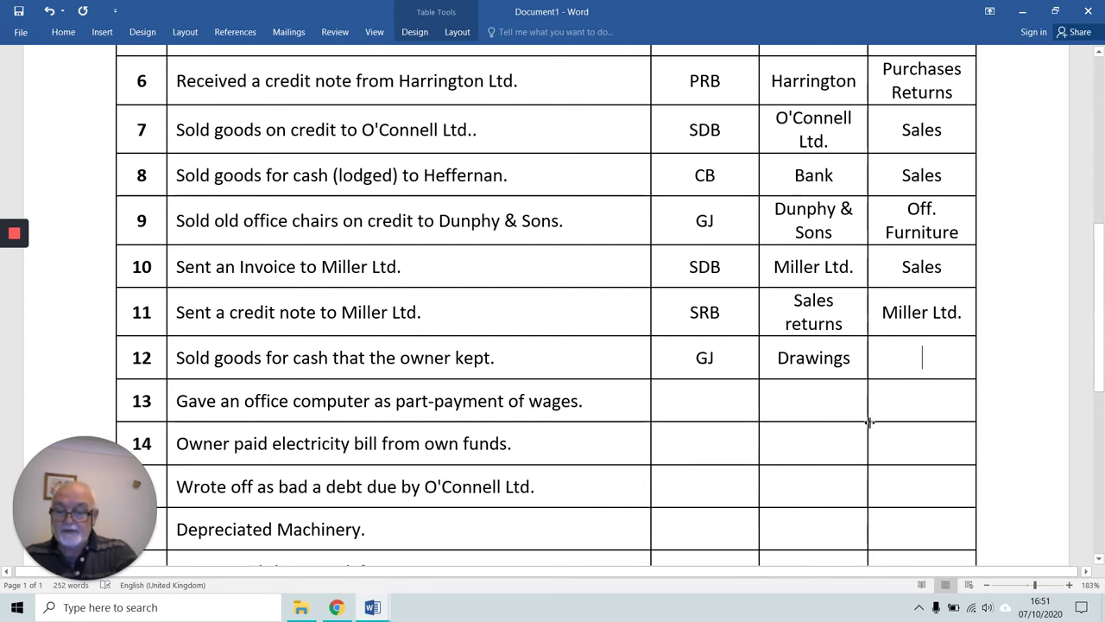
pyautogui.write('Sales')
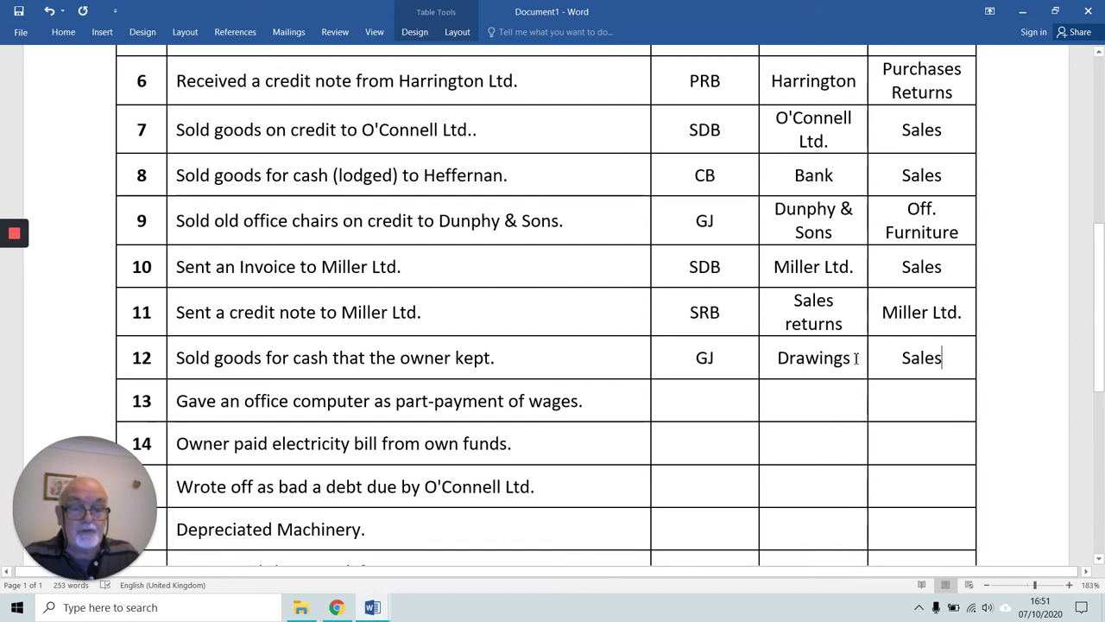
pyautogui.click(944, 361)
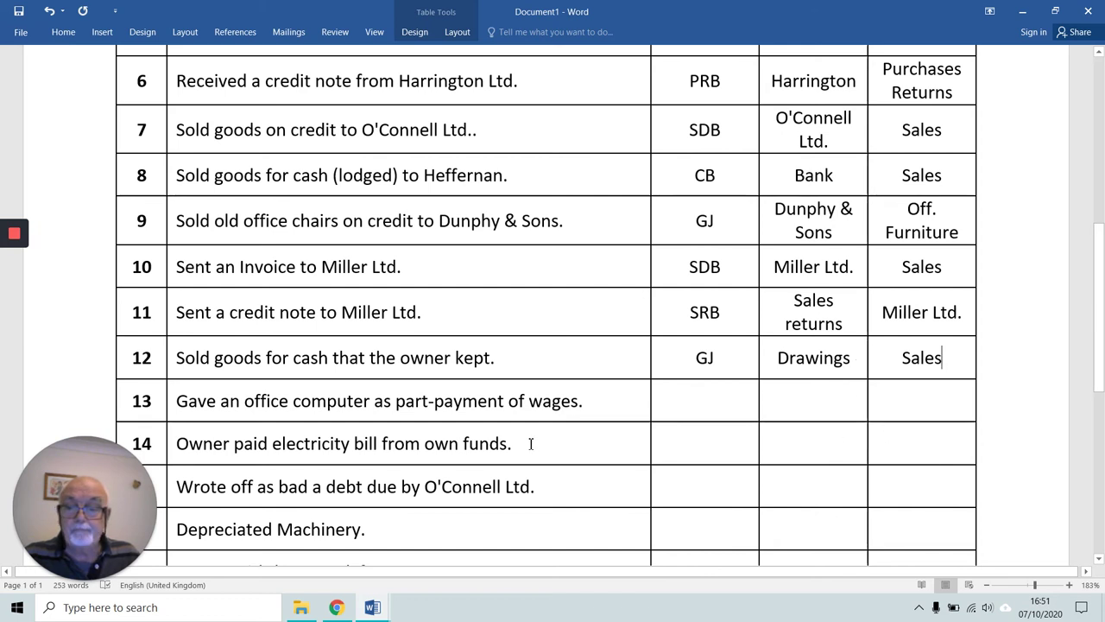
pyautogui.scroll(-5, 490, 367)
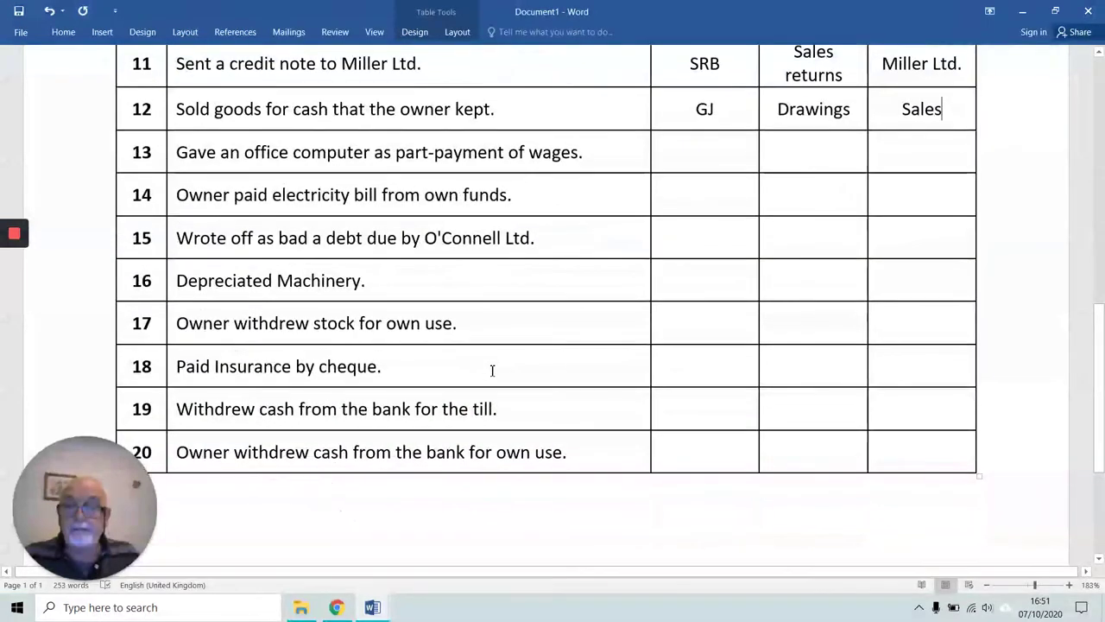
# Enter GJ as row 13's book, Computer as its credit and Wages as its debit.
pyautogui.click(718, 153)
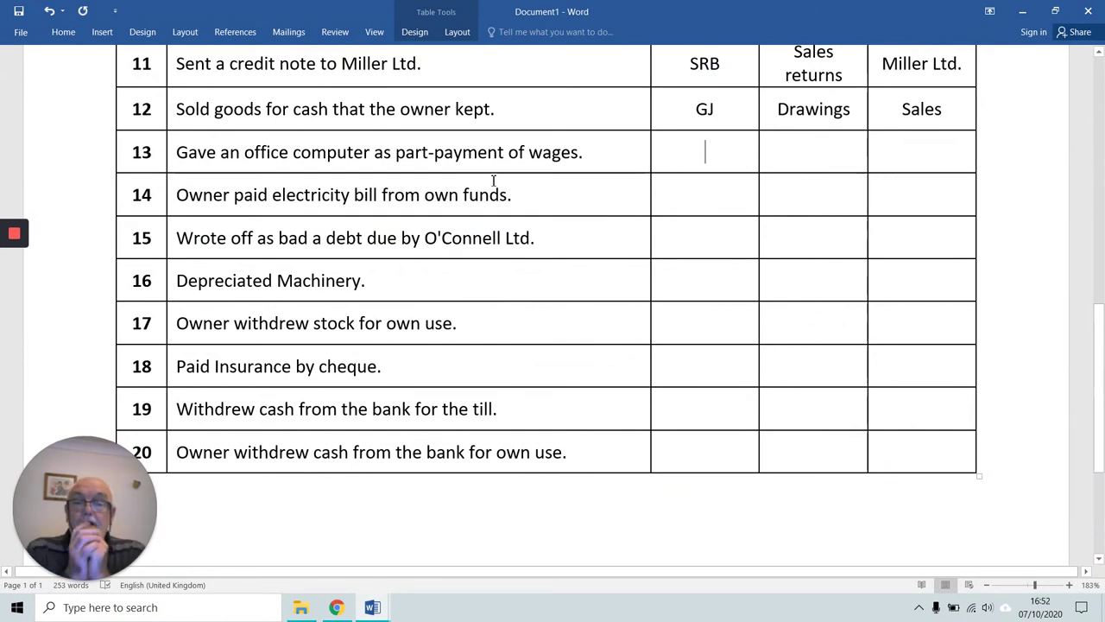
pyautogui.write('GJ')
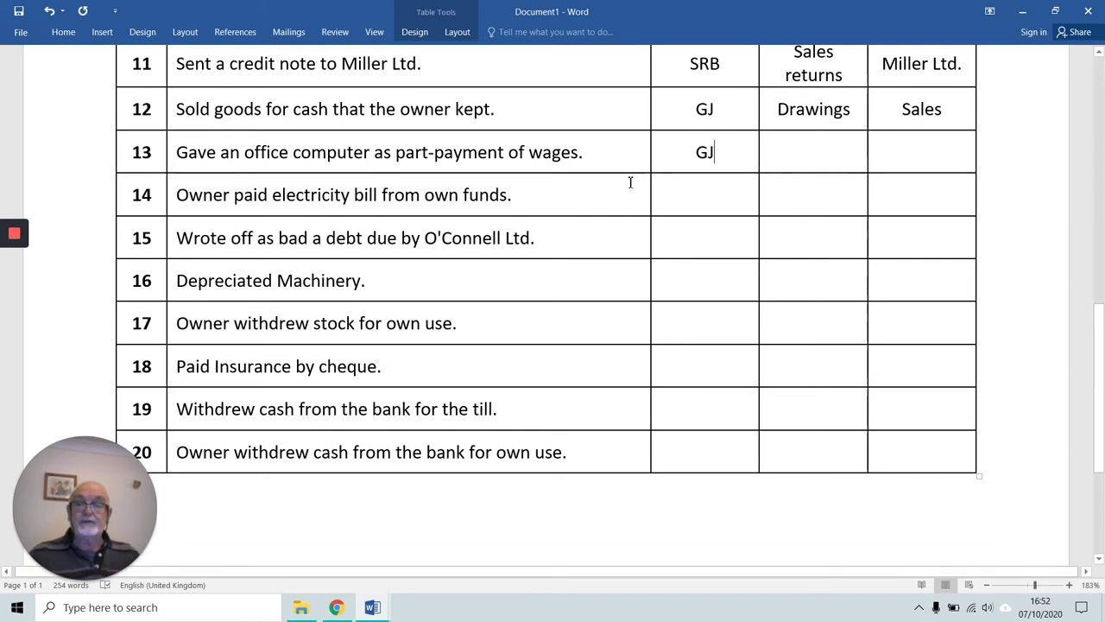
pyautogui.click(921, 158)
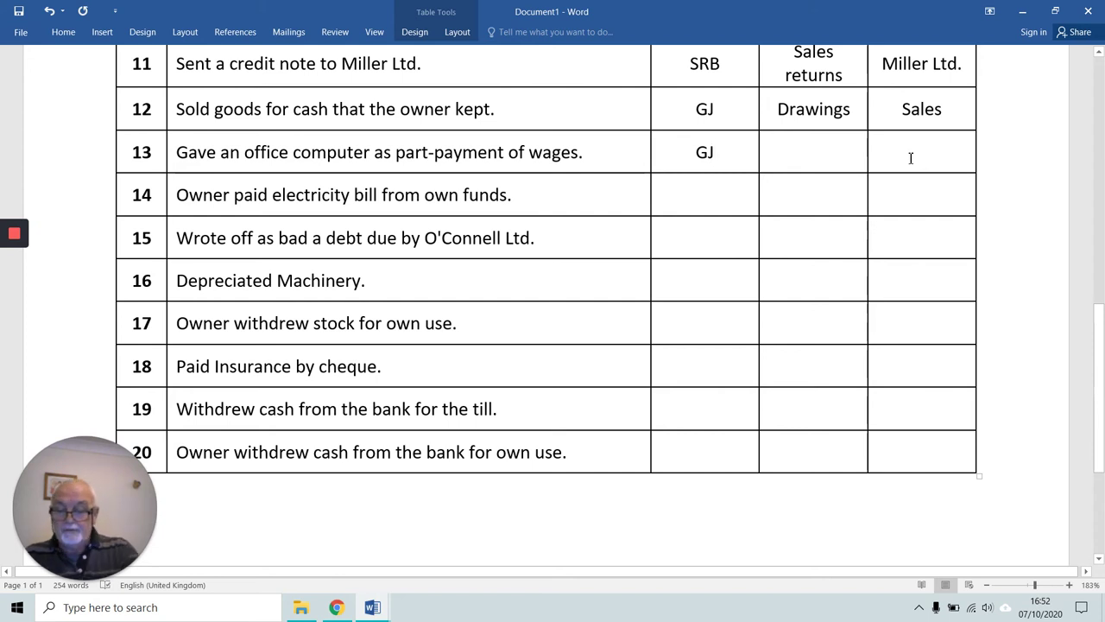
pyautogui.write('Computer')
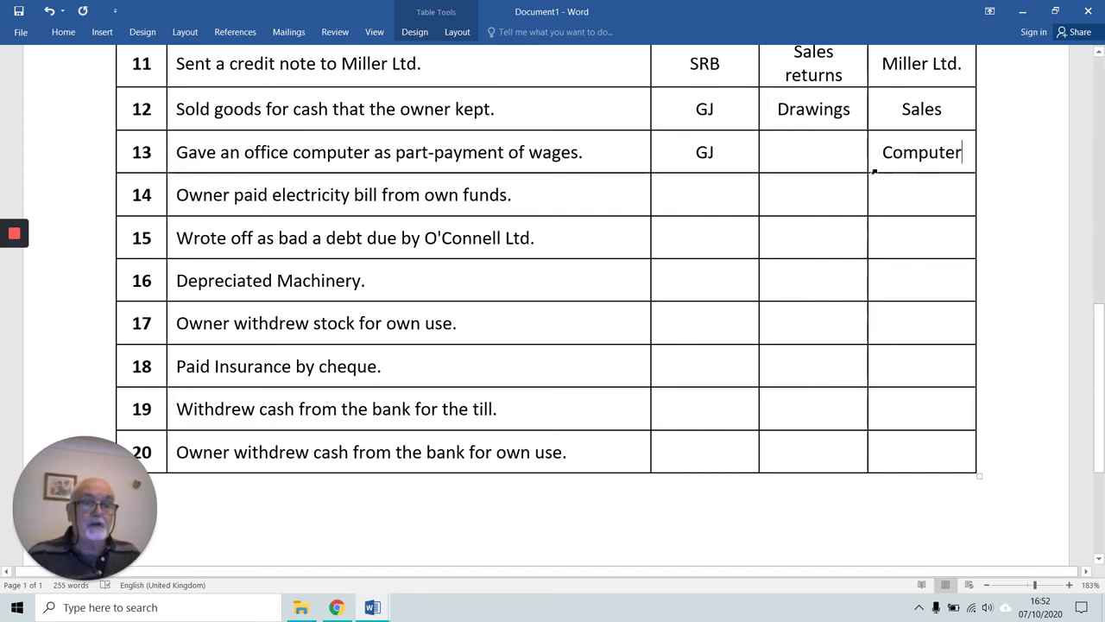
pyautogui.click(818, 158)
pyautogui.write('Wa')
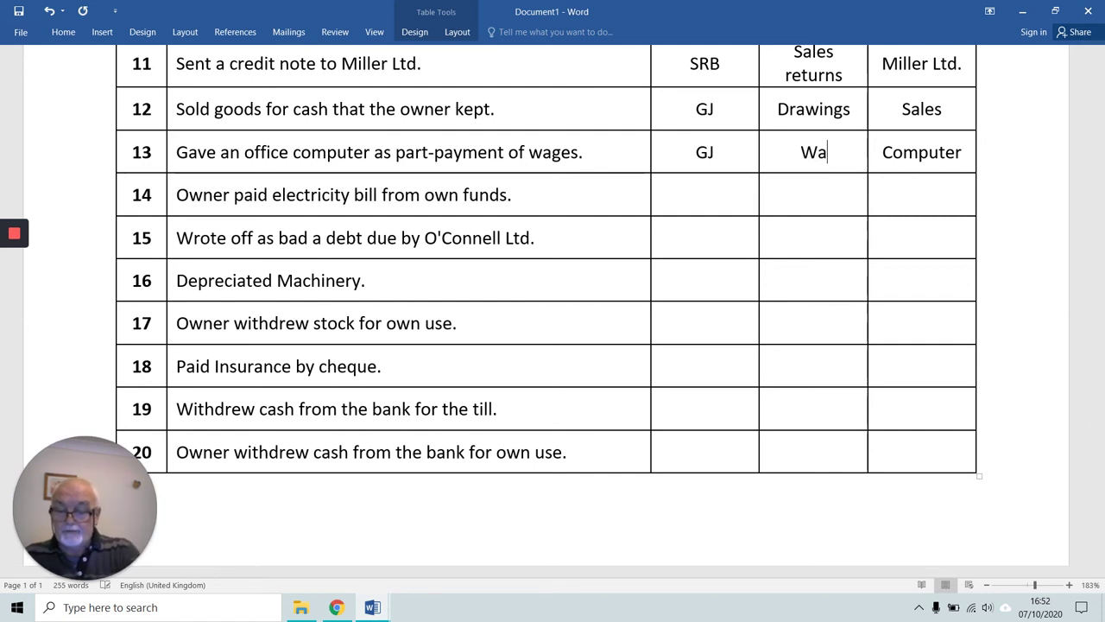
pyautogui.write('ges')
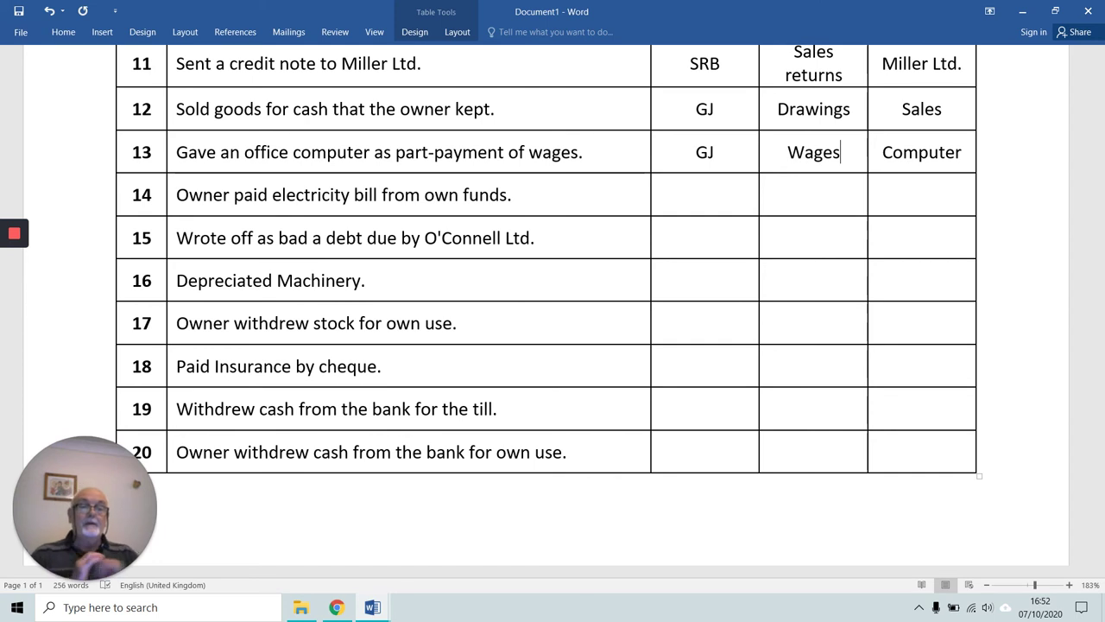
pyautogui.click(729, 197)
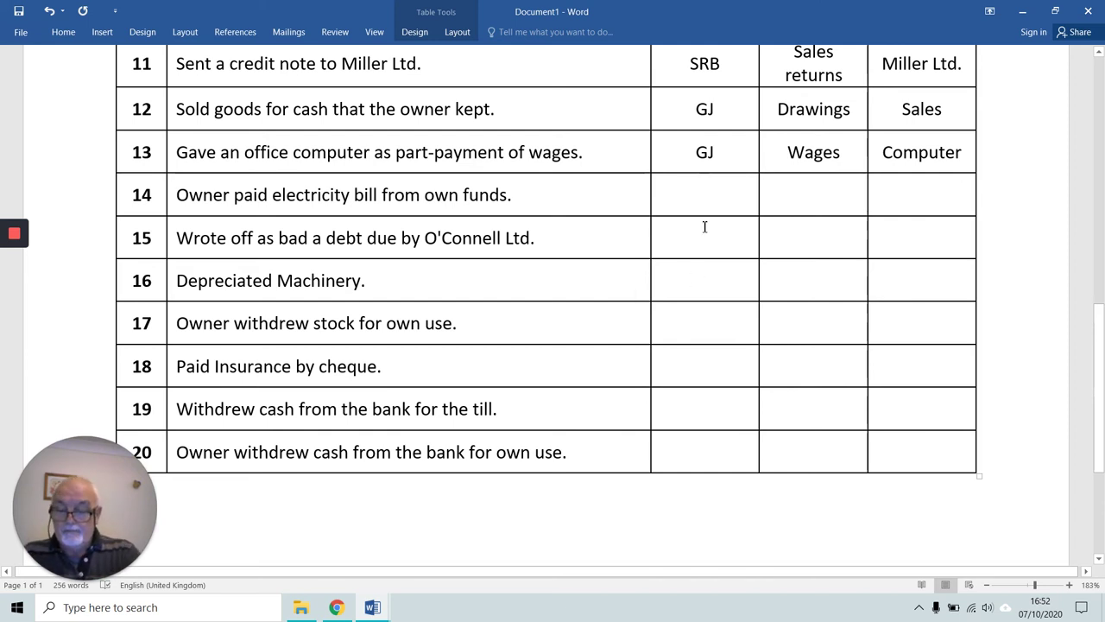
# Enter GJ, L&H debit and Capital credit in row 14, and GJ as row 15's book.
pyautogui.write('GJ')
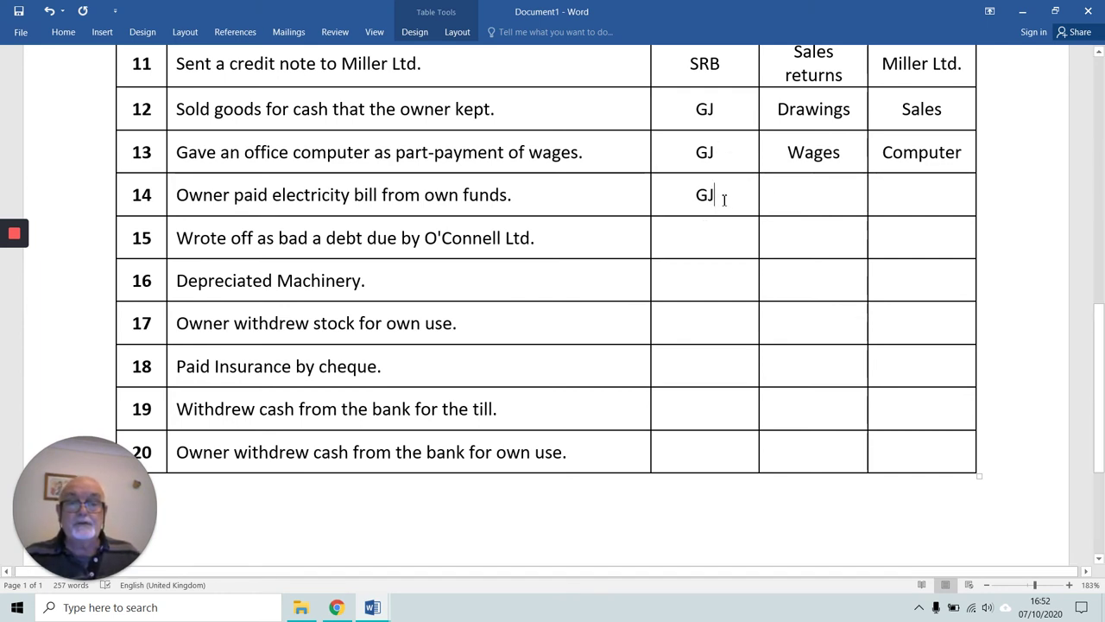
pyautogui.click(921, 208)
pyautogui.write('Capital')
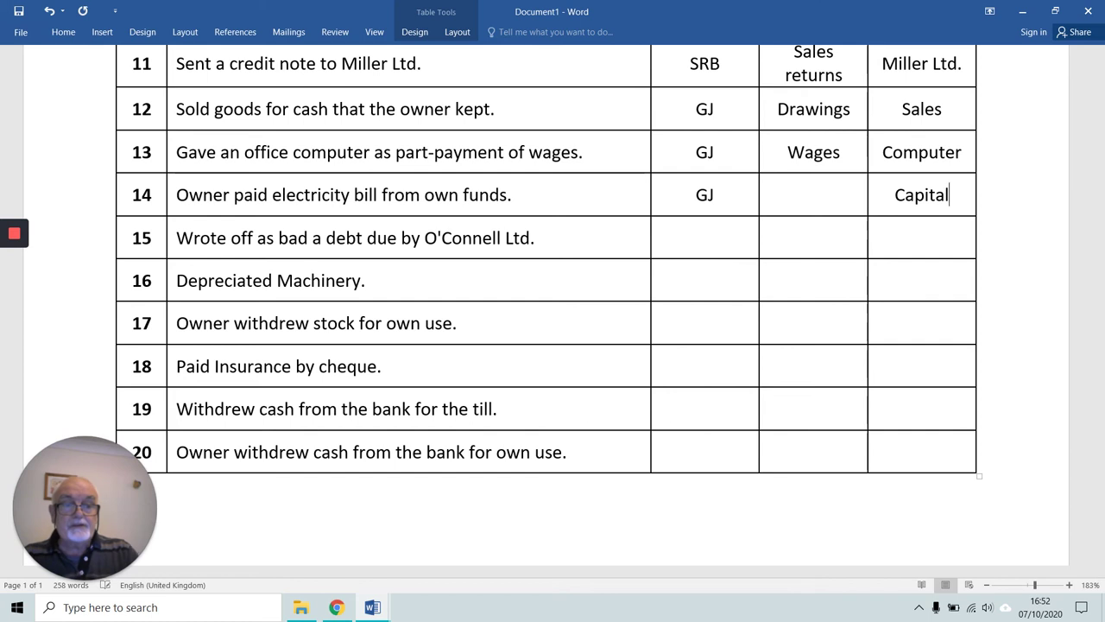
pyautogui.click(838, 195)
pyautogui.write('L')
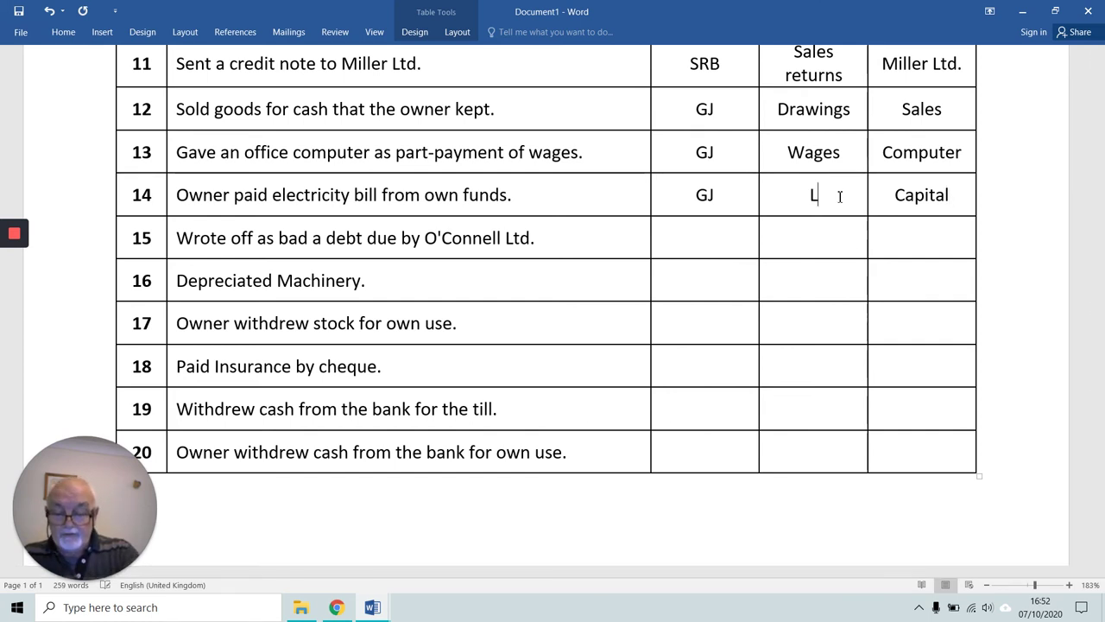
pyautogui.write('7H')
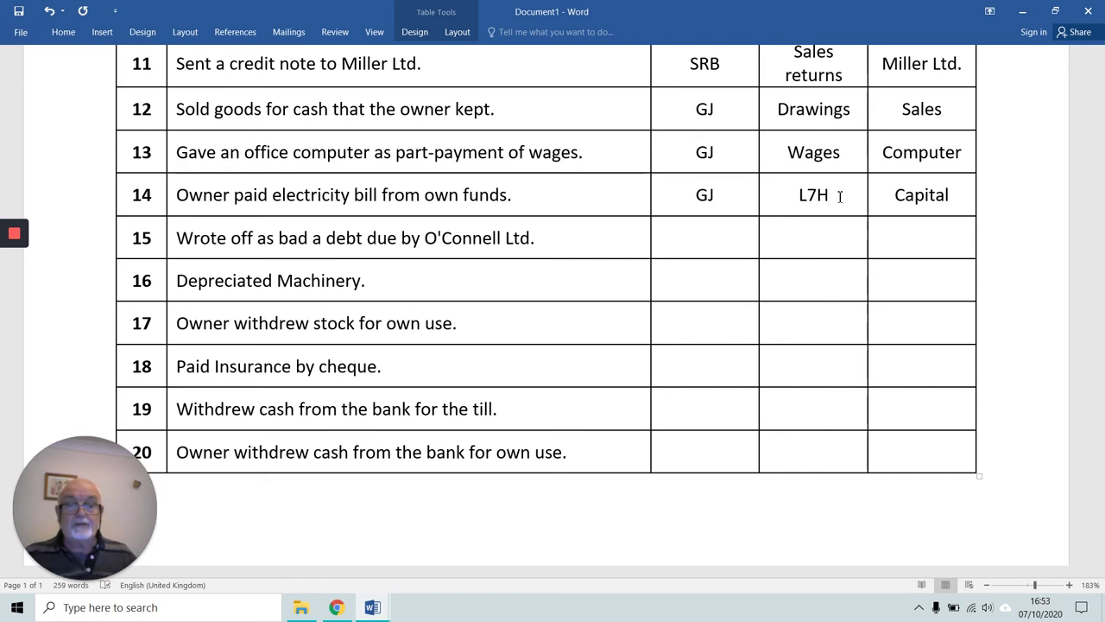
pyautogui.press('Left')
pyautogui.press('BackSpace')
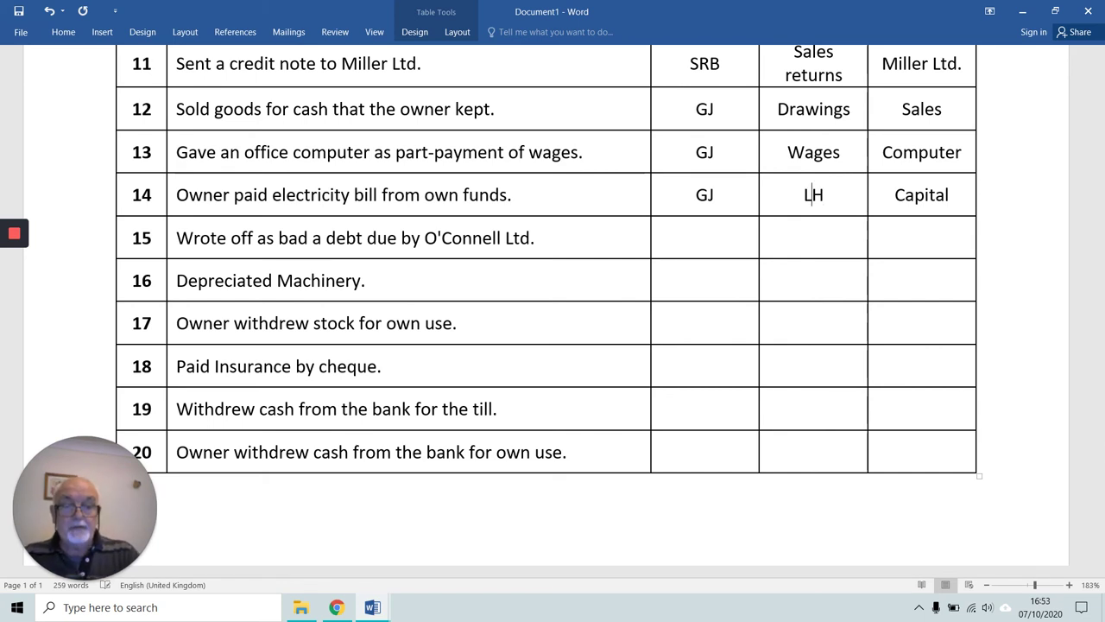
pyautogui.write('&')
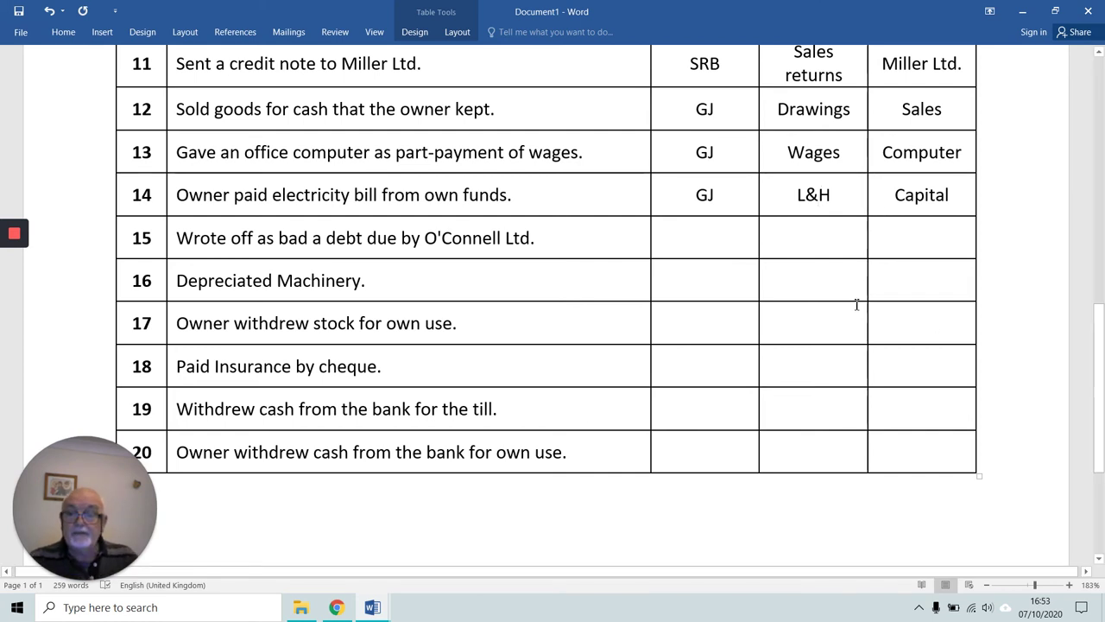
pyautogui.click(707, 243)
pyautogui.write('GJ')
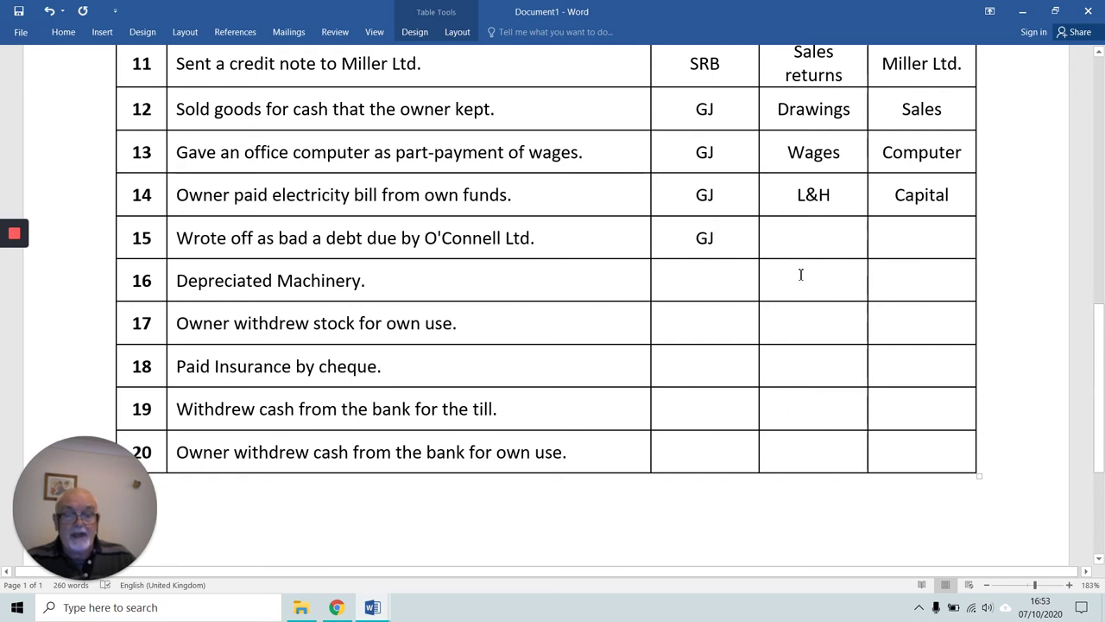
# Enter O'Connell as row 15's credit and Bad Debts as its debit.
pyautogui.click(898, 237)
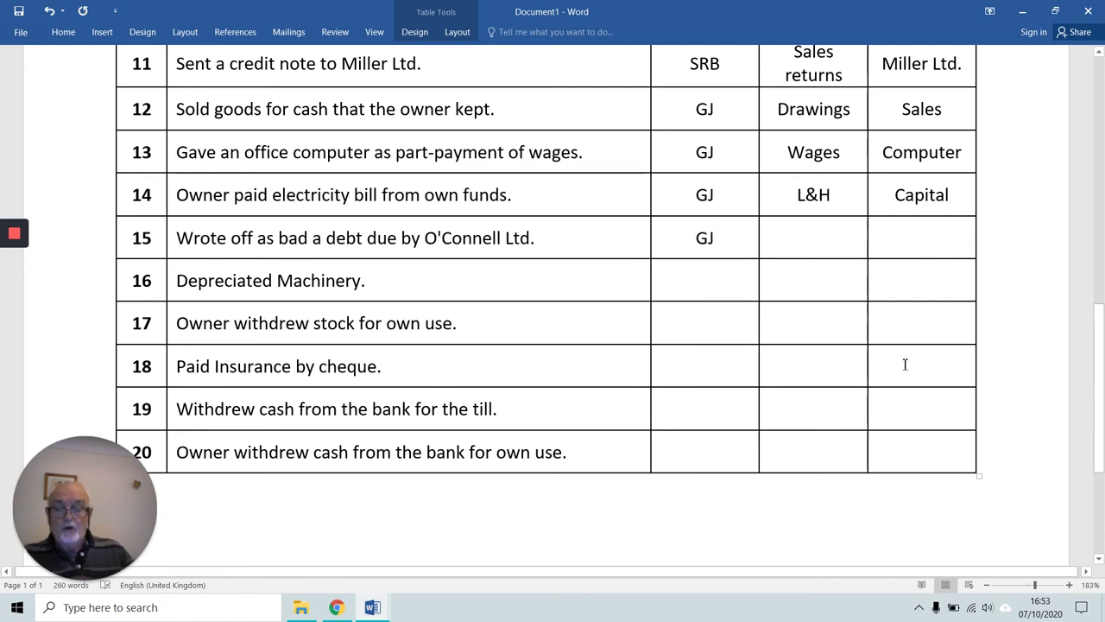
pyautogui.write("O'Co")
pyautogui.write('nnell')
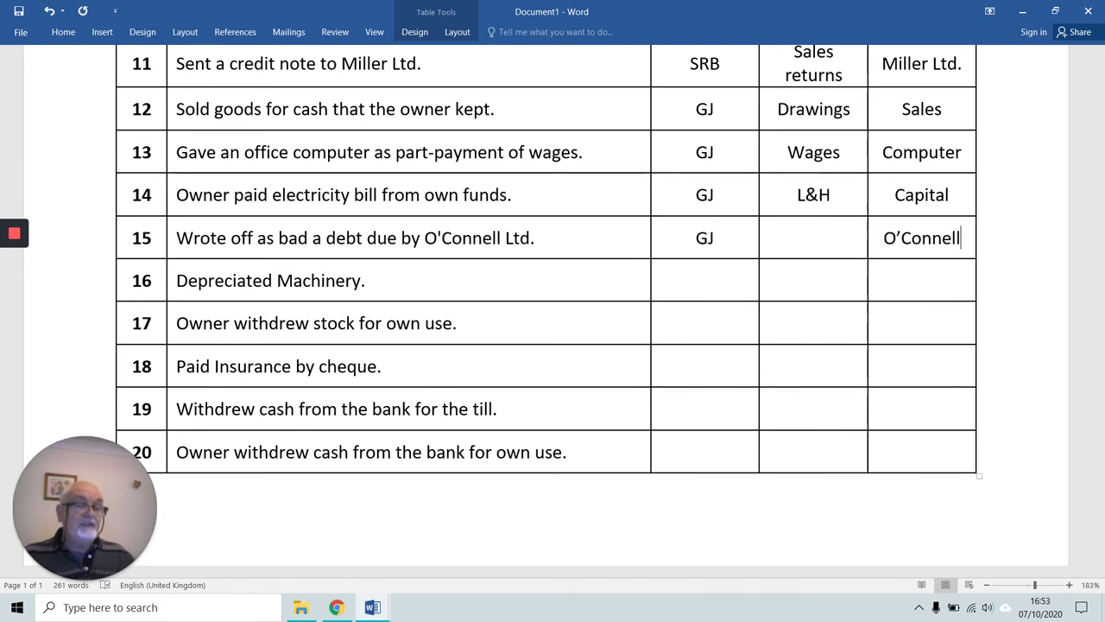
pyautogui.click(834, 243)
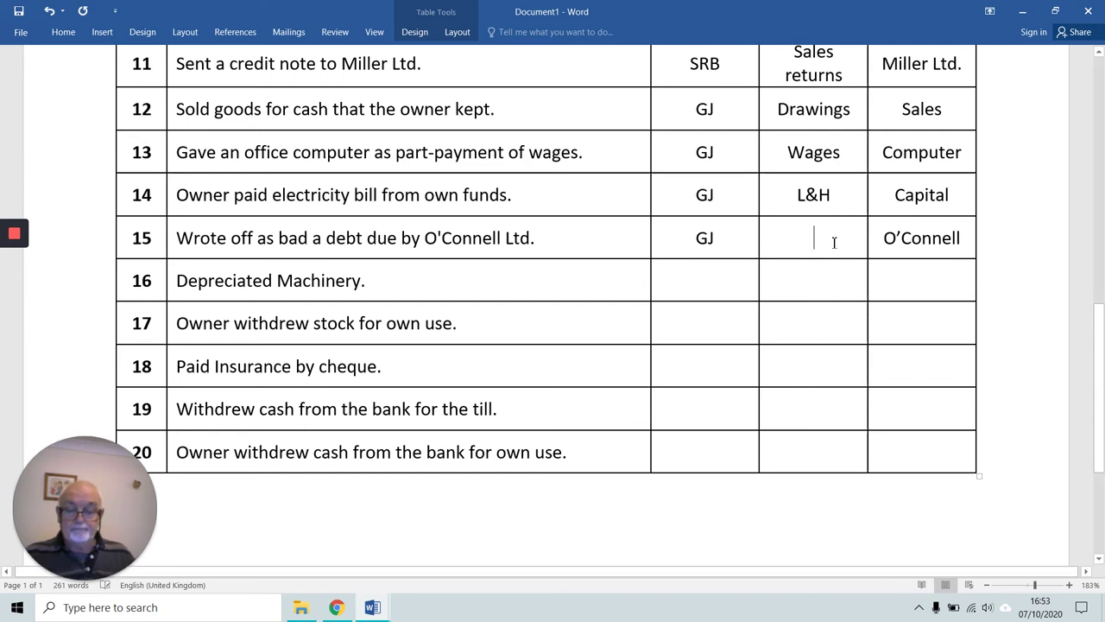
pyautogui.write('Bad Debts')
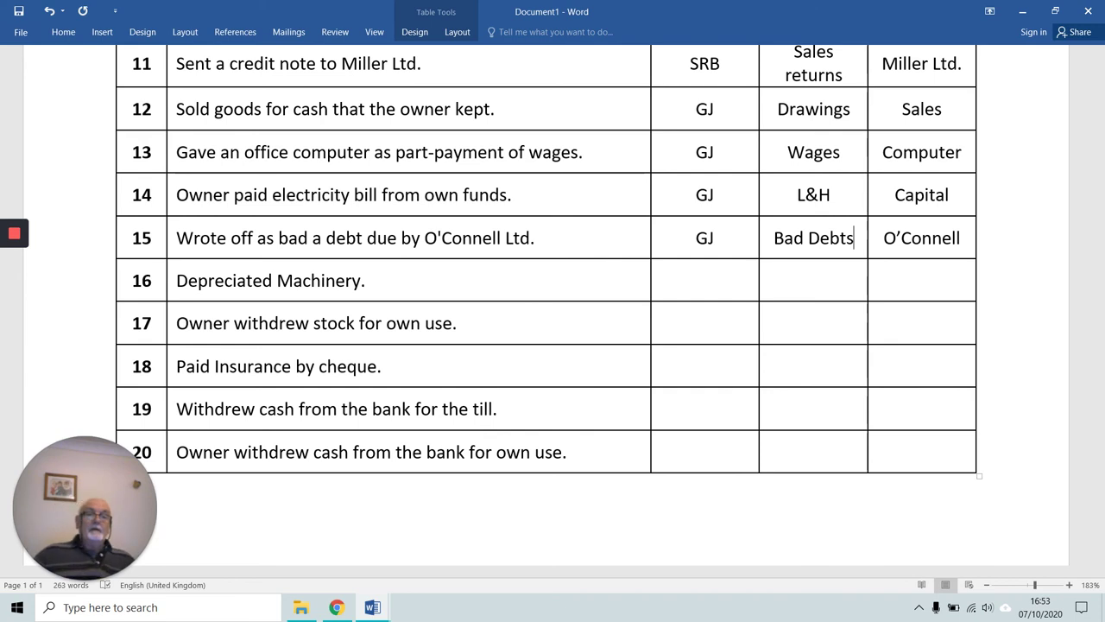
pyautogui.scroll(3, 794, 274)
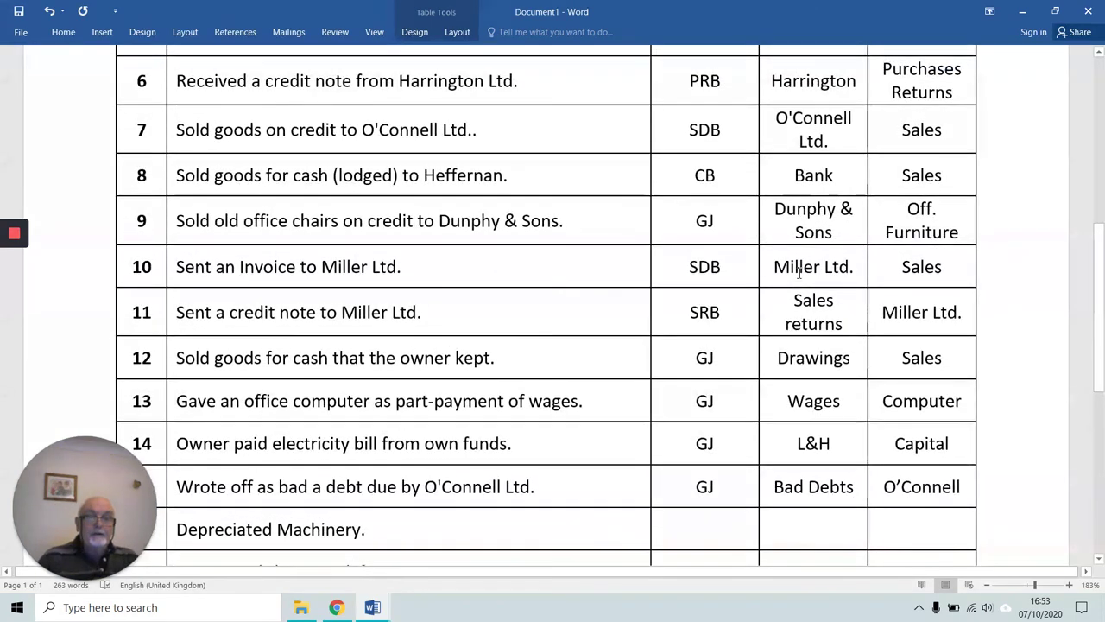
# Fill row 16 with book GJ, credit Machinery and debit Depreciation.
pyautogui.scroll(-2, 797, 268)
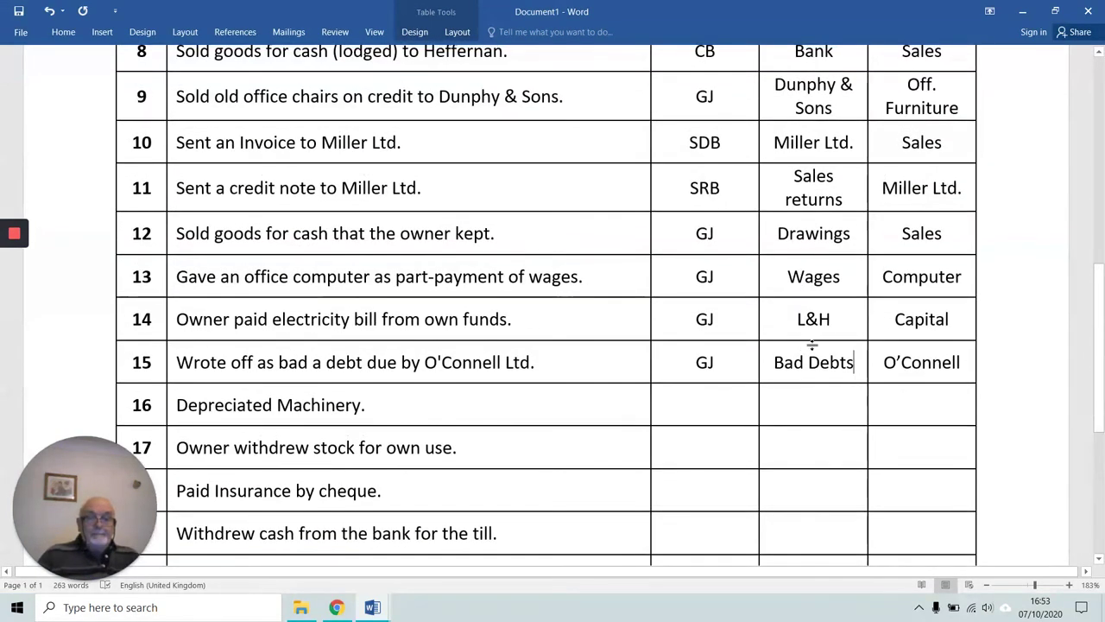
pyautogui.click(836, 276)
pyautogui.click(839, 320)
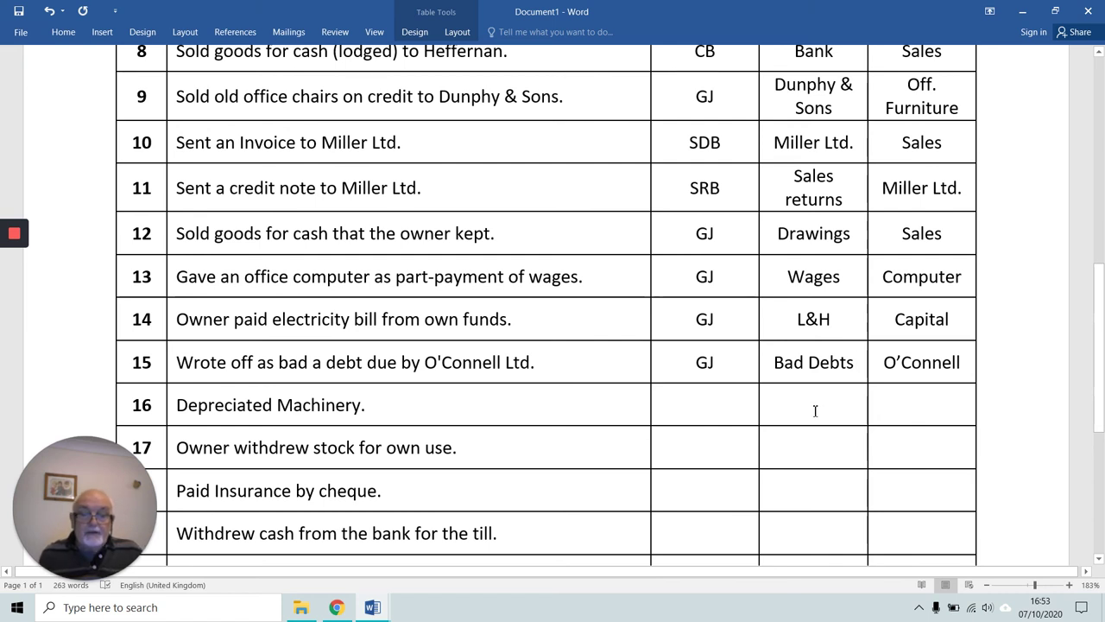
pyautogui.click(840, 324)
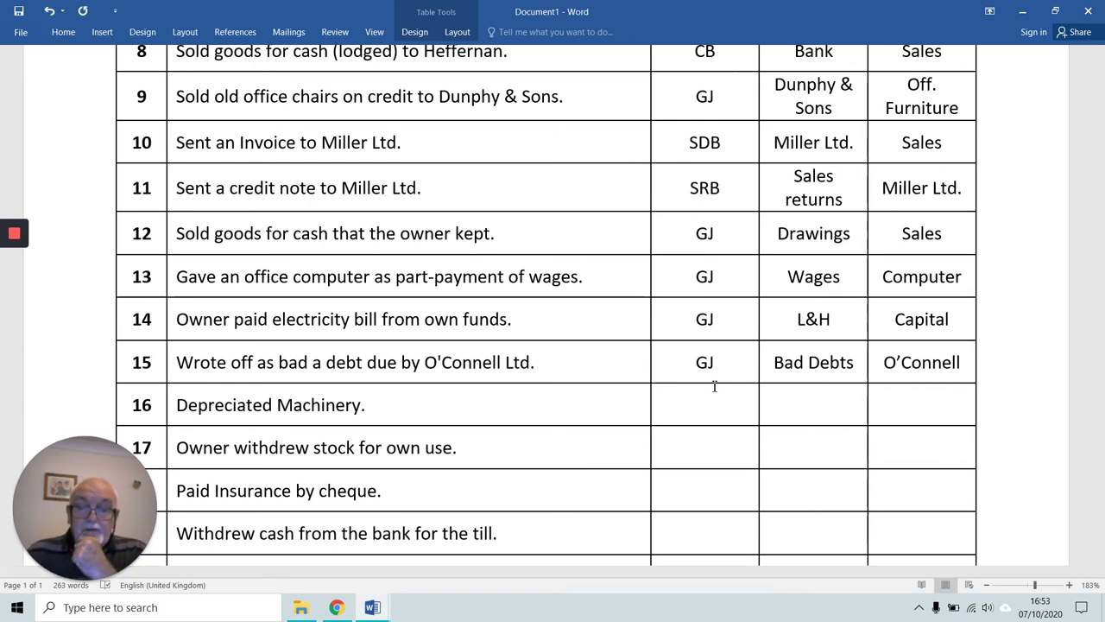
pyautogui.write('GJ')
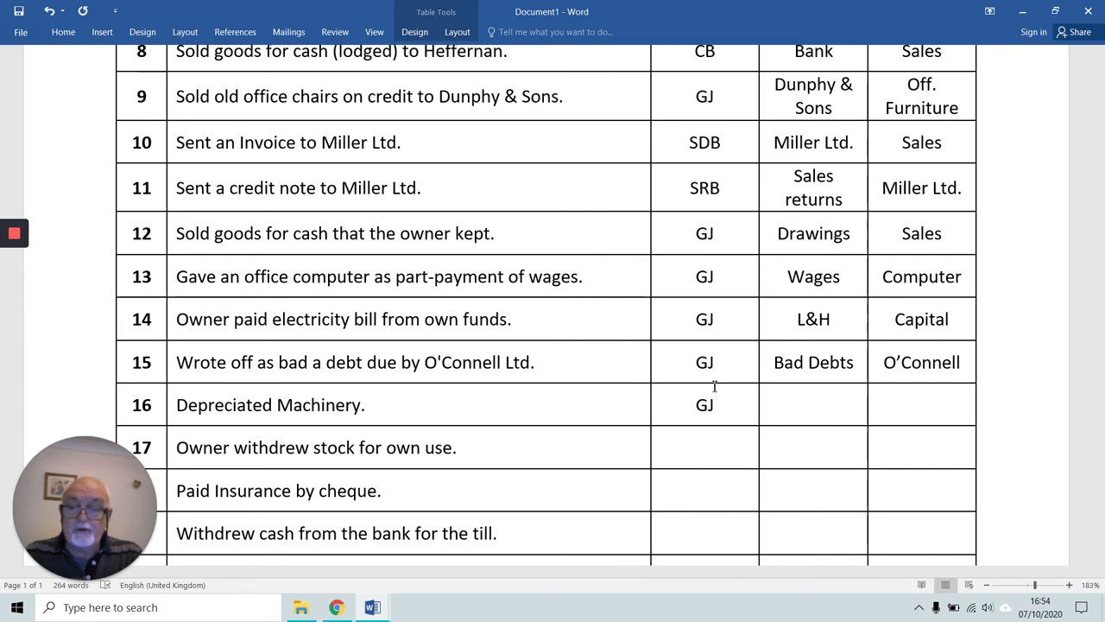
pyautogui.press('Tab')
pyautogui.press('Tab')
pyautogui.write('Machinery')
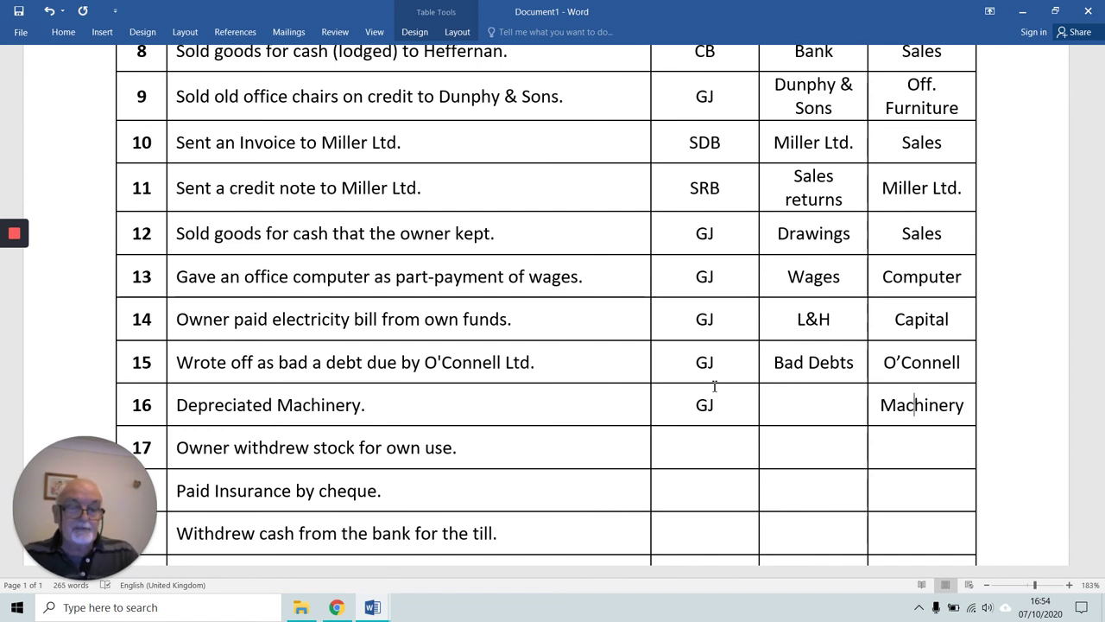
pyautogui.hotkey('shift', 'Tab')
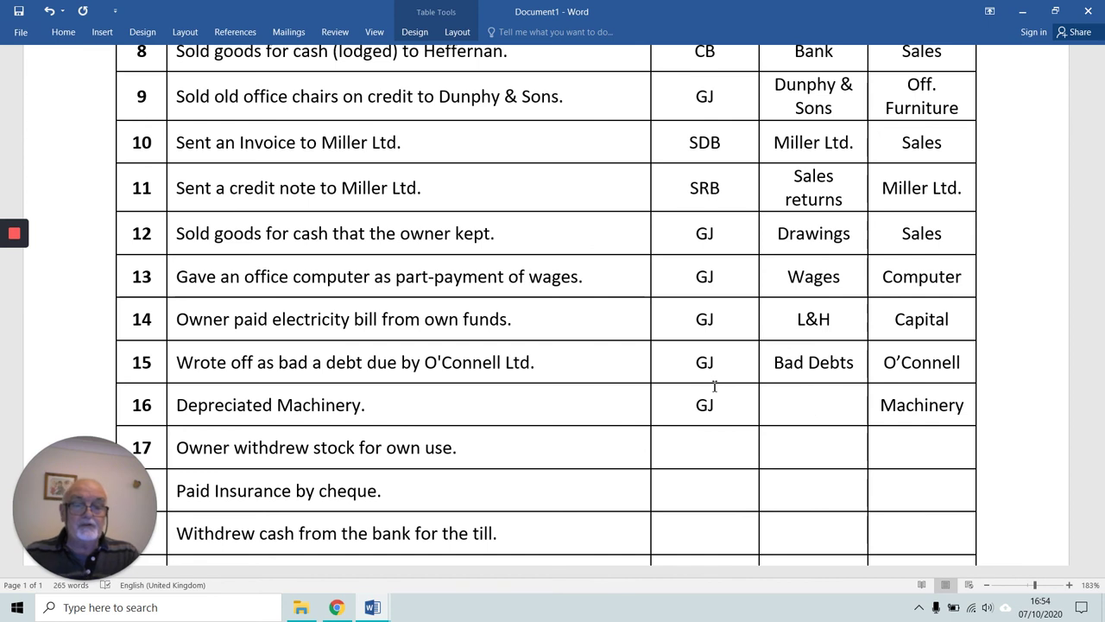
pyautogui.write('Depreciat')
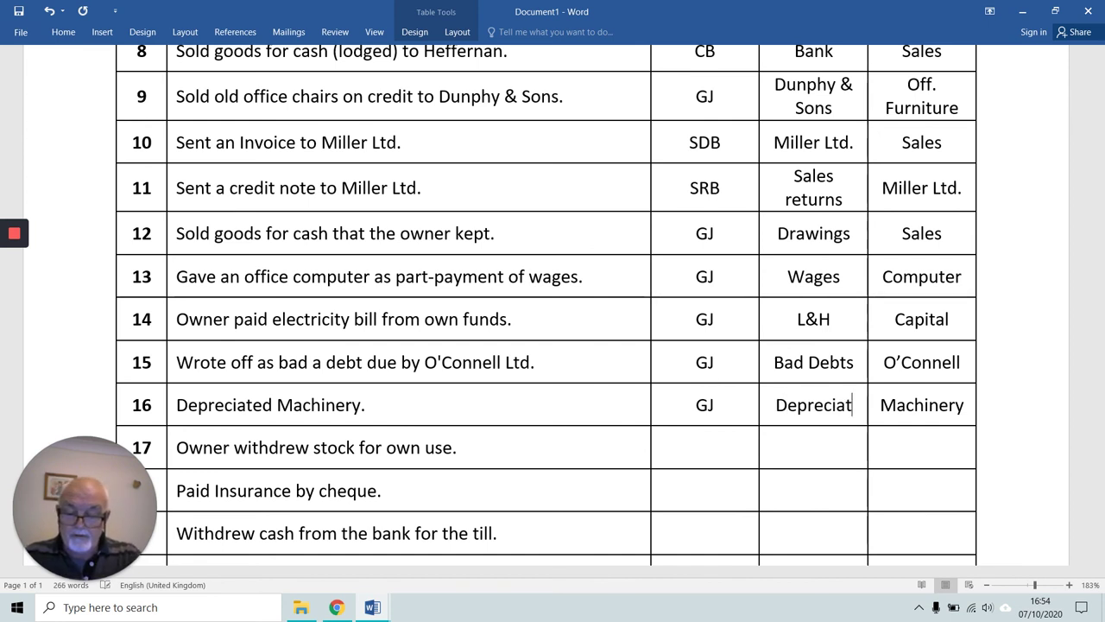
pyautogui.write('ion')
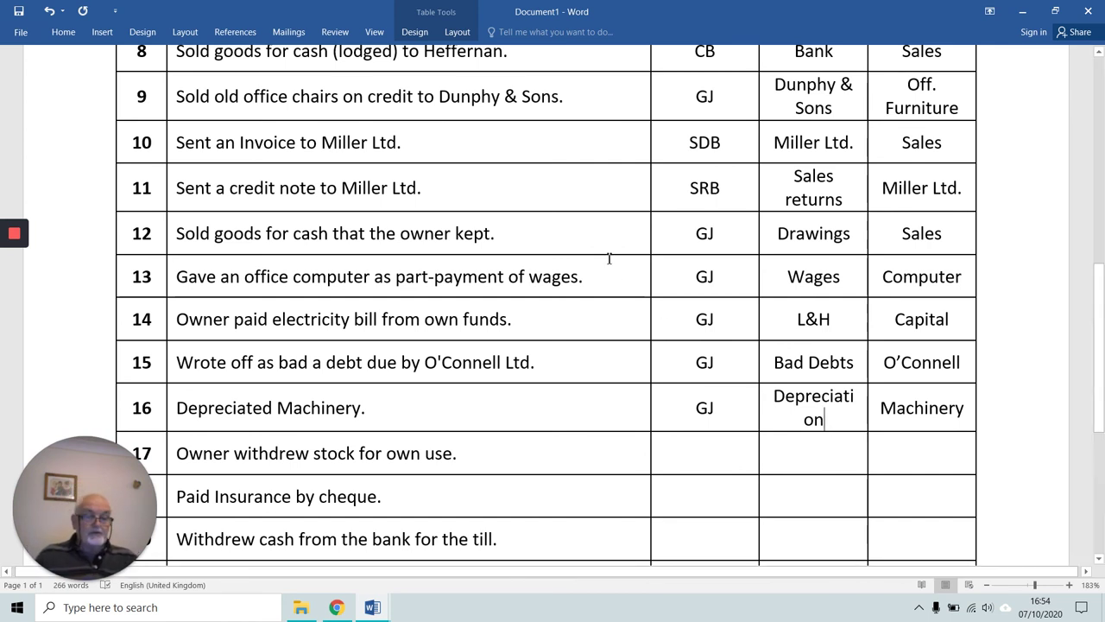
# Trim row 16's debit entry from 'Depreciation' to 'Deprec.'.
pyautogui.click(829, 395)
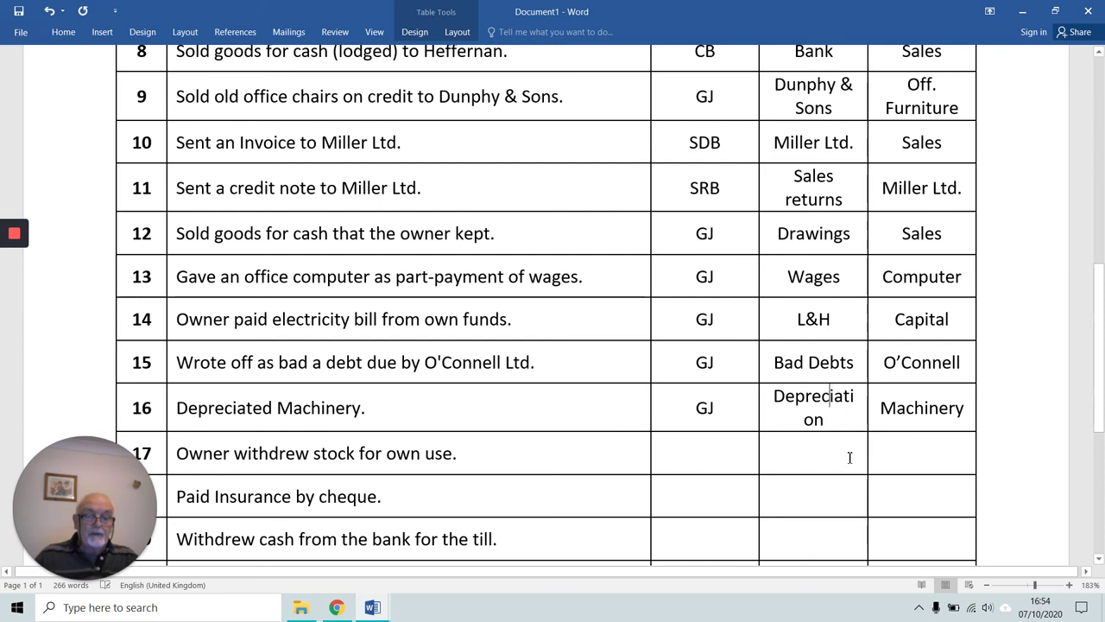
pyautogui.press('BackSpace')
pyautogui.press('Delete')
pyautogui.press('Delete')
pyautogui.press('Delete')
pyautogui.press('Delete')
pyautogui.press('Delete')
pyautogui.write('.')
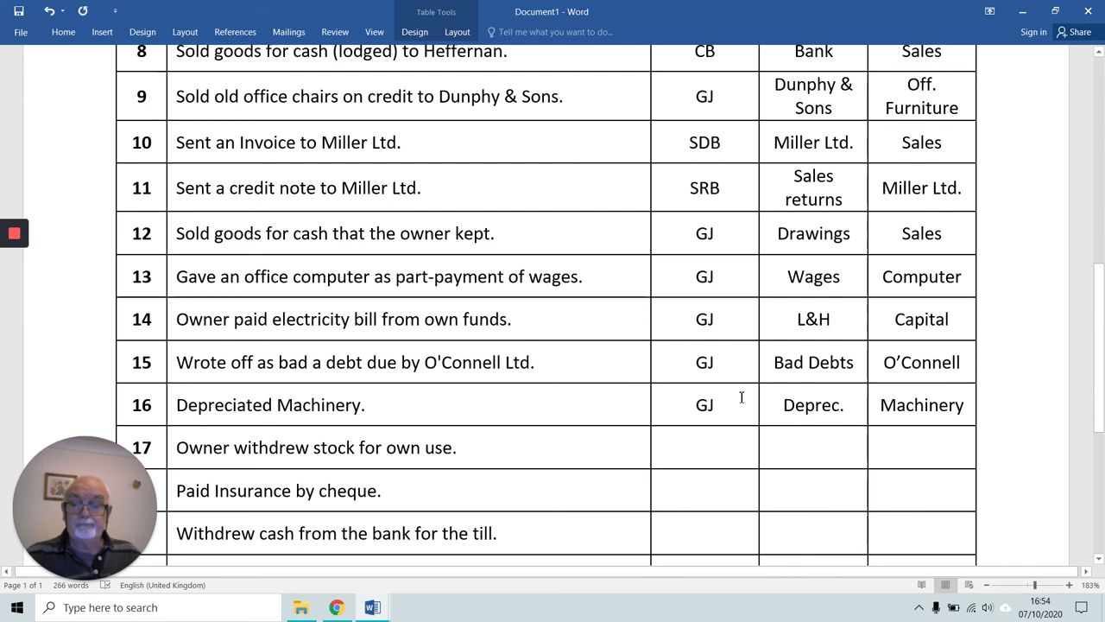
pyautogui.scroll(-3, 741, 397)
# Fill row 17 with book GJ, debit Drawings copied from row 12, and credit Purchases.
pyautogui.click(720, 267)
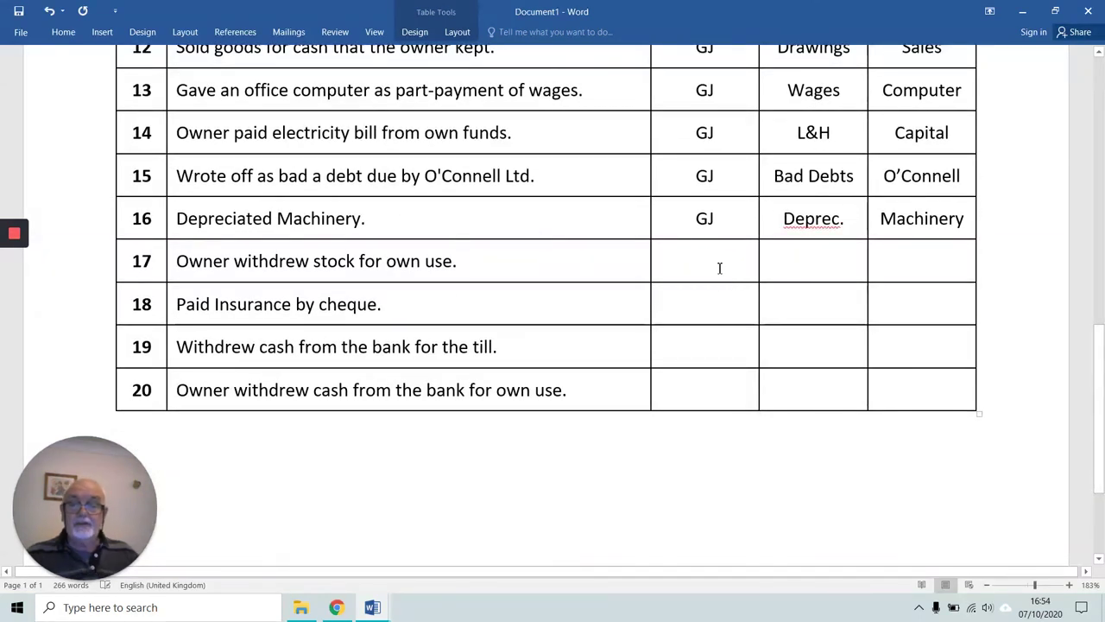
pyautogui.write('GJ')
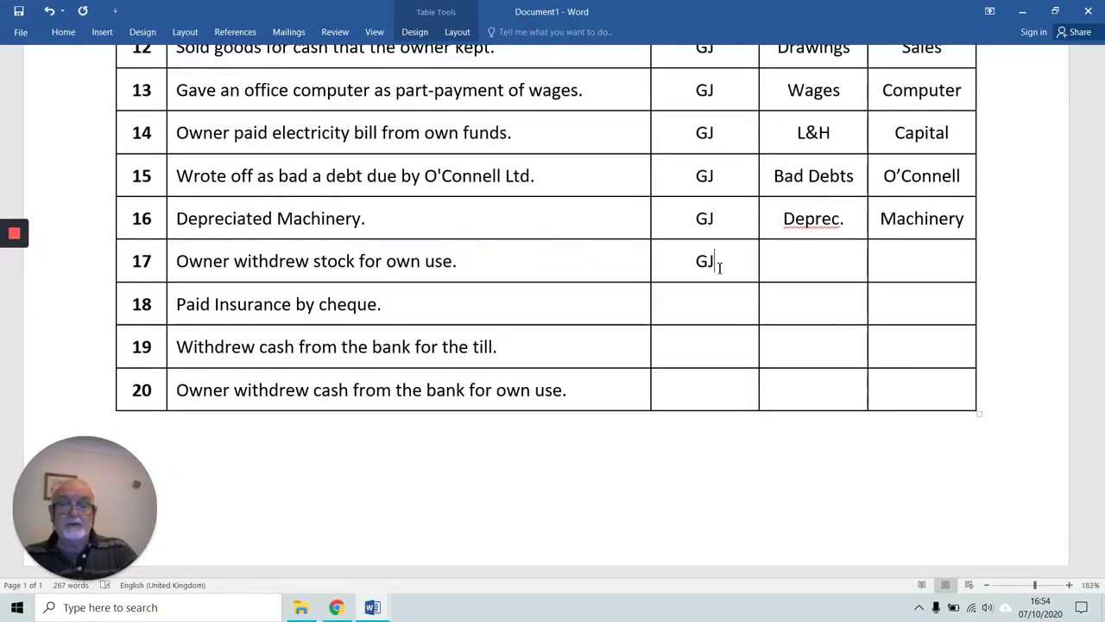
pyautogui.click(826, 264)
pyautogui.scroll(1, 853, 86)
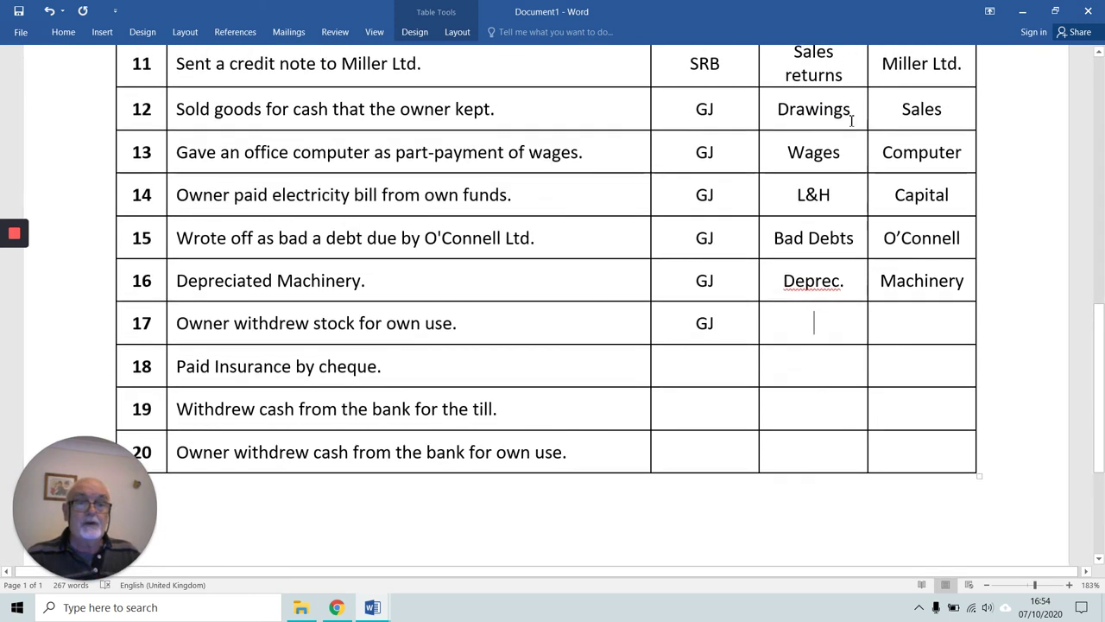
pyautogui.moveTo(856, 112); pyautogui.dragTo(778, 110)
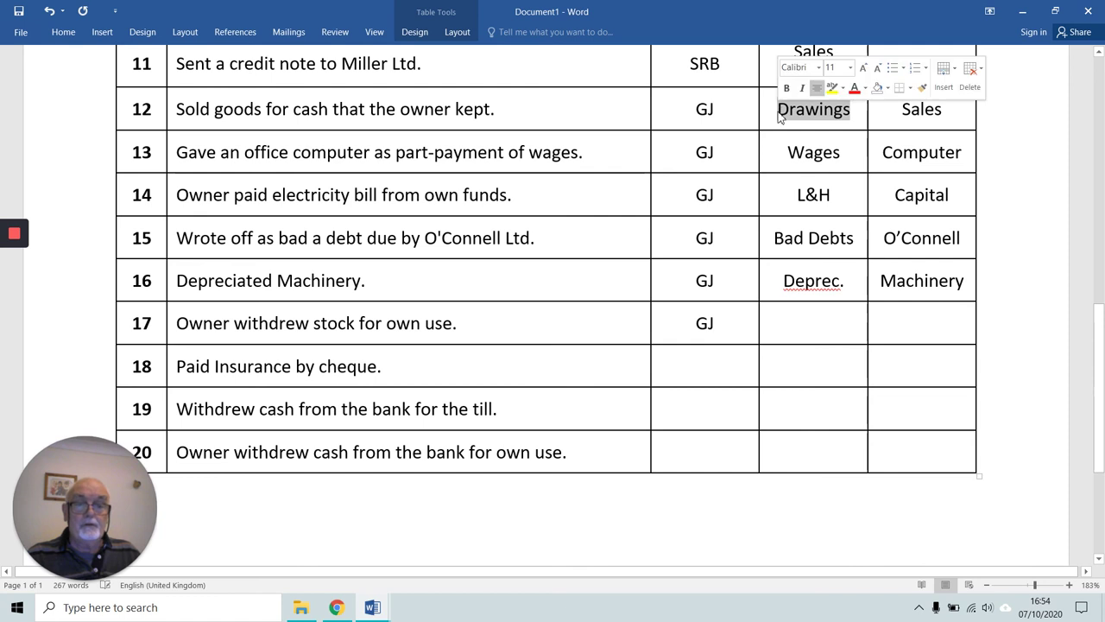
pyautogui.hotkey('ctrl', 'c')
pyautogui.click(794, 321)
pyautogui.hotkey('ctrl', 'v')
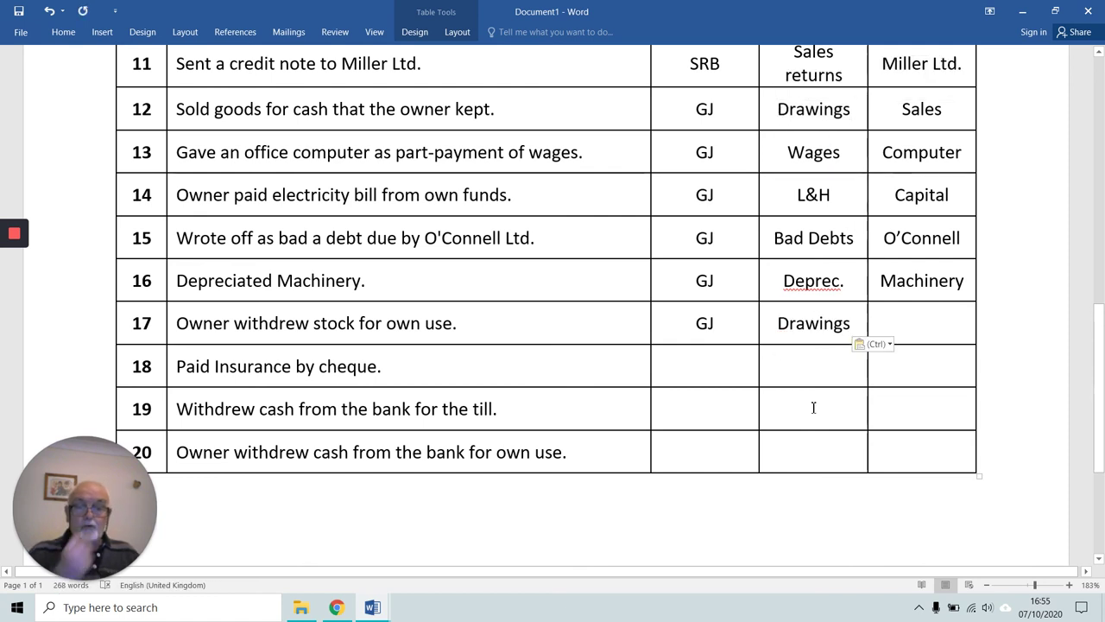
pyautogui.click(912, 321)
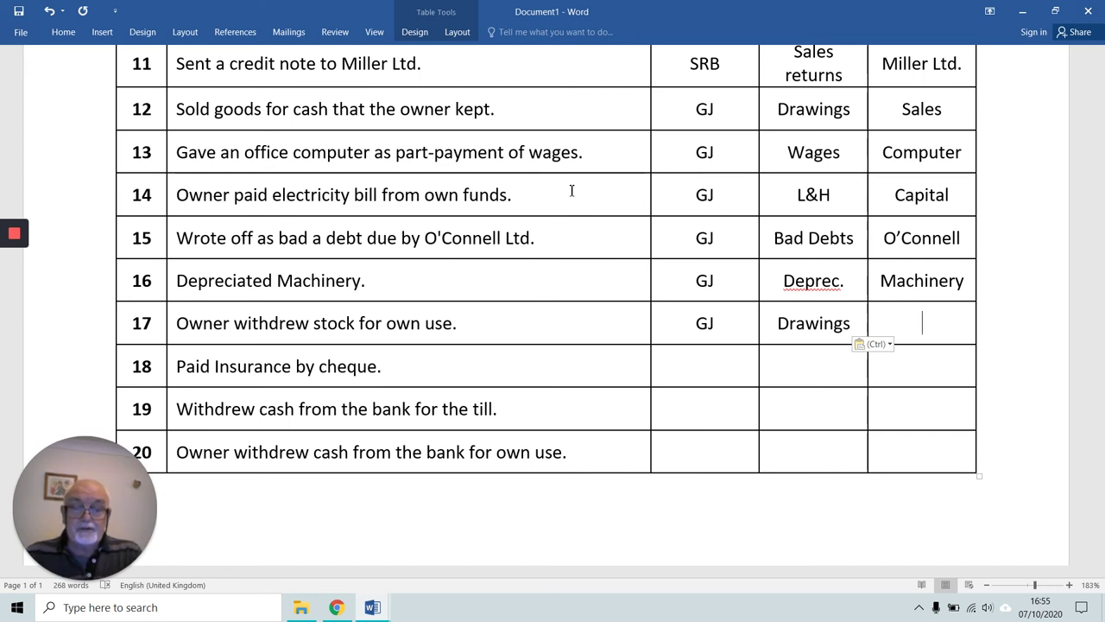
pyautogui.write('Purchases')
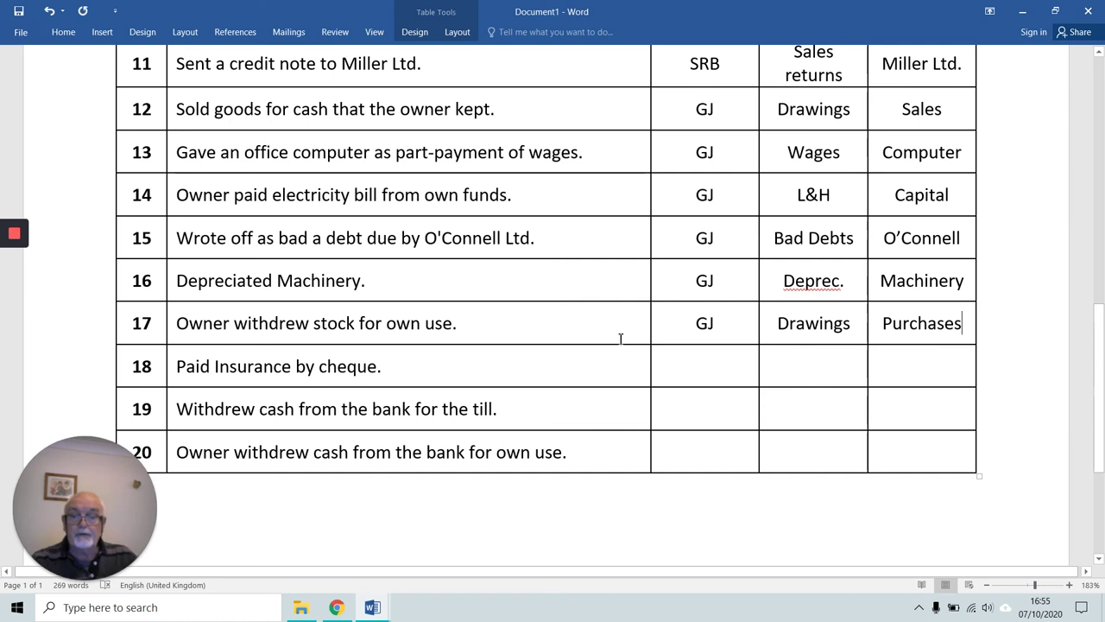
# Enter CB as row 18's book, Bank as its credit and Insurance as its debit.
pyautogui.click(710, 367)
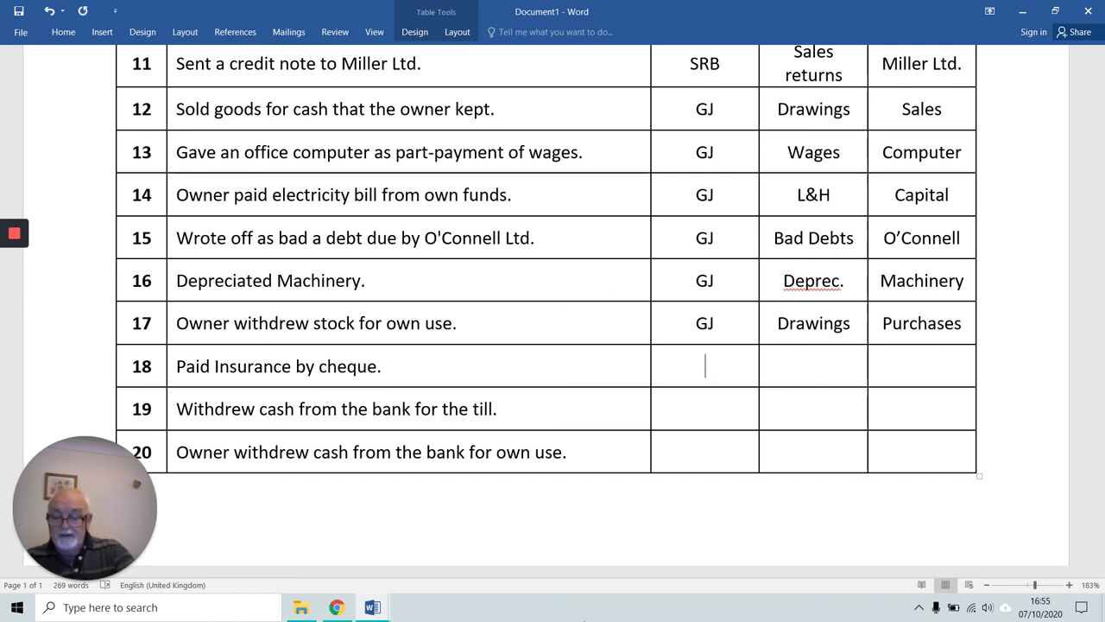
pyautogui.write('CB')
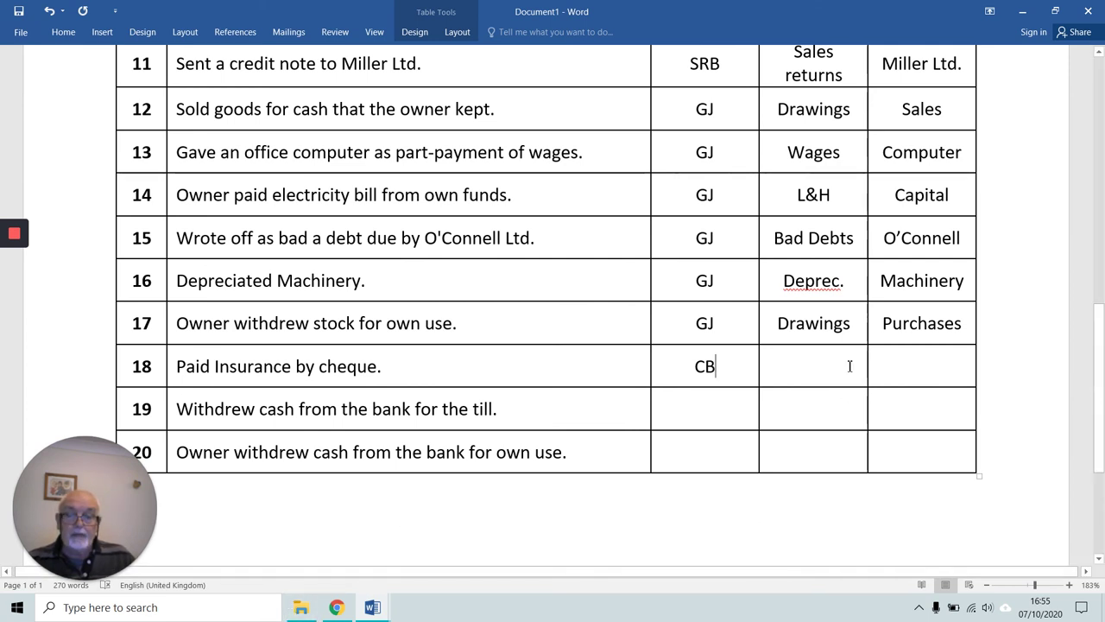
pyautogui.click(903, 368)
pyautogui.write('Bank')
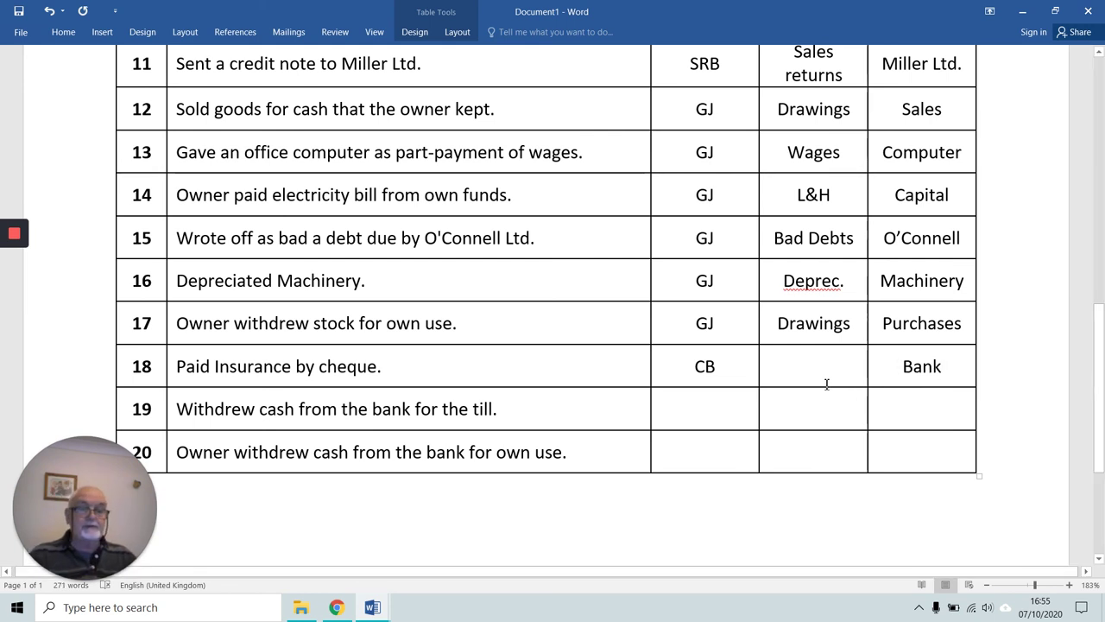
pyautogui.click(815, 372)
pyautogui.write('Insurance')
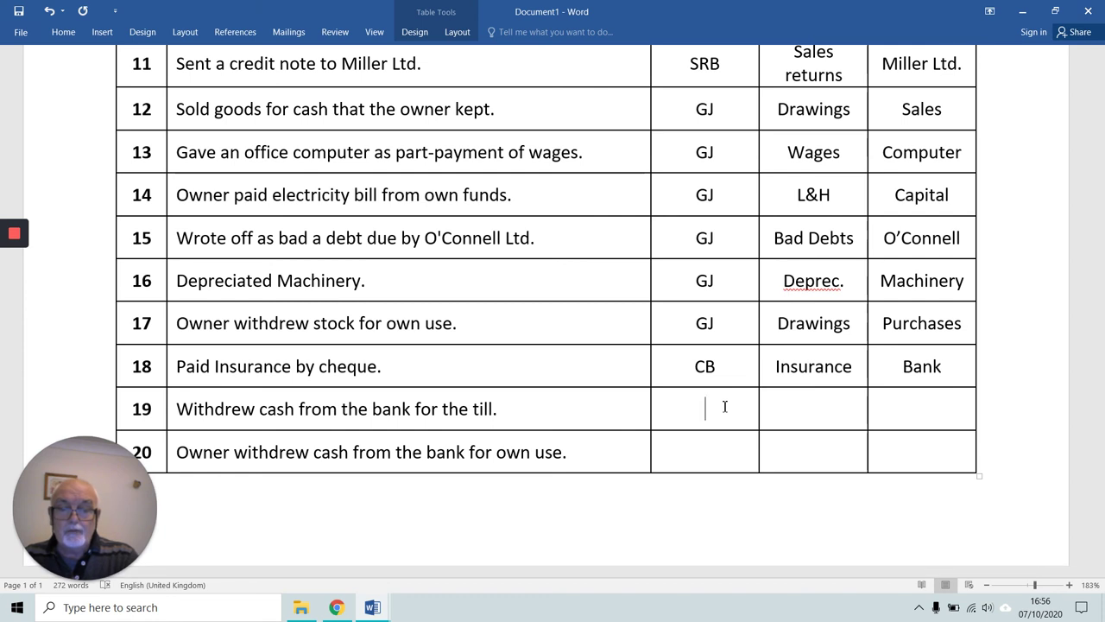
# Enter CB, Cash and Bank across row 19's Book, Debit and Credit cells.
pyautogui.write('CB')
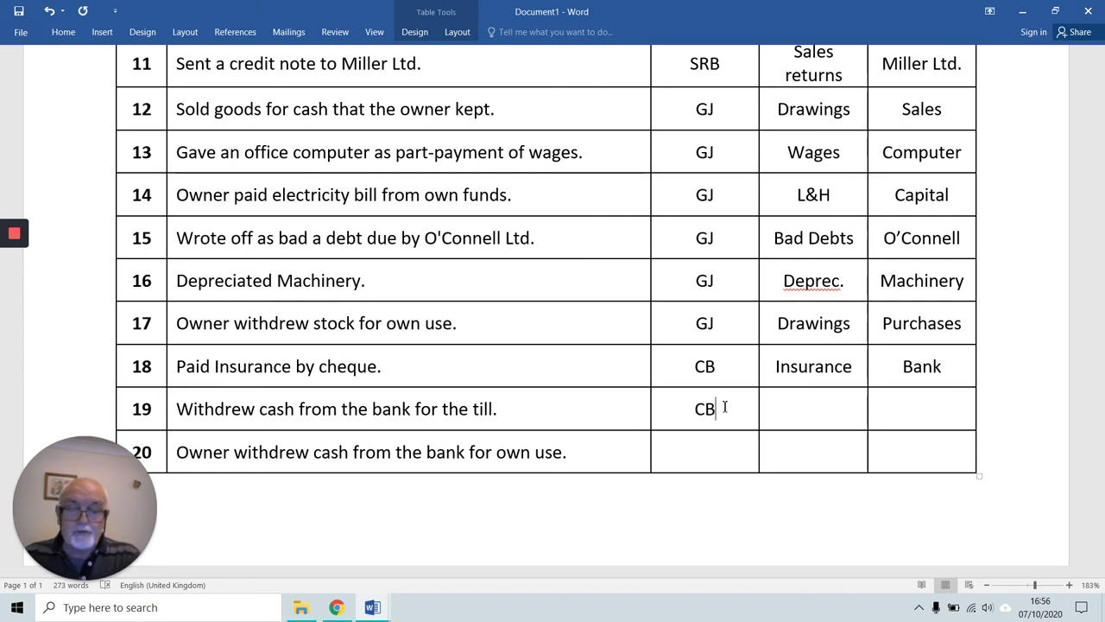
pyautogui.press('Tab')
pyautogui.write('Cash')
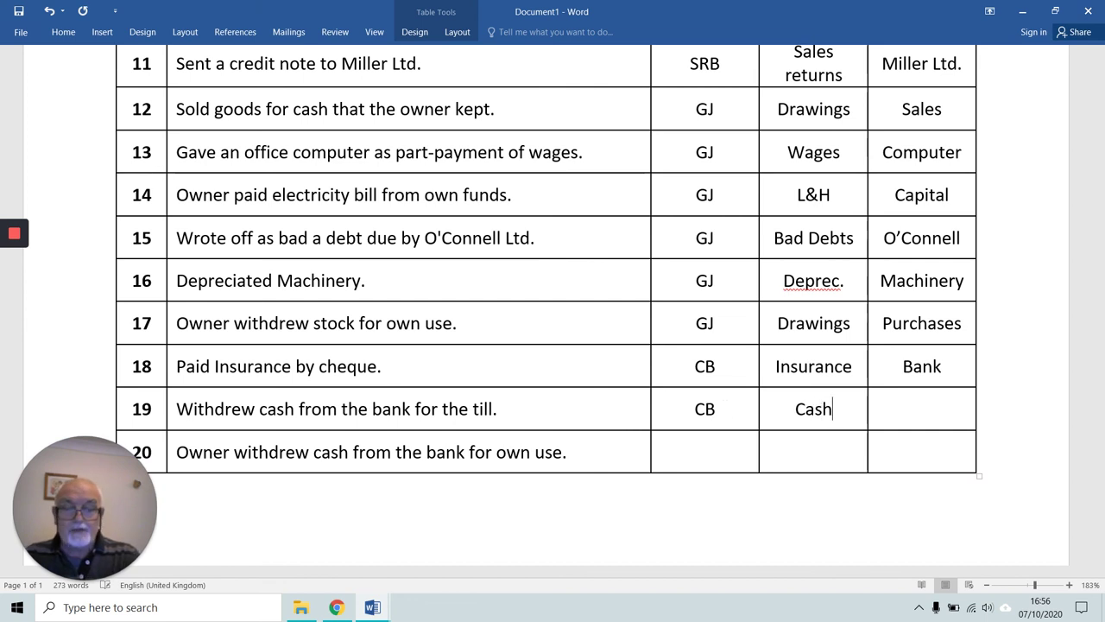
pyautogui.press('Tab')
pyautogui.write('Bank')
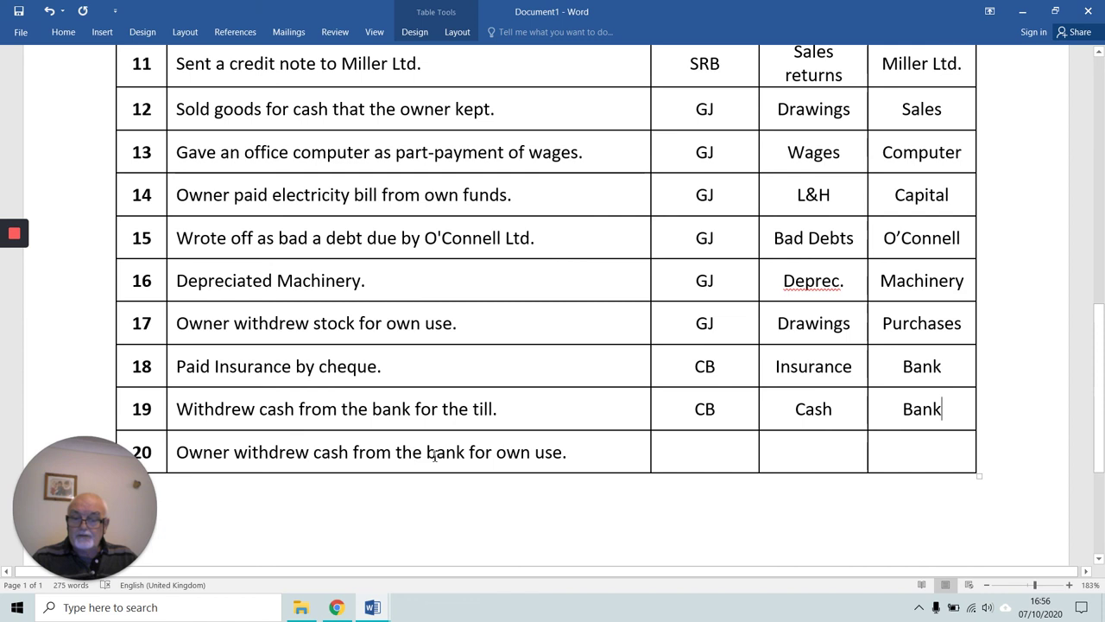
pyautogui.click(710, 445)
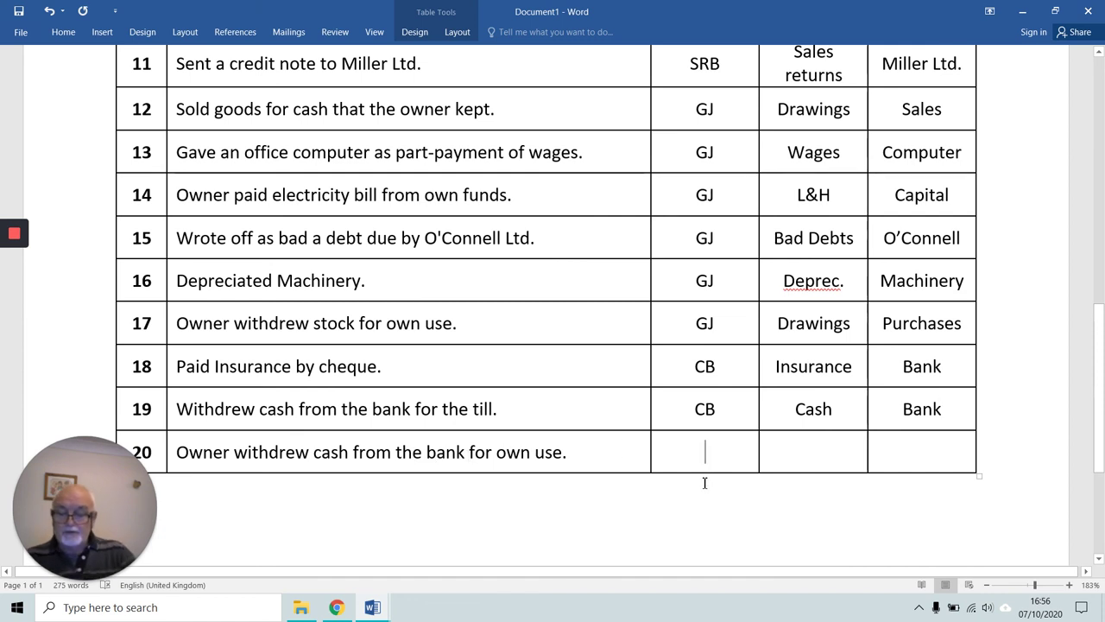
# Fill row 20 with book CB, credit Bank copied from row 19, and debit Drawings.
pyautogui.write('CB')
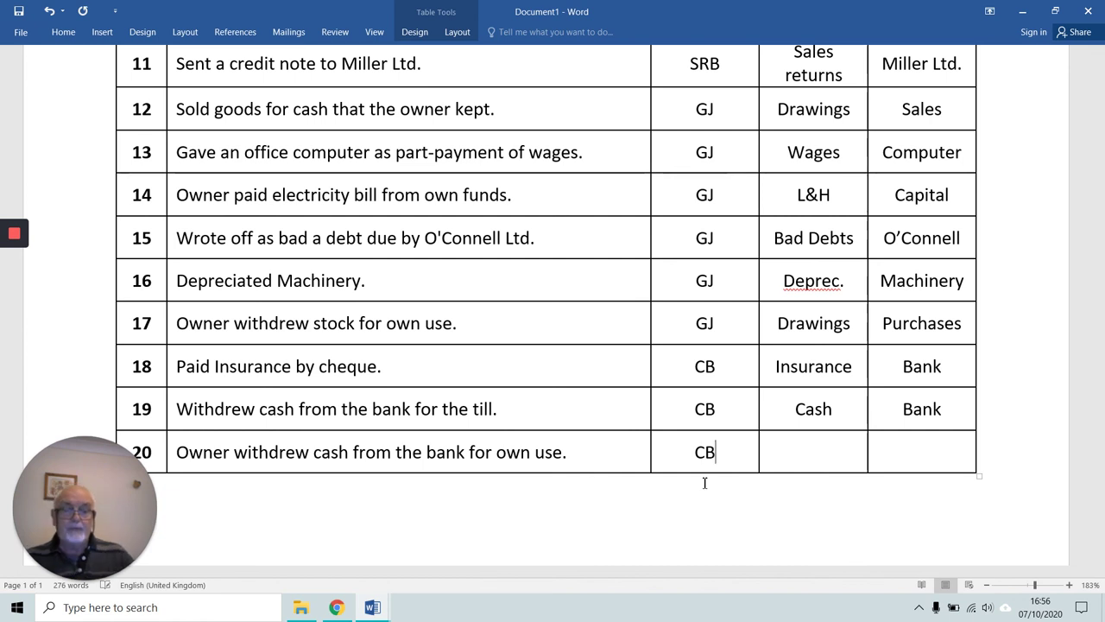
pyautogui.moveTo(948, 416); pyautogui.dragTo(901, 413)
pyautogui.hotkey('ctrl', 'c')
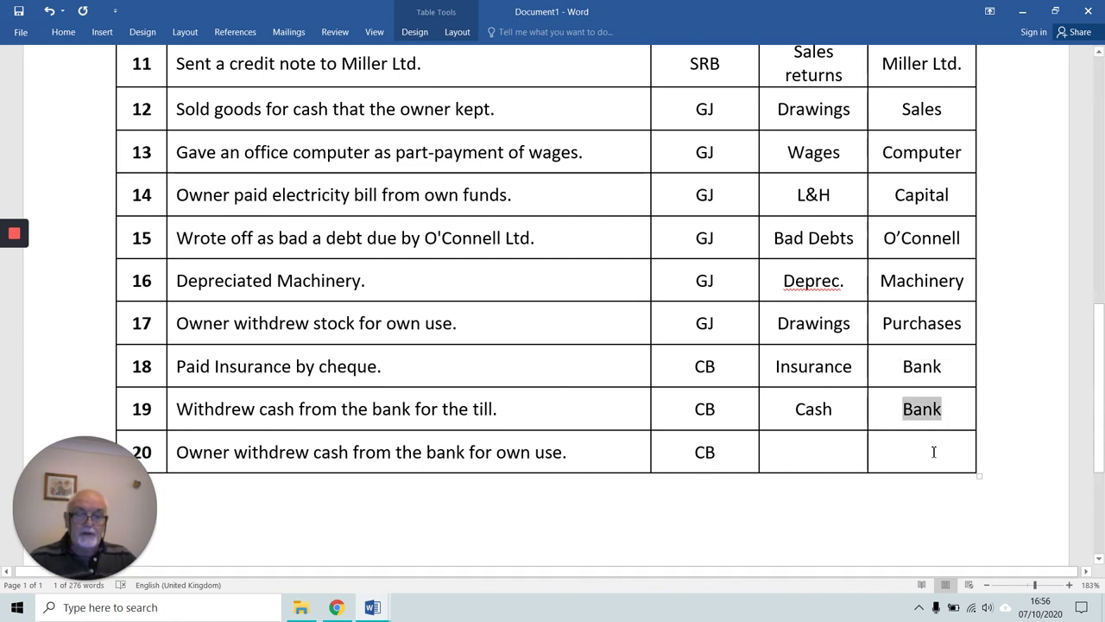
pyautogui.click(925, 449)
pyautogui.hotkey('ctrl', 'v')
pyautogui.click(823, 454)
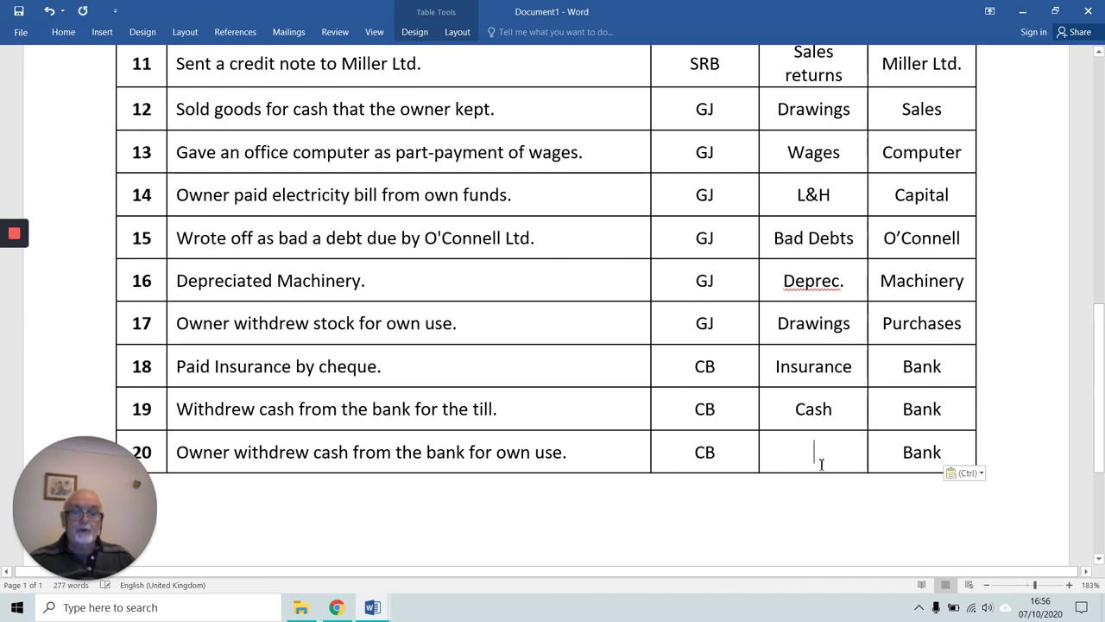
pyautogui.write('Drawings')
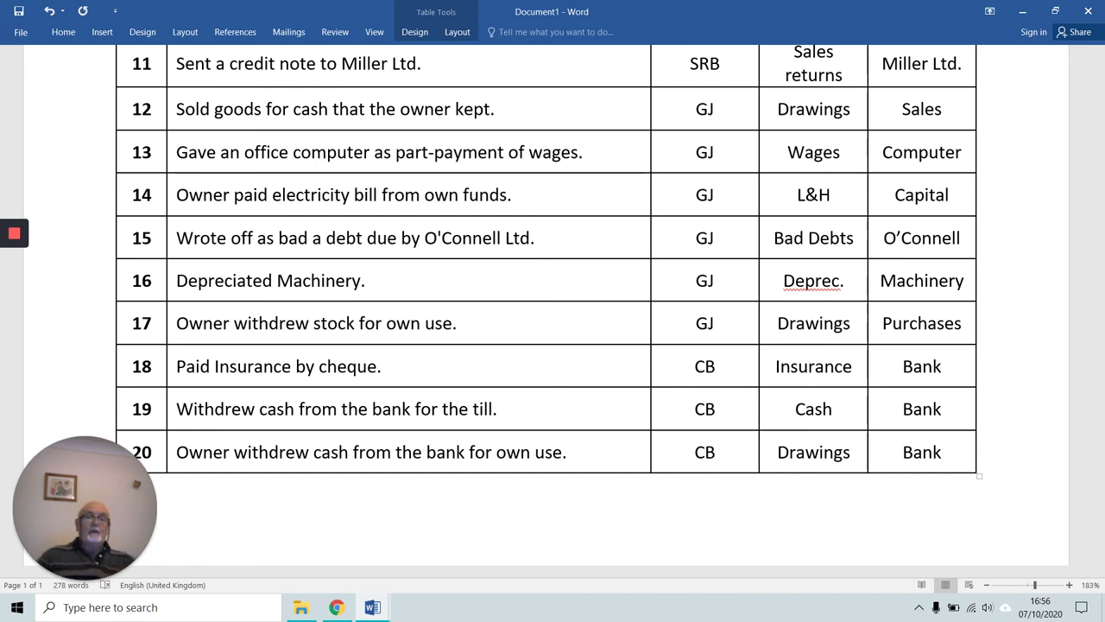
pyautogui.scroll(1, 827, 449)
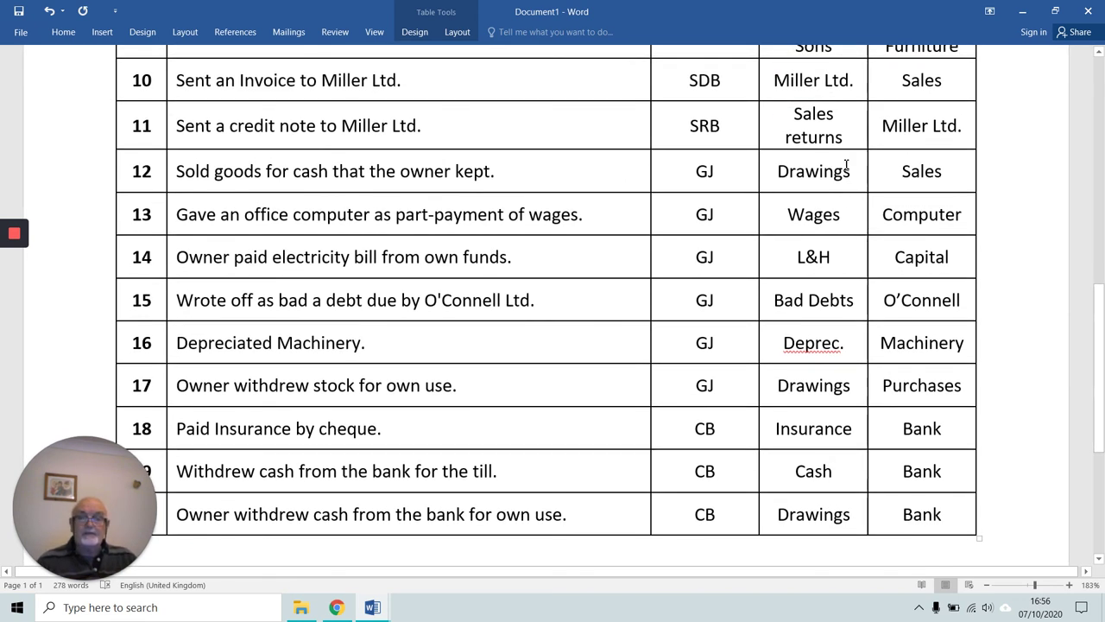
pyautogui.moveTo(853, 173); pyautogui.dragTo(771, 177)
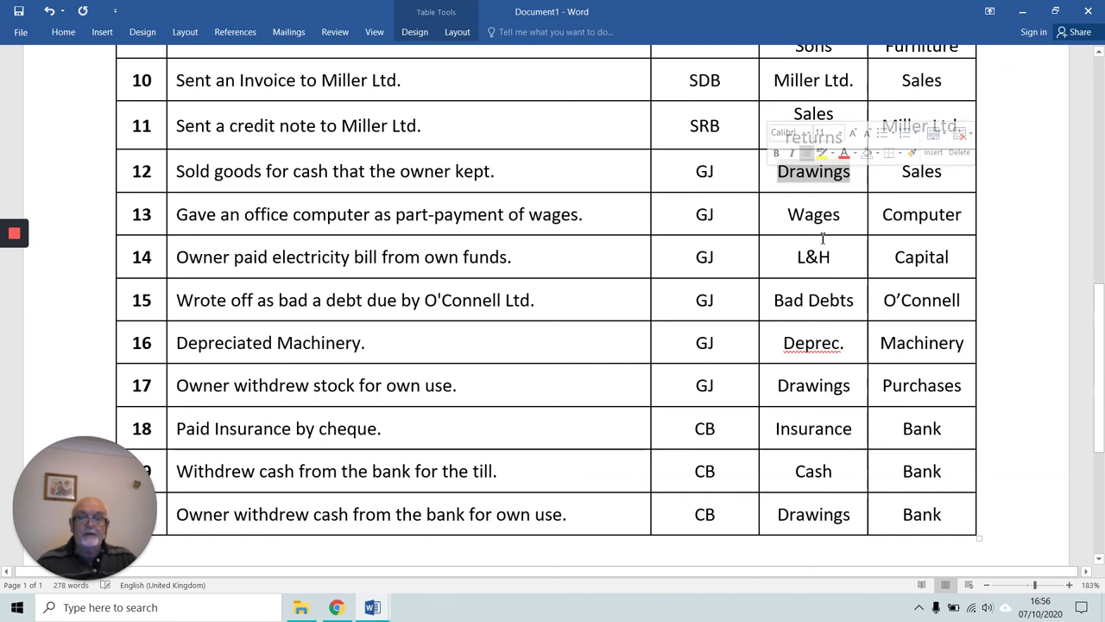
pyautogui.moveTo(854, 385); pyautogui.dragTo(775, 386)
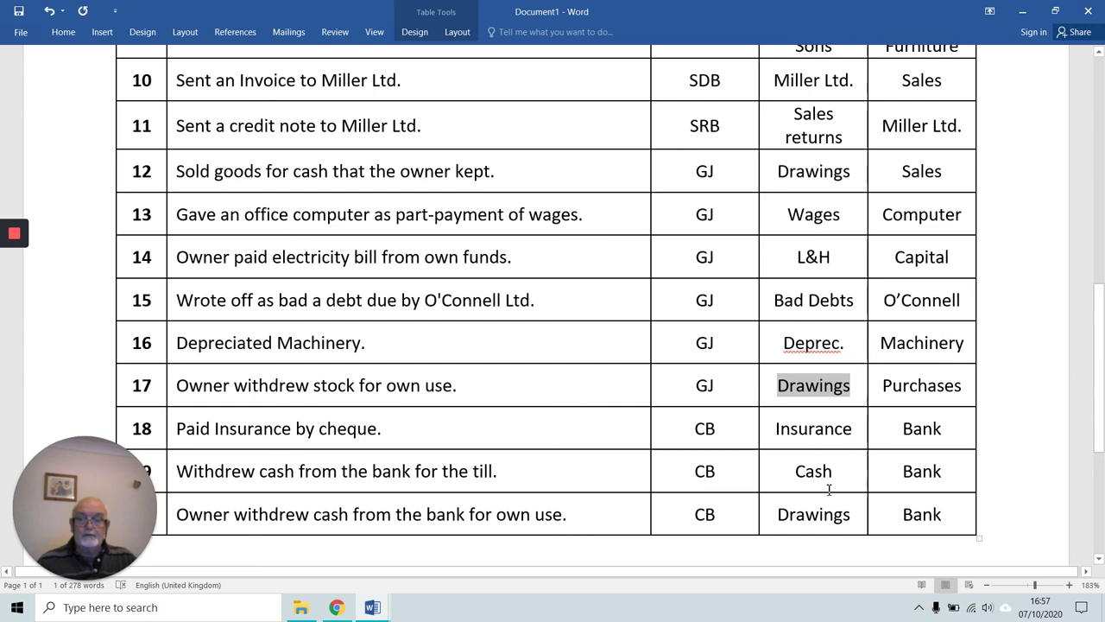
pyautogui.scroll(-2, 831, 490)
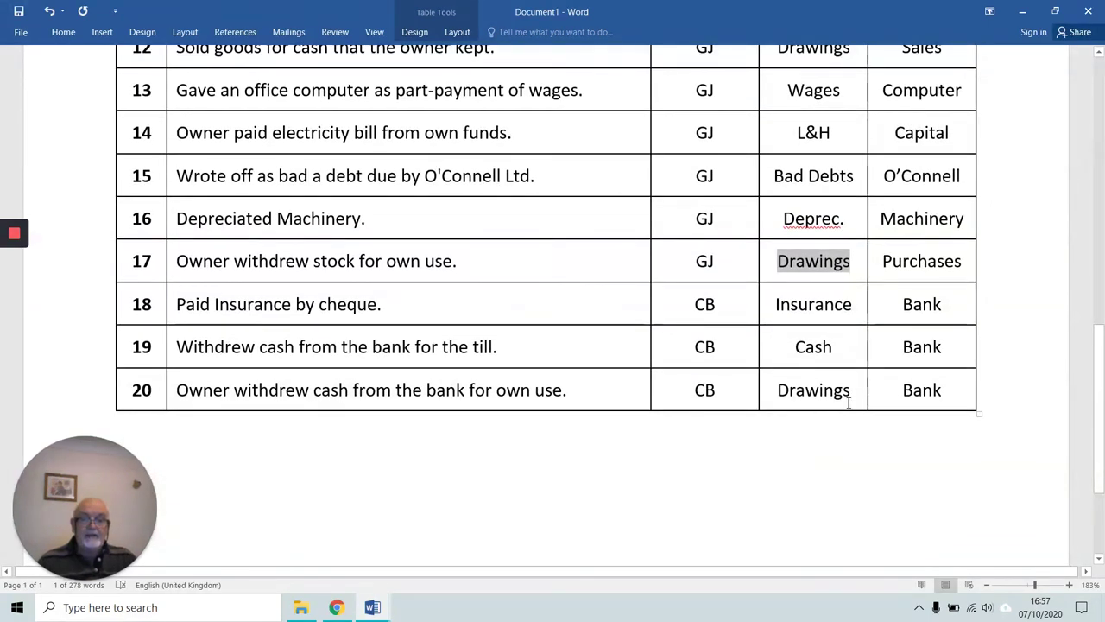
pyautogui.moveTo(852, 390); pyautogui.dragTo(788, 403)
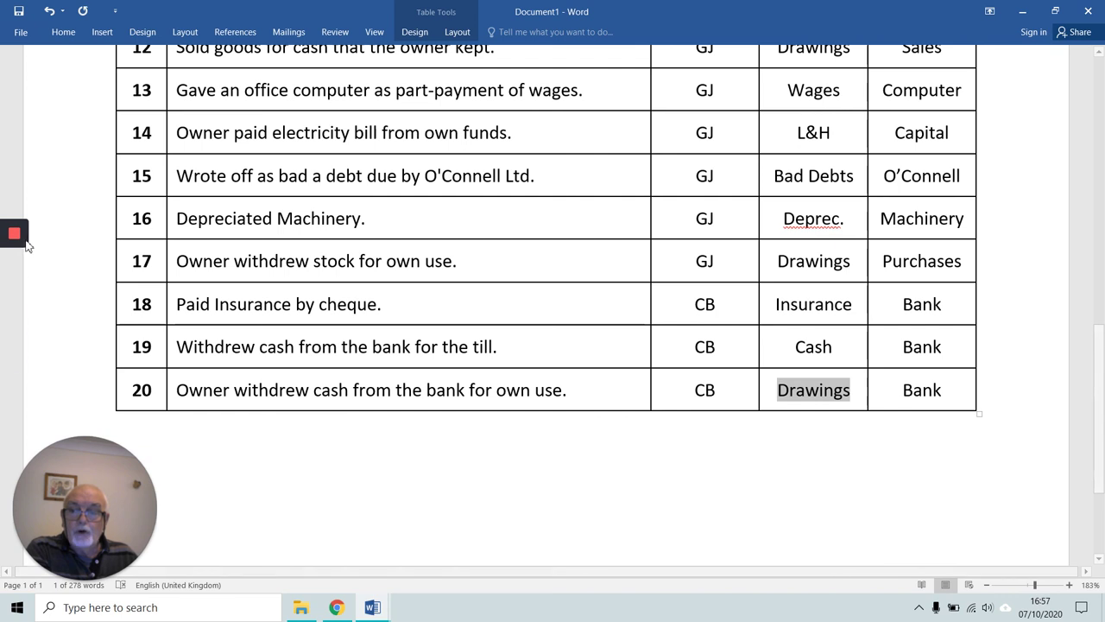
pyautogui.moveTo(14, 240)
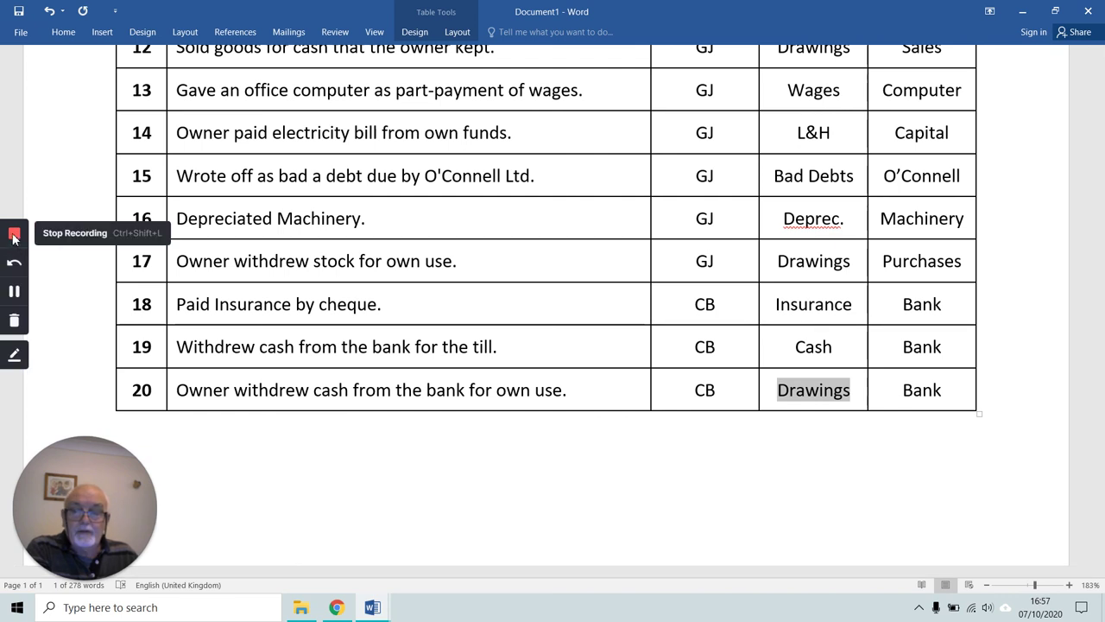